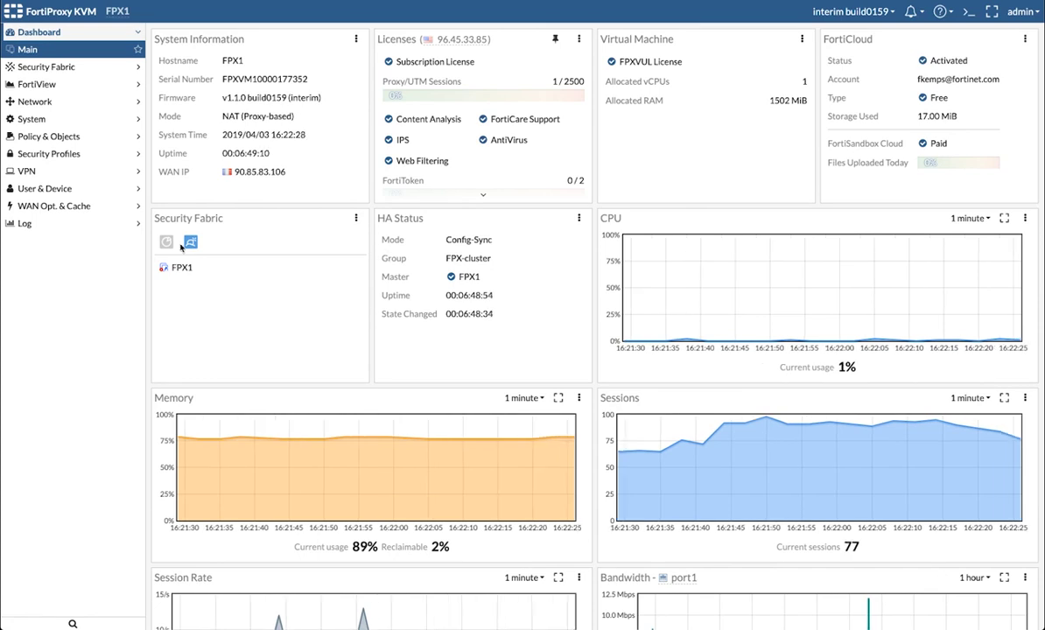
- Review the LDAP-server entry, browsing its distinguished name tree at dc=domain,dc=com, and test its connectivity
left_click(48, 186)
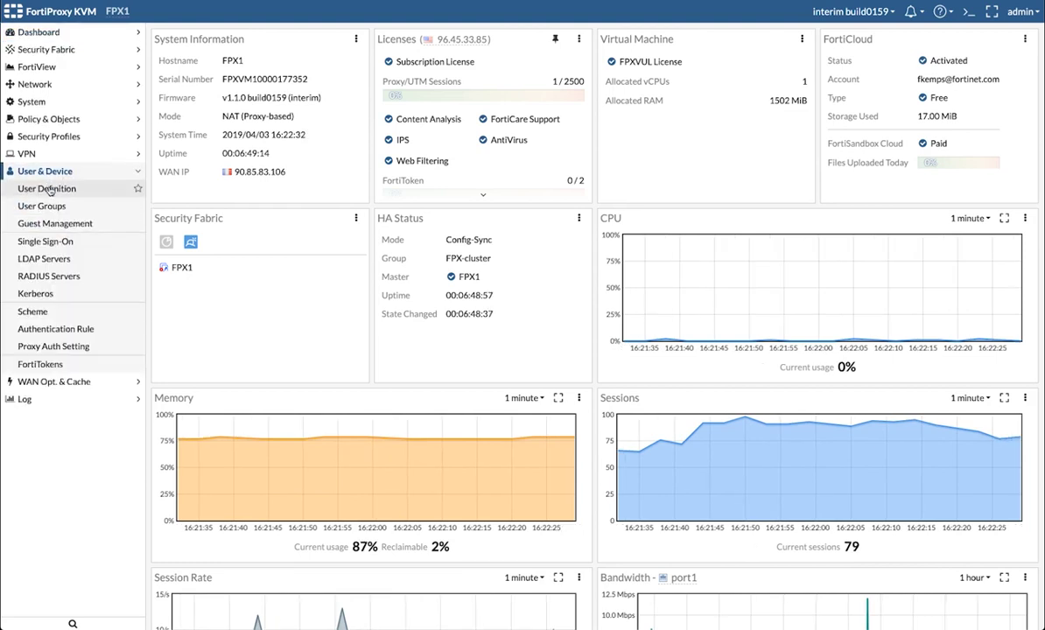
left_click(42, 260)
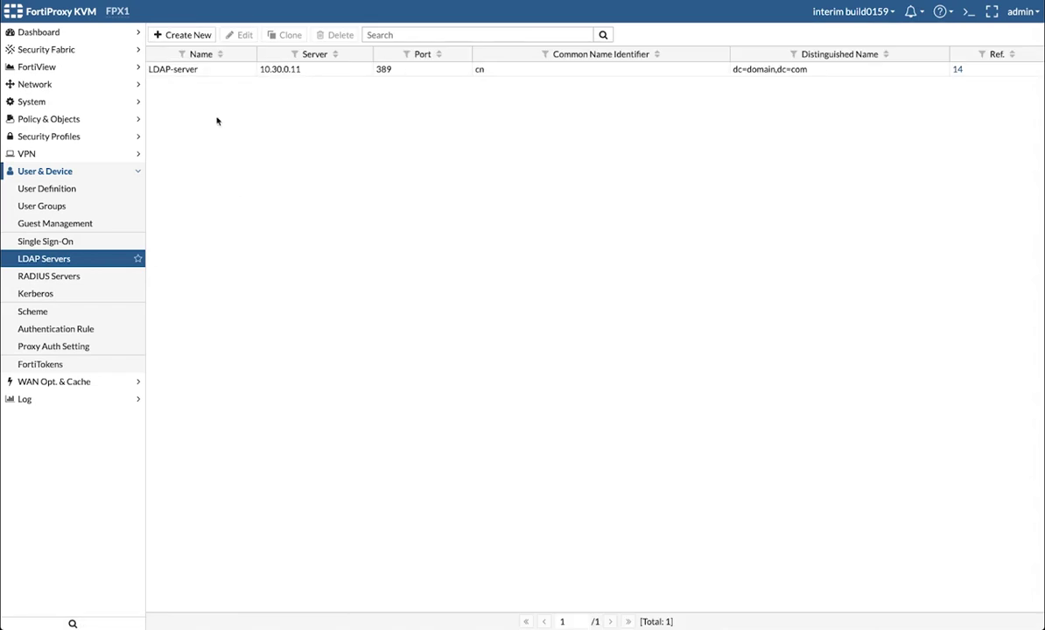
double_click(227, 69)
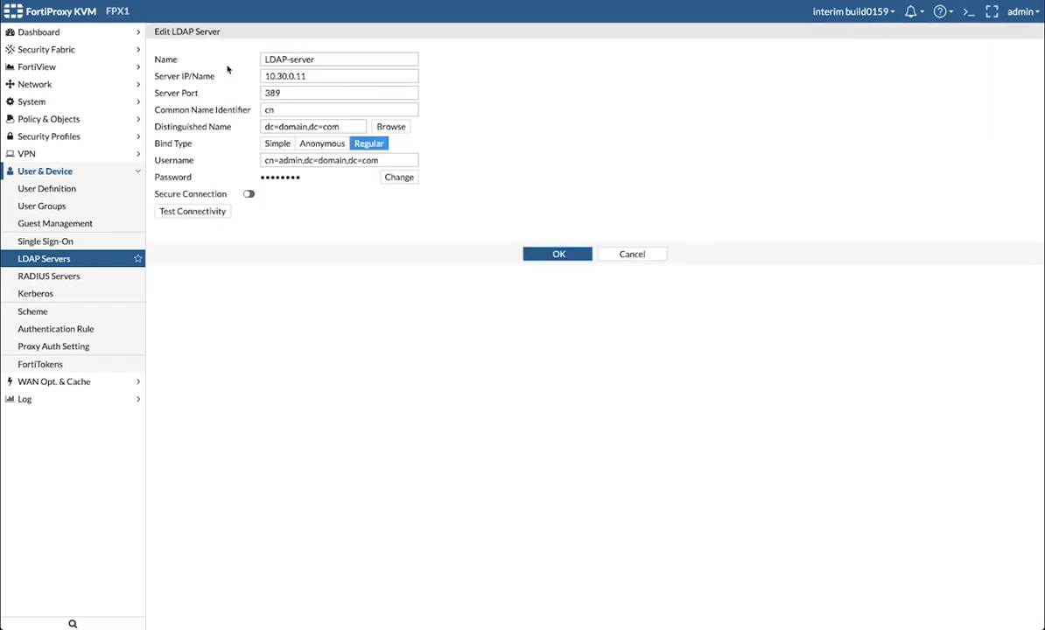
left_click(390, 126)
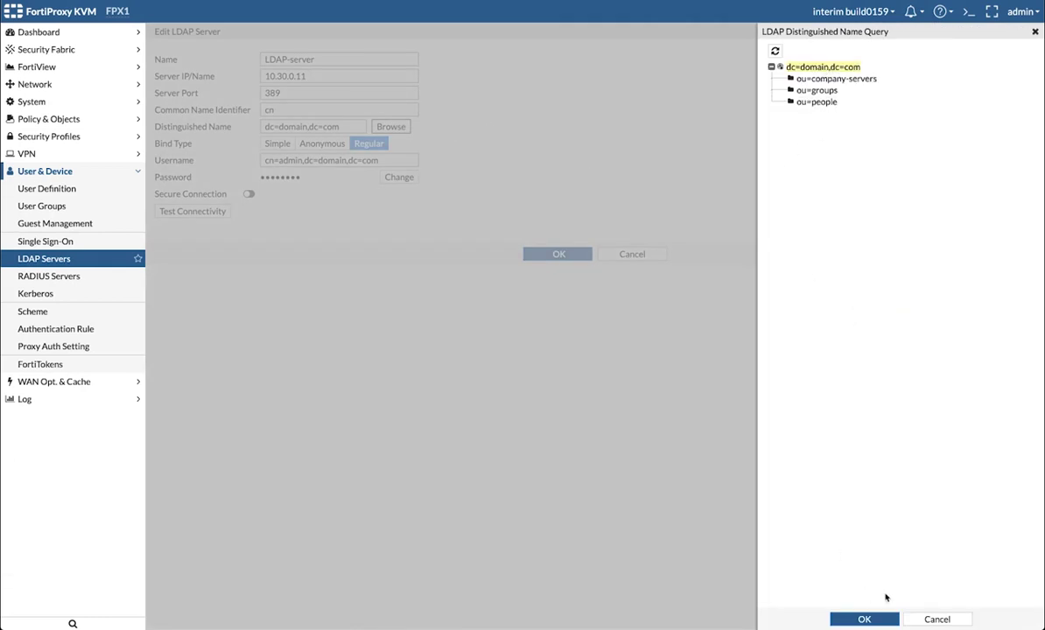
left_click(863, 619)
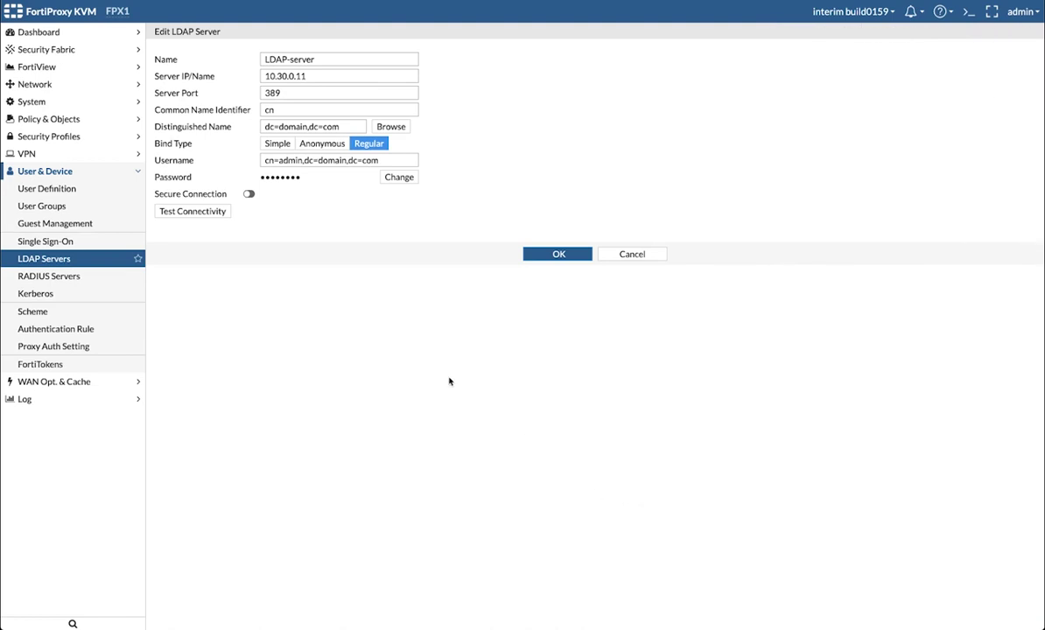
left_click(193, 211)
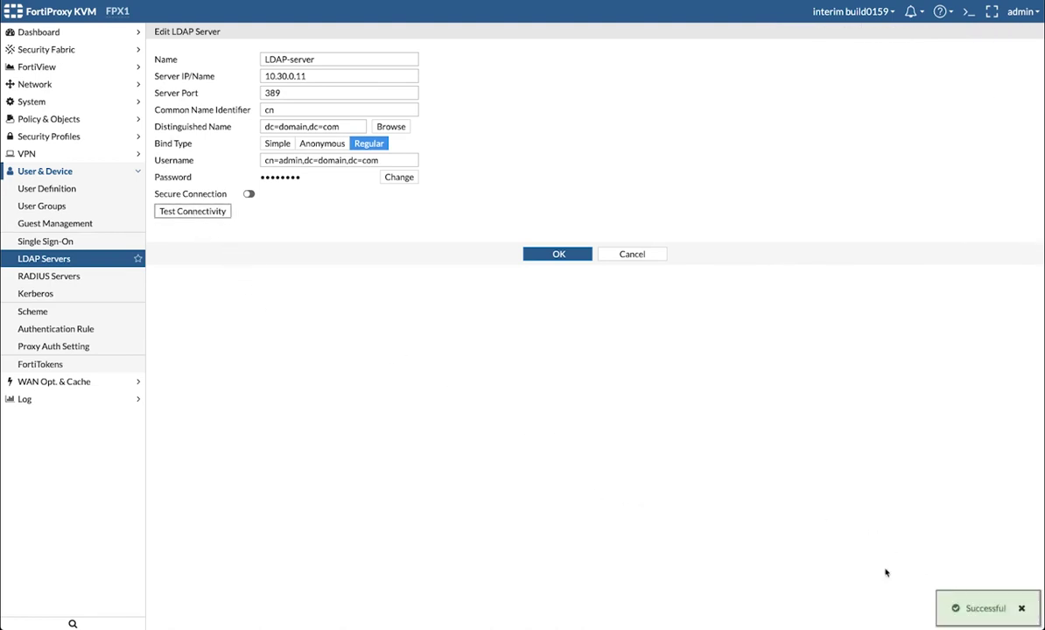
- Inspect the Sales user group's LDAP-server remote group match, including the directory groups selected for it
left_click(48, 207)
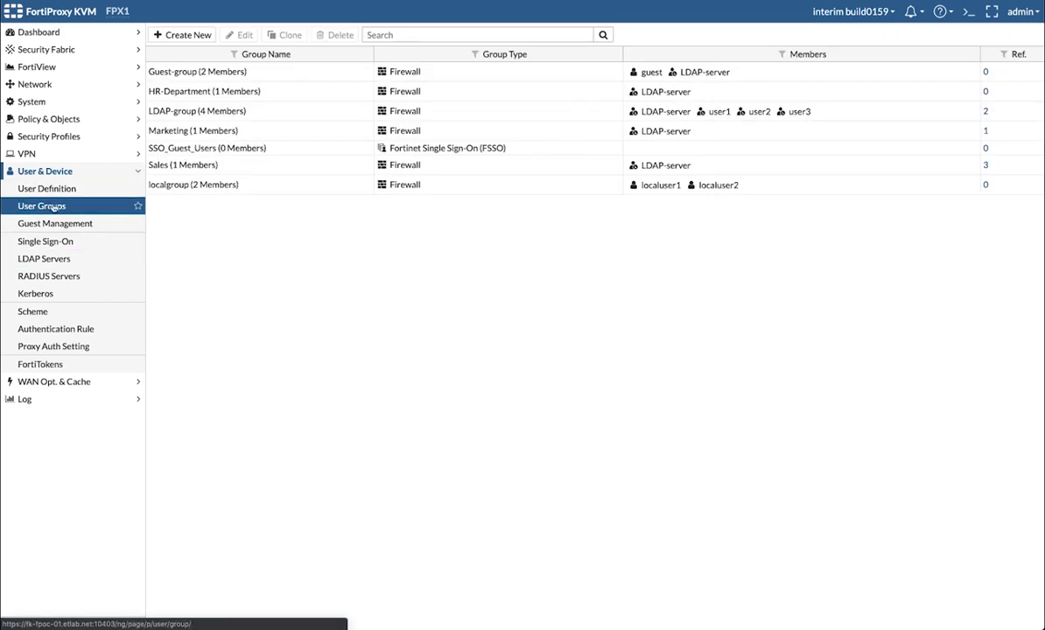
double_click(228, 167)
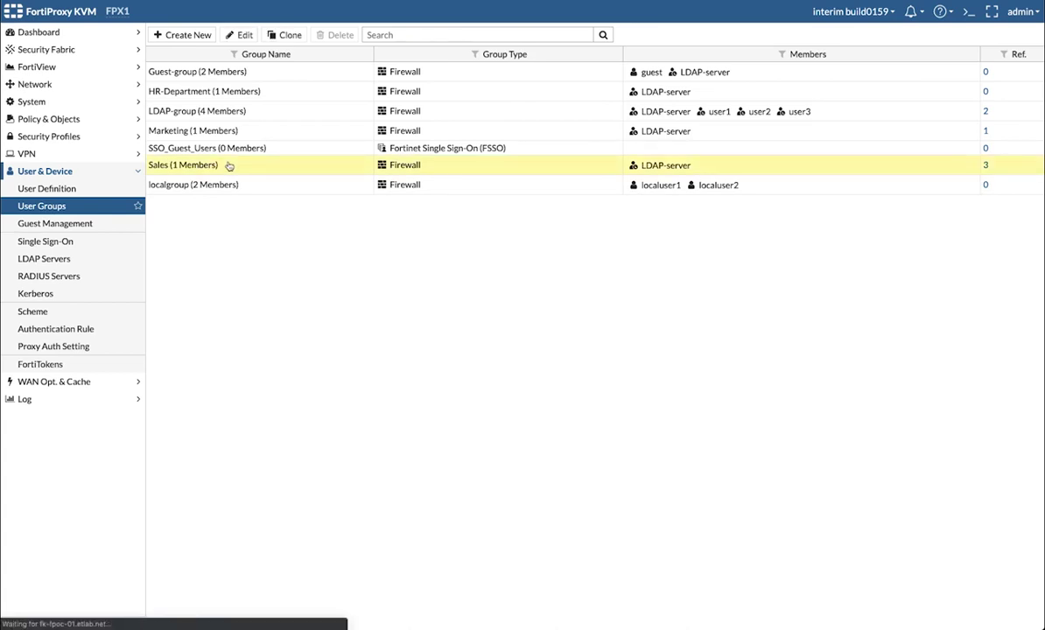
left_click(224, 184)
double_click(224, 184)
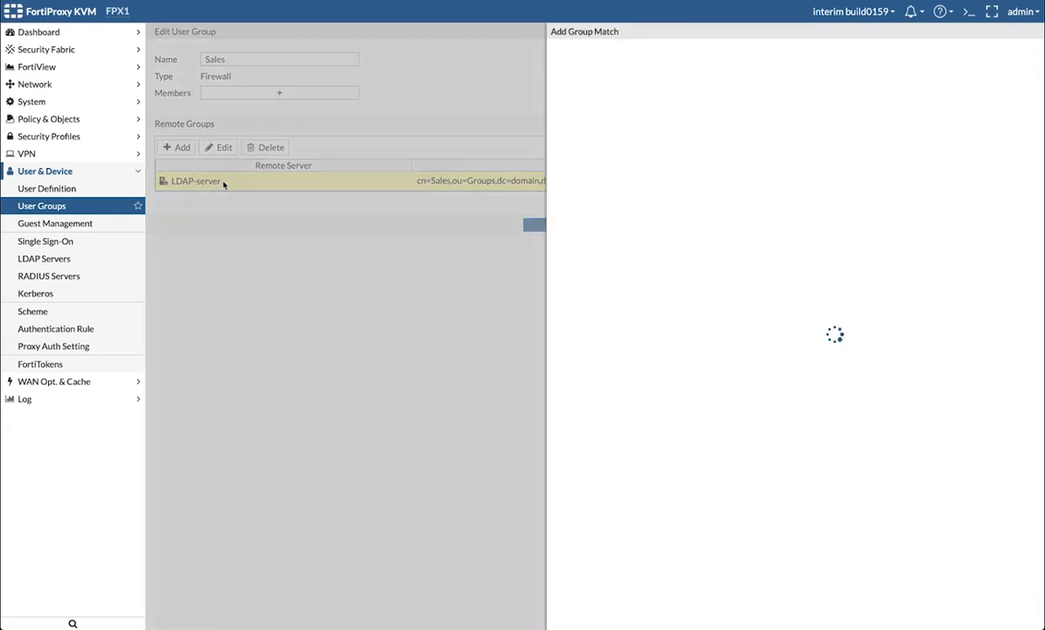
left_click(481, 119)
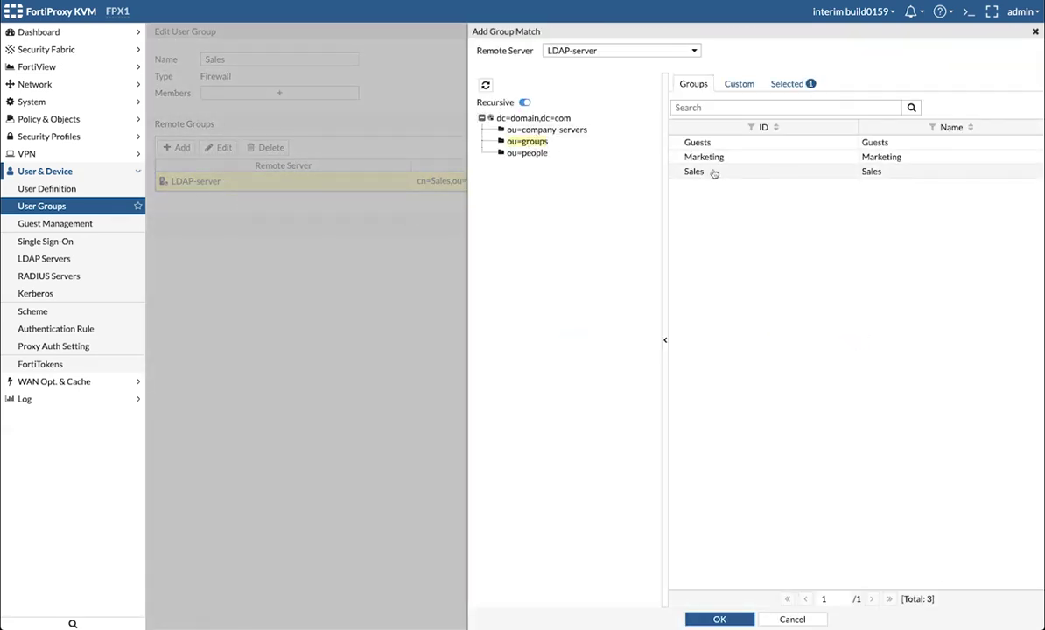
left_click(790, 85)
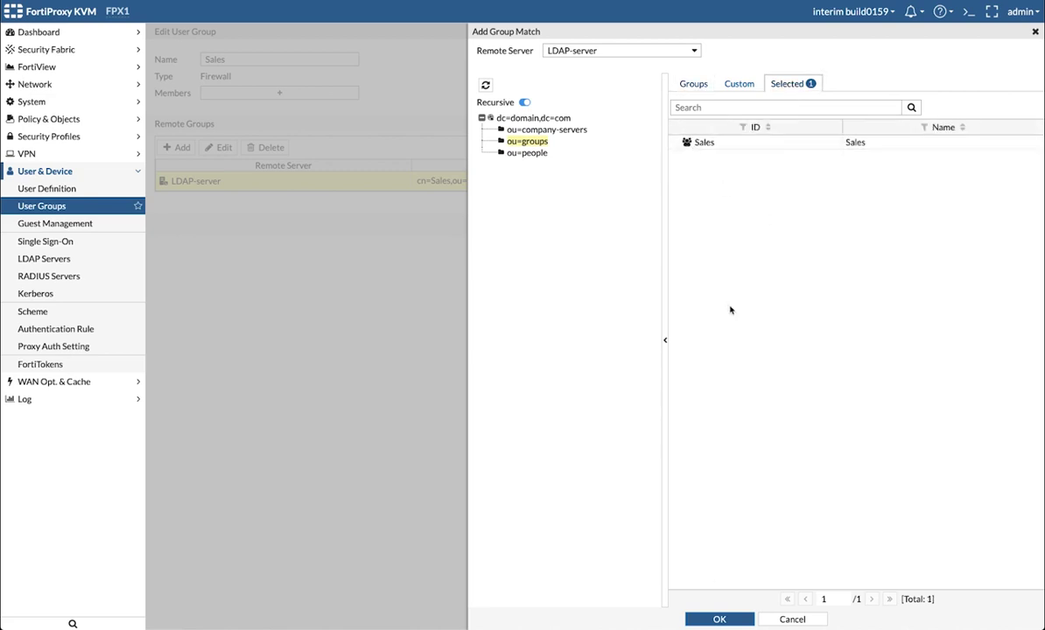
left_click(720, 620)
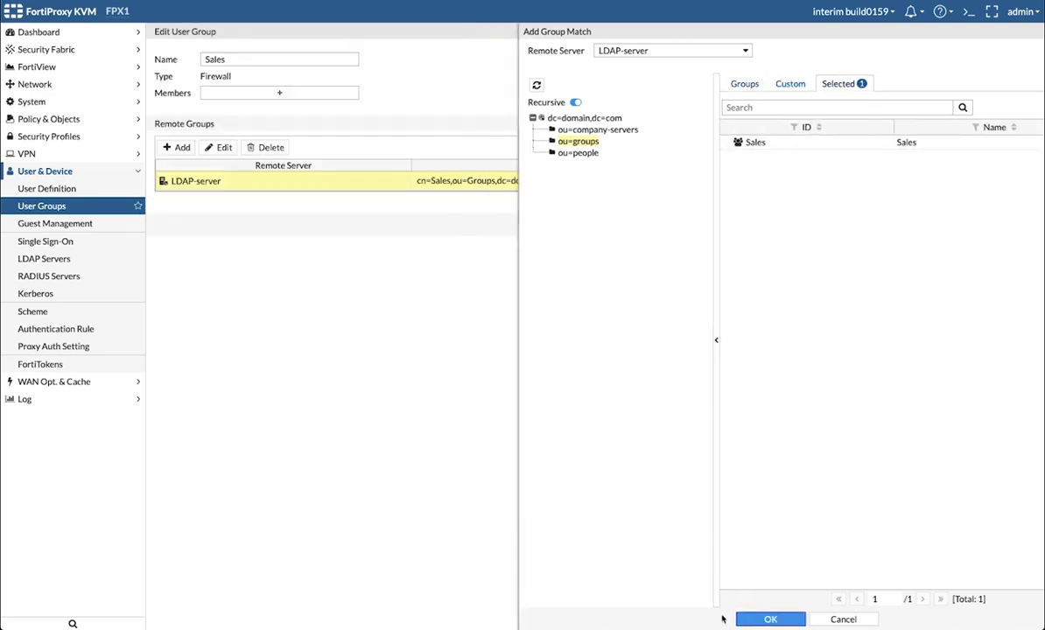
- Return to the user group list and open the Marketing group to review its remote group mapping
left_click(59, 209)
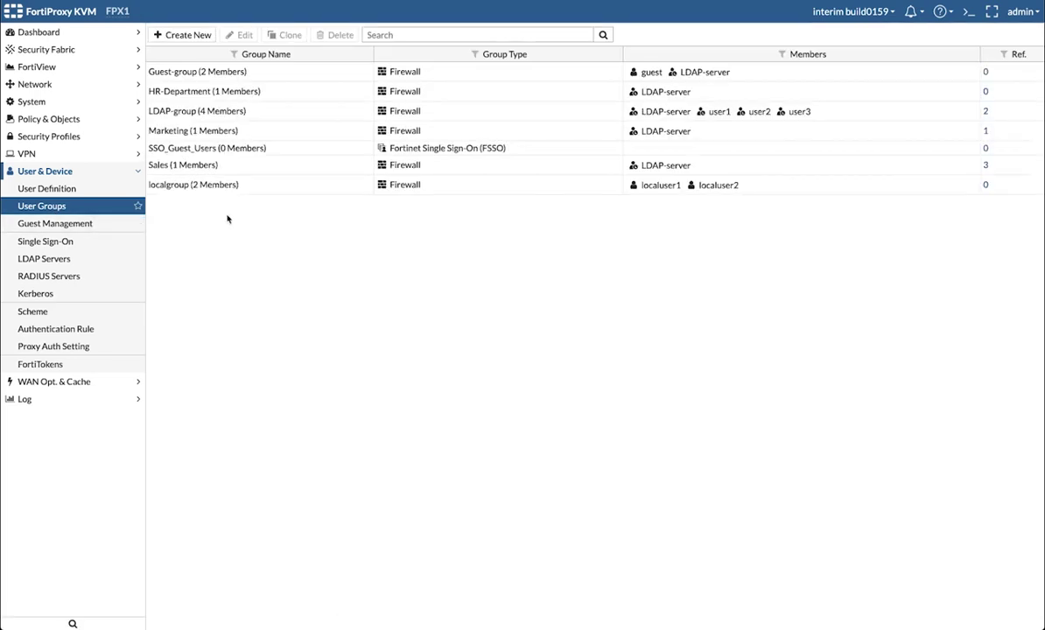
left_click(185, 130)
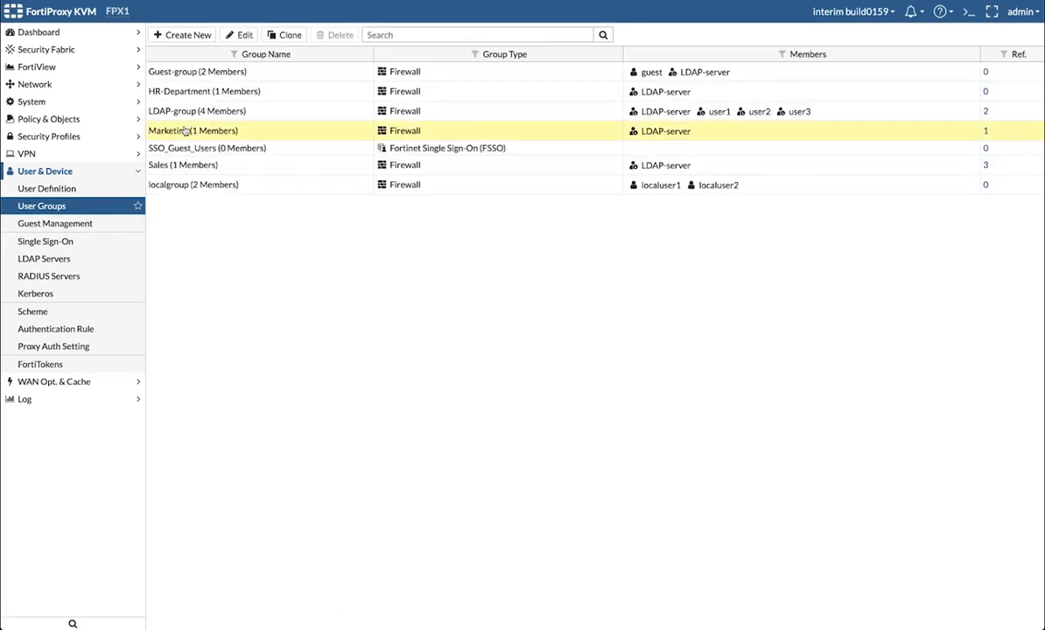
double_click(196, 136)
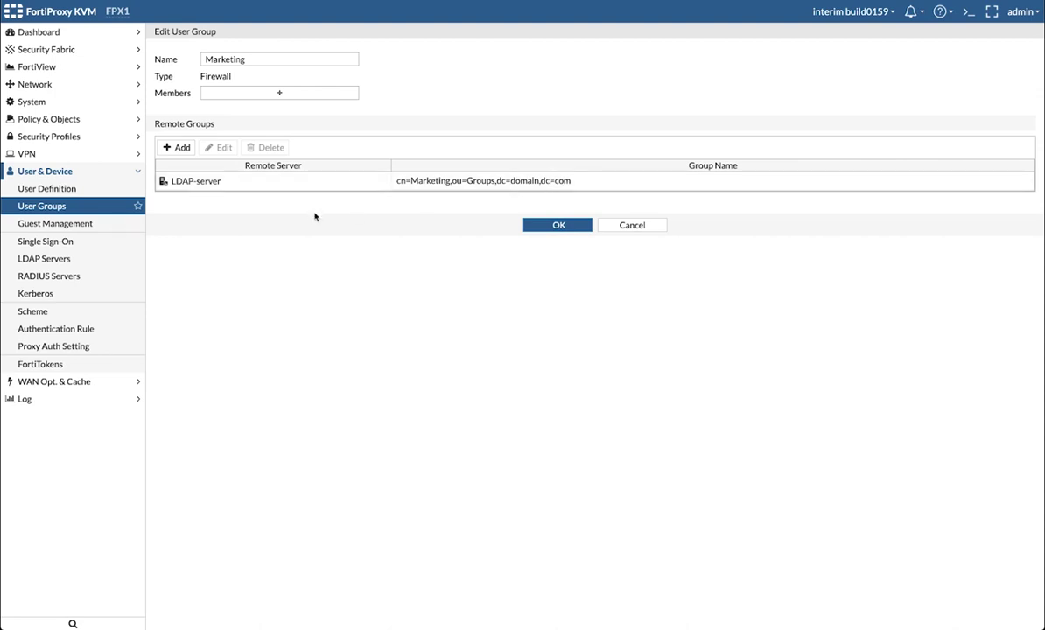
- Review the Sales web filter profile, including its Bandwidth Consuming subcategories, override settings, static URL filter and web content filter
left_click(51, 168)
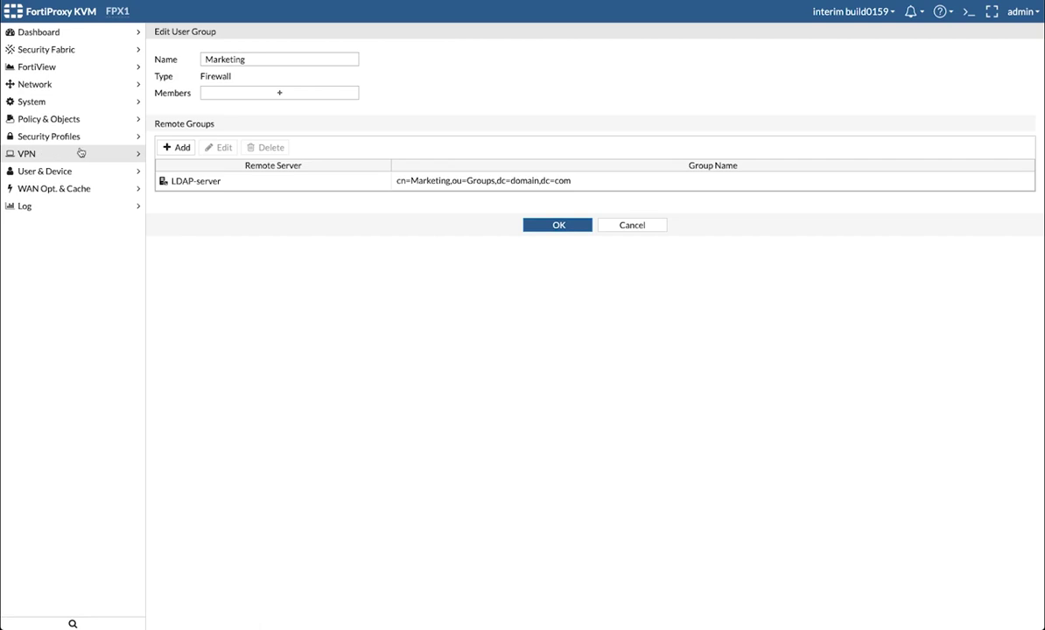
left_click(71, 139)
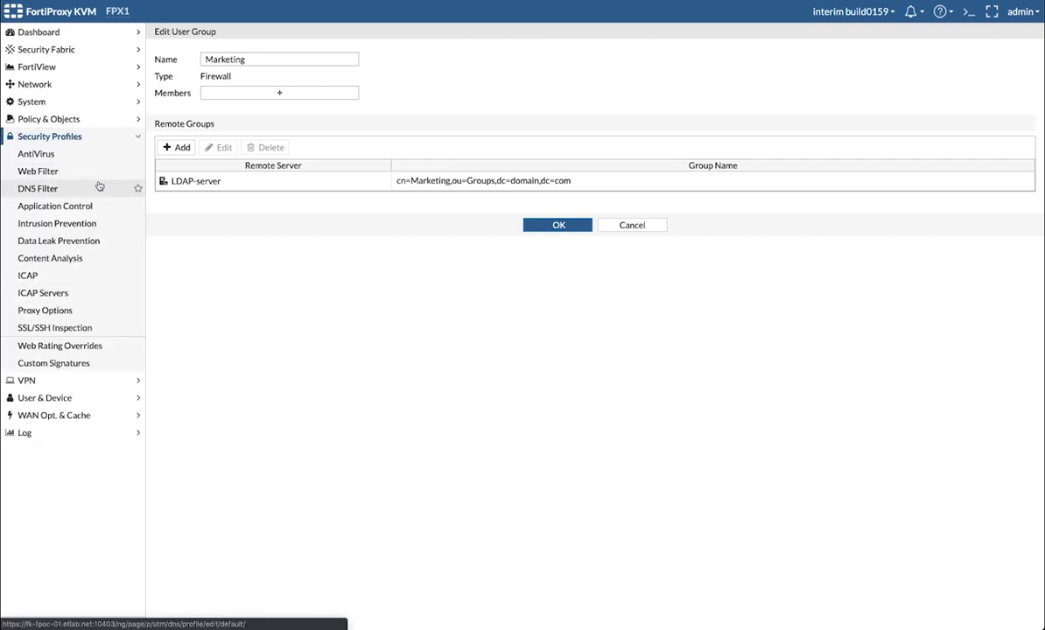
left_click(37, 171)
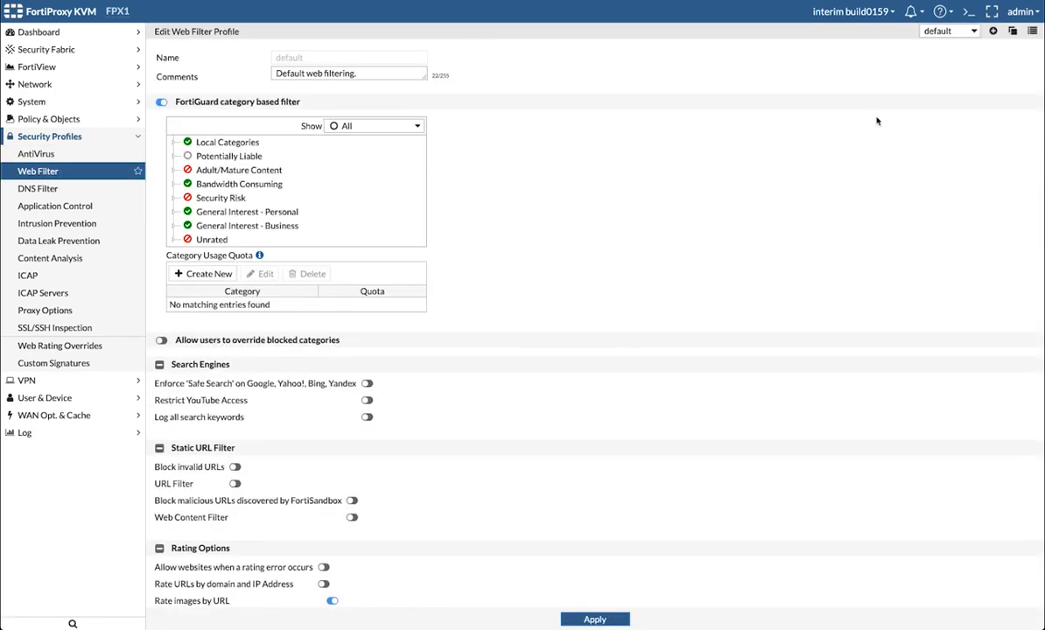
left_click(942, 35)
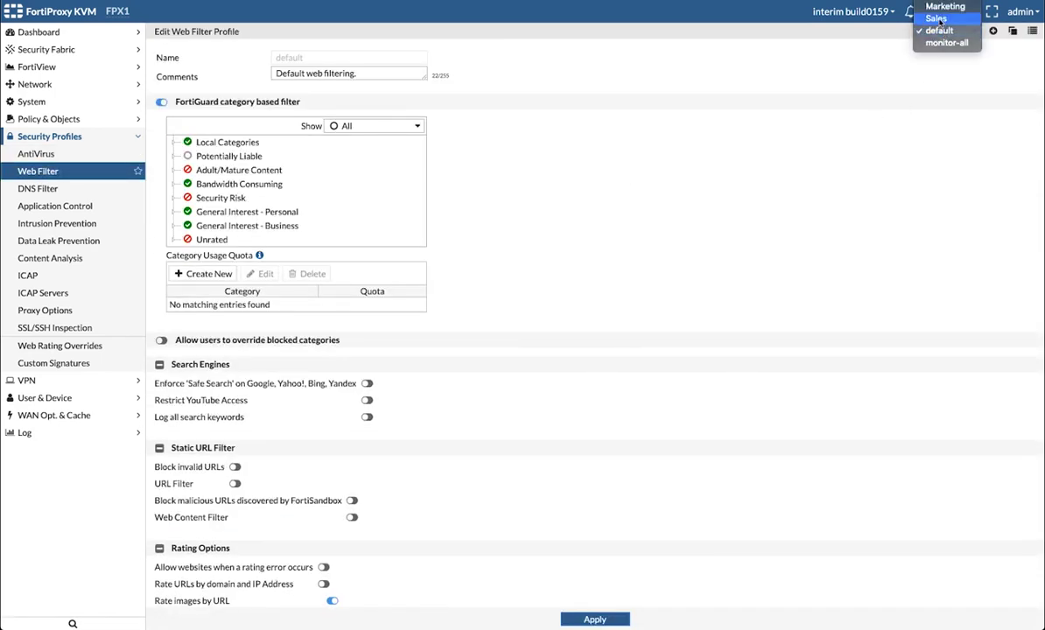
left_click(941, 19)
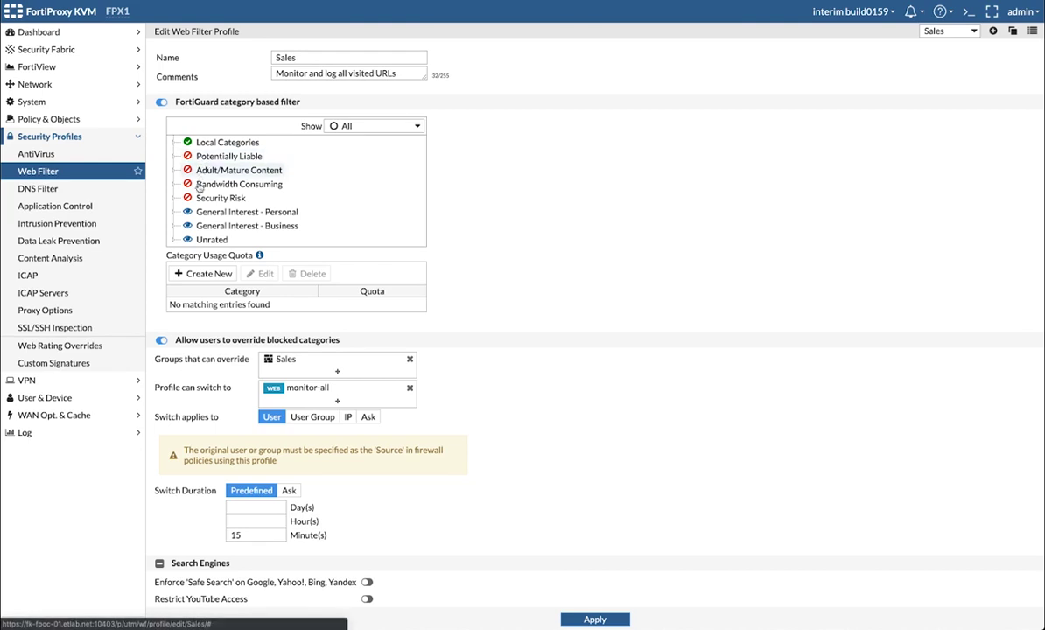
left_click(174, 186)
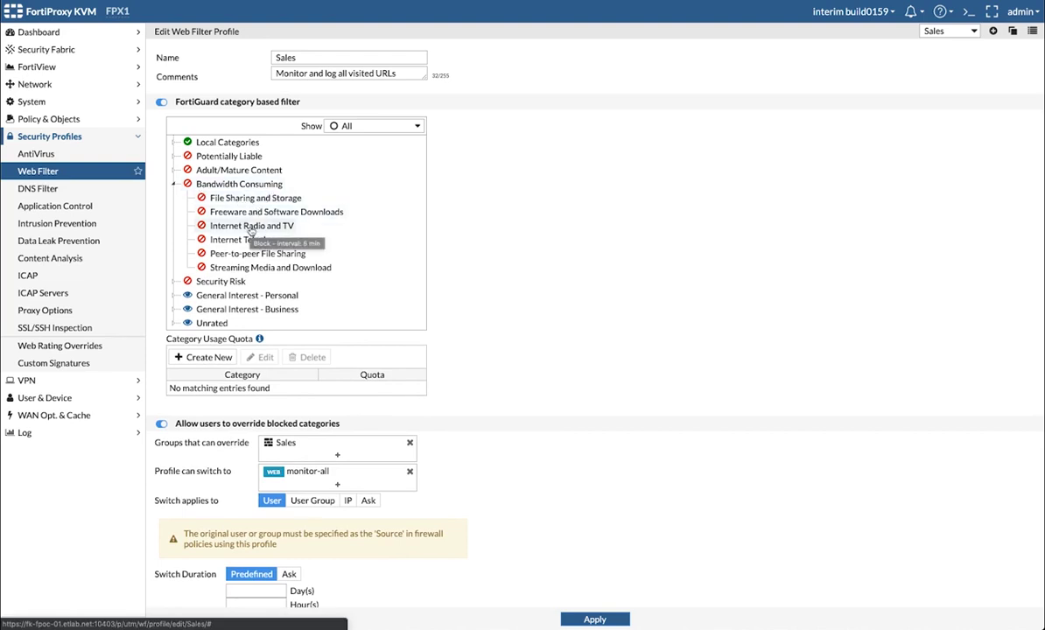
scroll(630, 225, "down", 5)
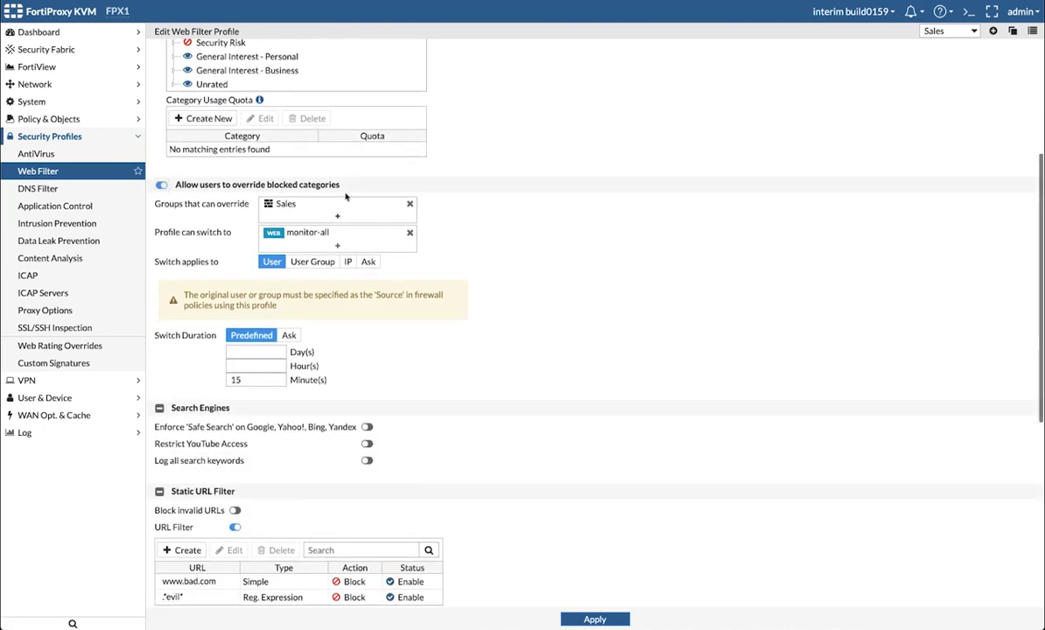
scroll(544, 267, "down", 6)
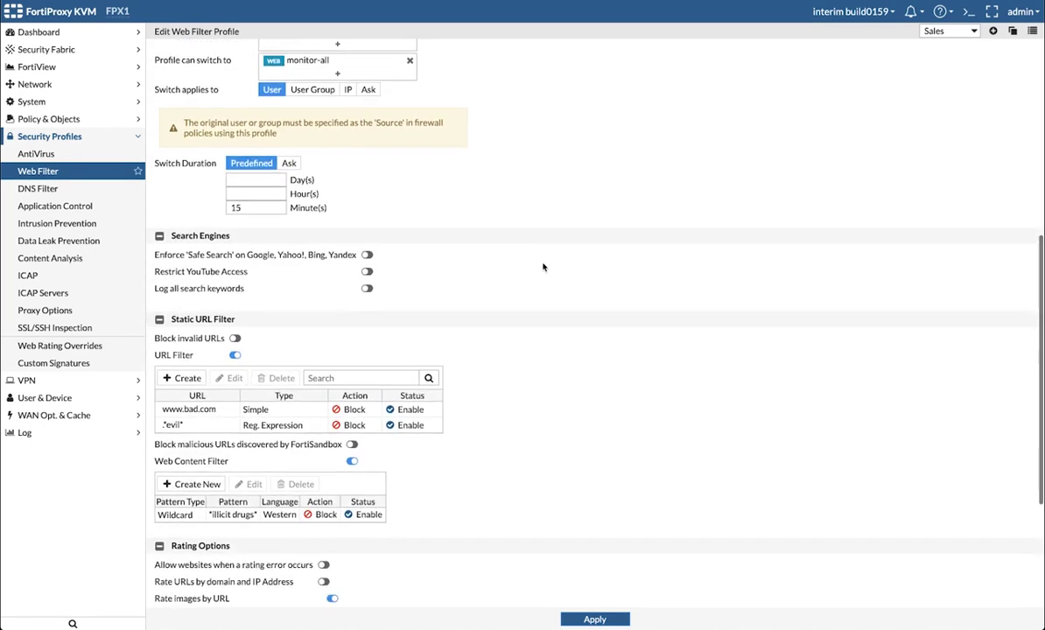
scroll(543, 268, "down", 2)
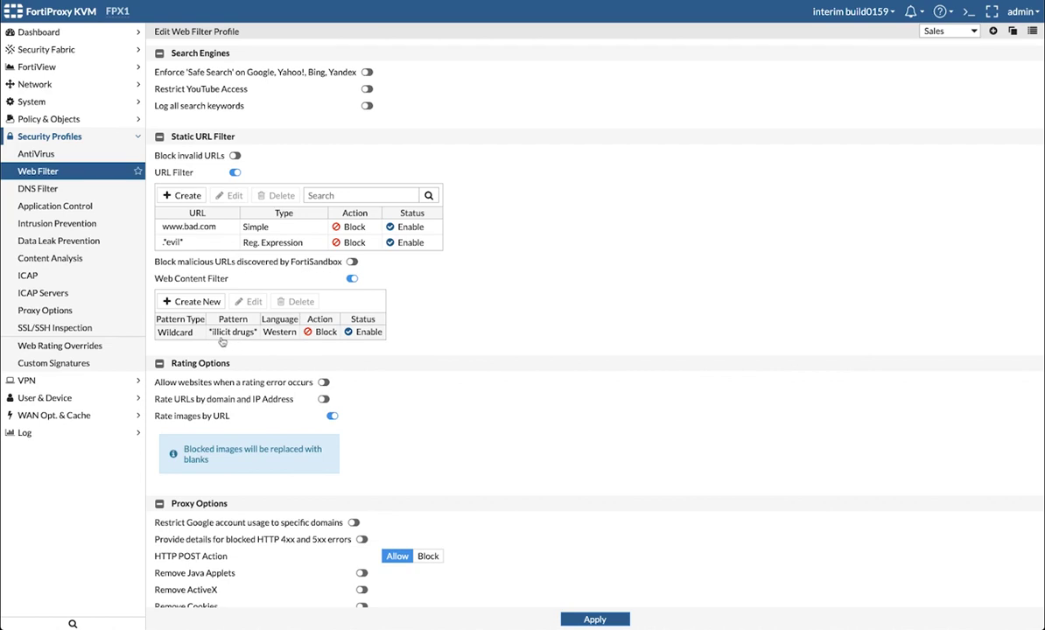
scroll(563, 285, "up", 10)
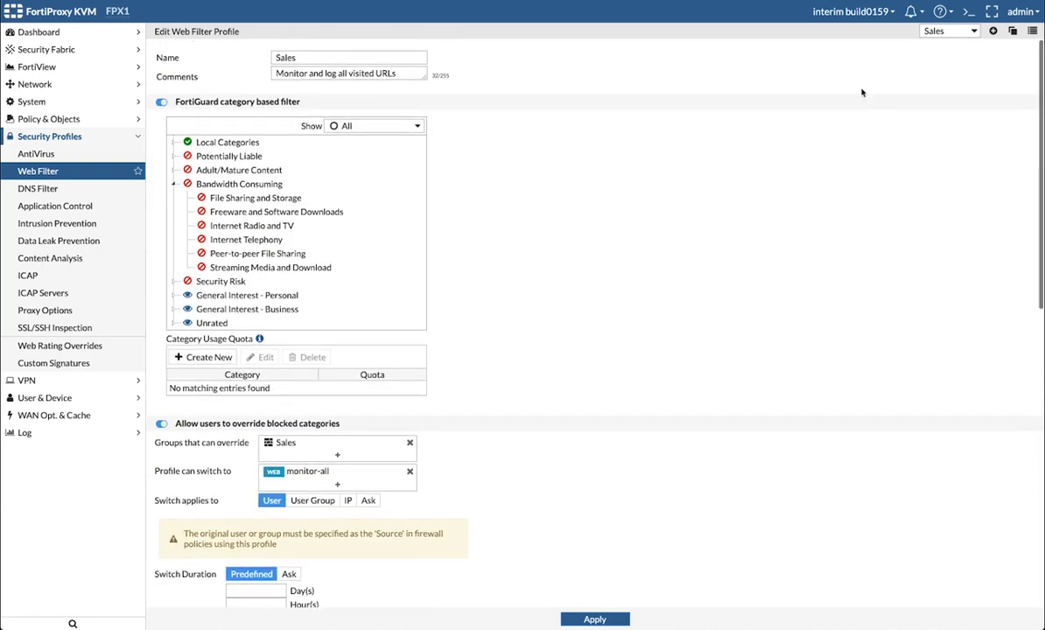
- Switch to the Marketing web filter profile and review its category actions and web content filter
left_click(941, 31)
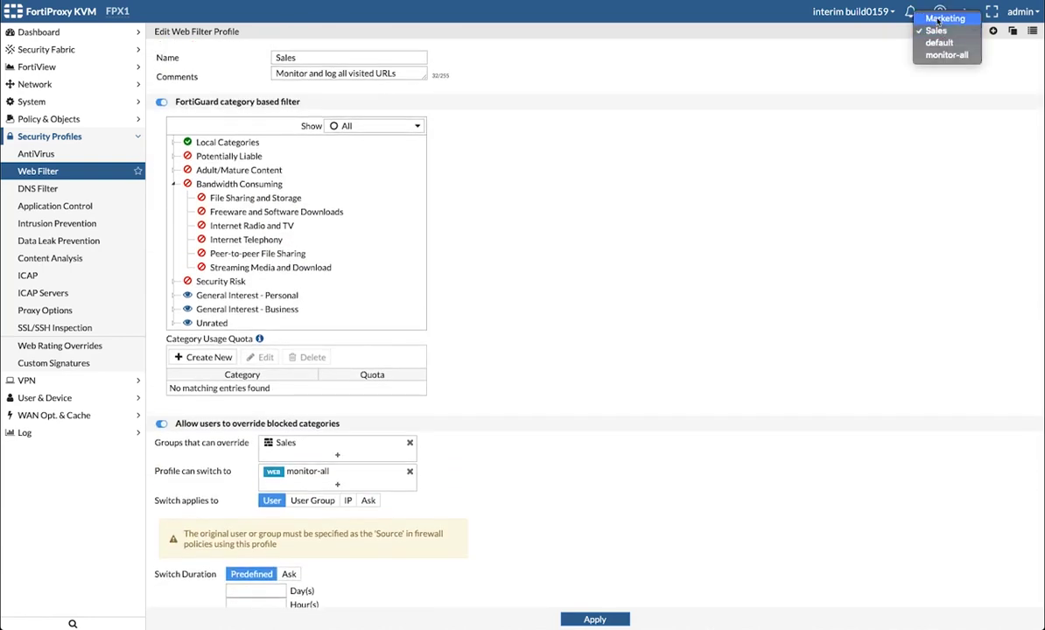
left_click(937, 18)
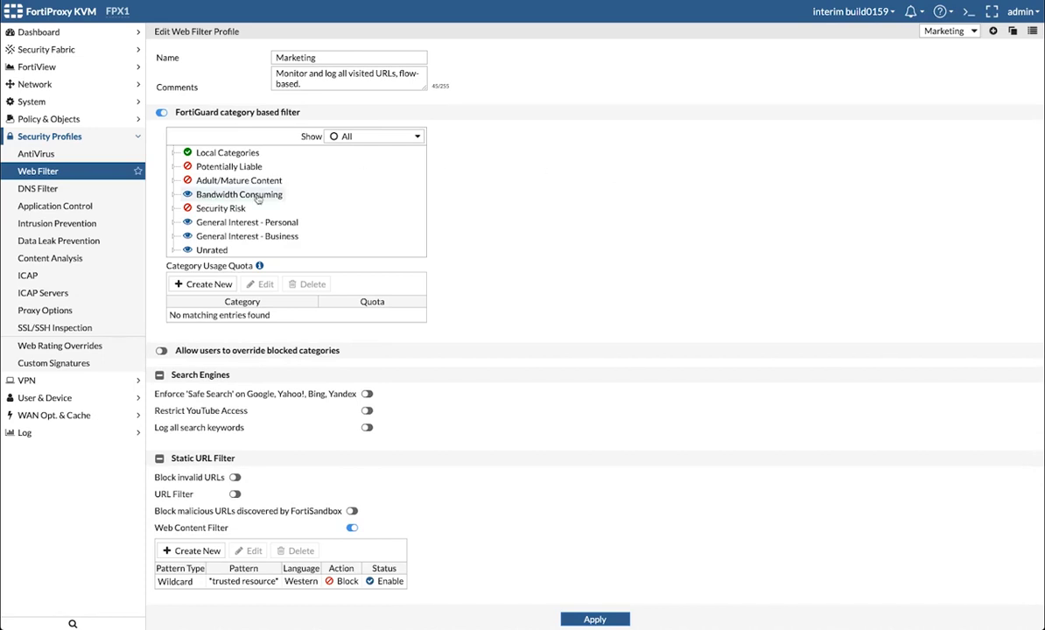
scroll(219, 330, "down", 3)
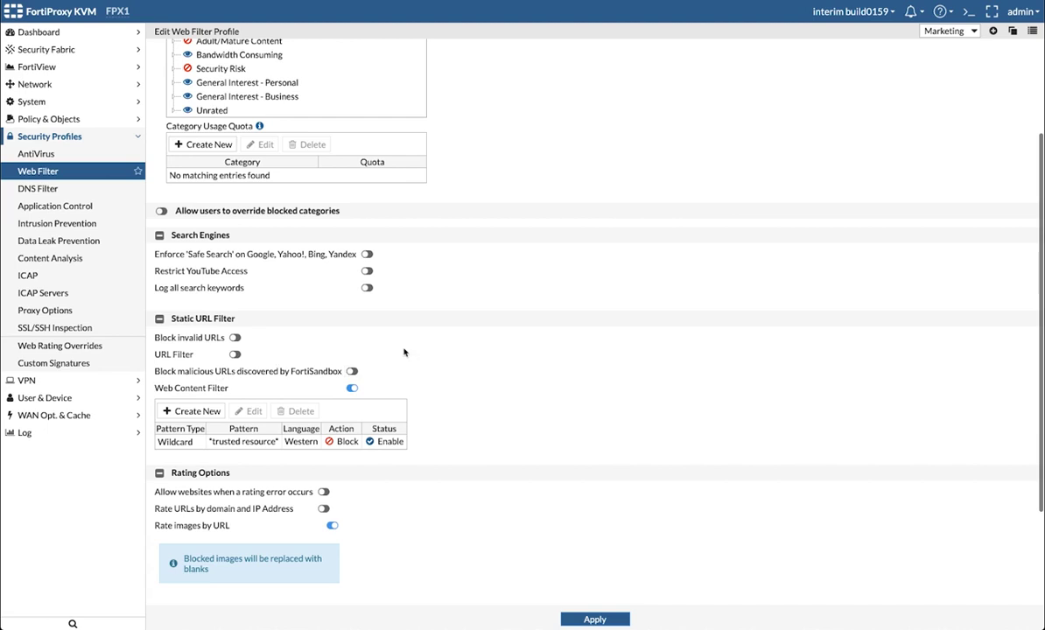
scroll(552, 336, "down", 1)
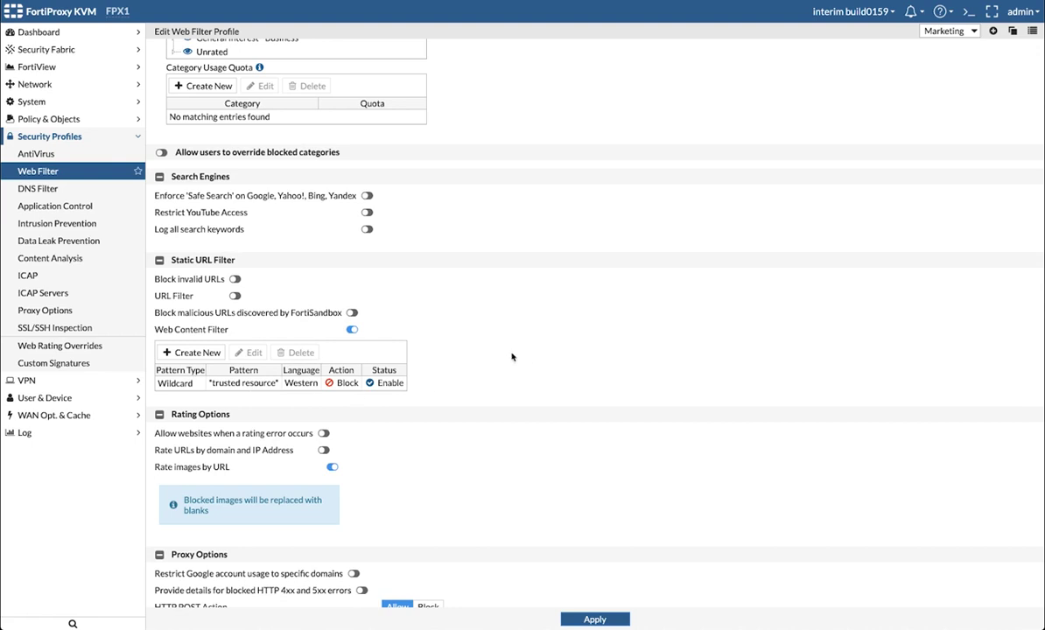
- Open the Sales application control sensor to examine its category actions and Facebook application overrides
left_click(50, 205)
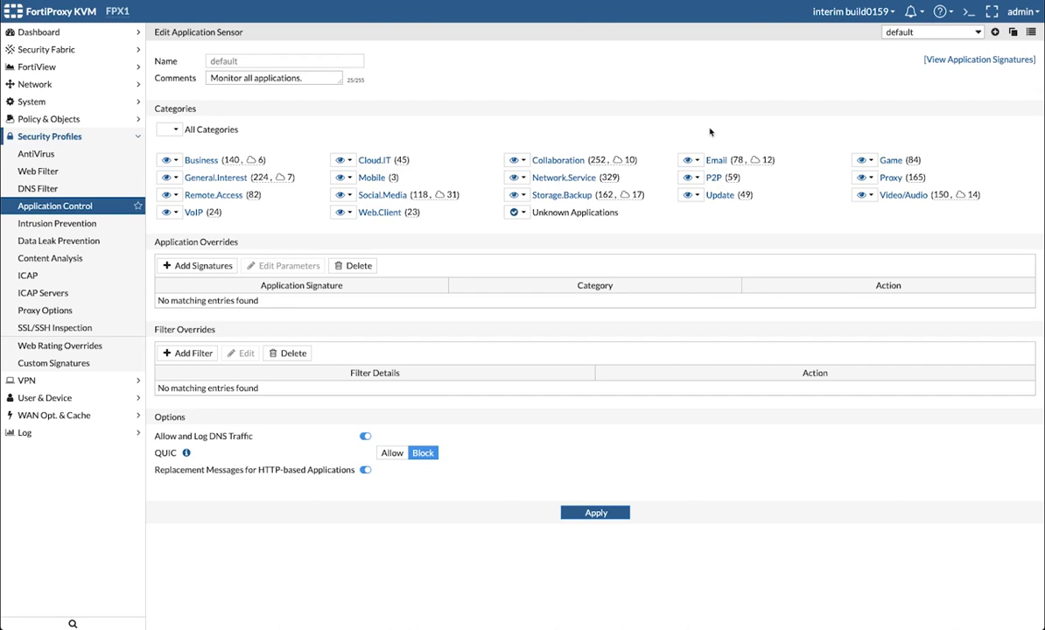
left_click(977, 33)
left_click(890, 11)
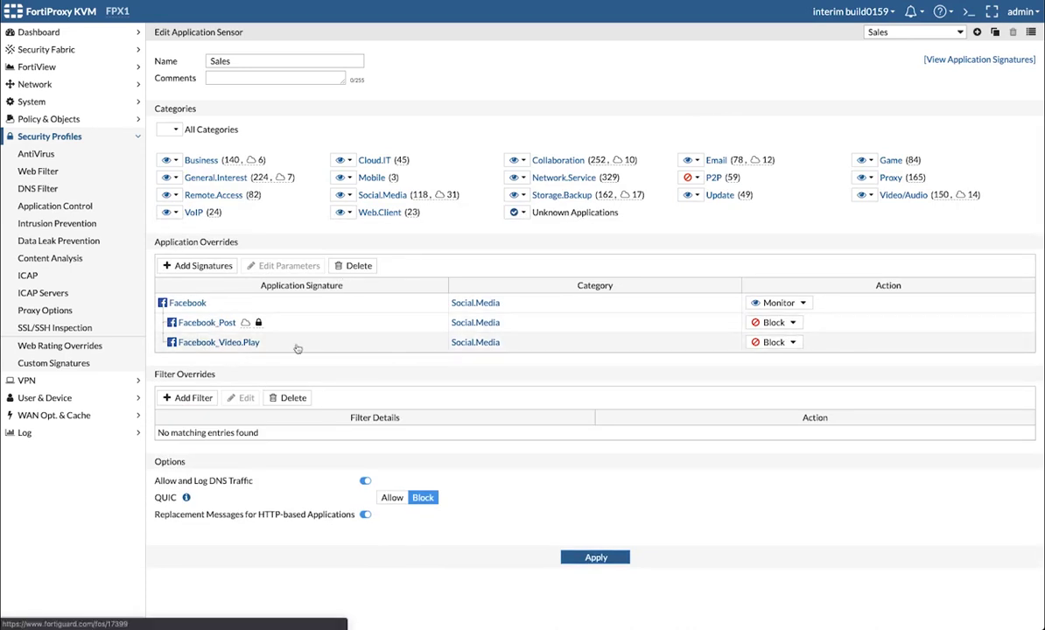
- Switch to the Marketing application control sensor and examine its Facebook application overrides
left_click(878, 32)
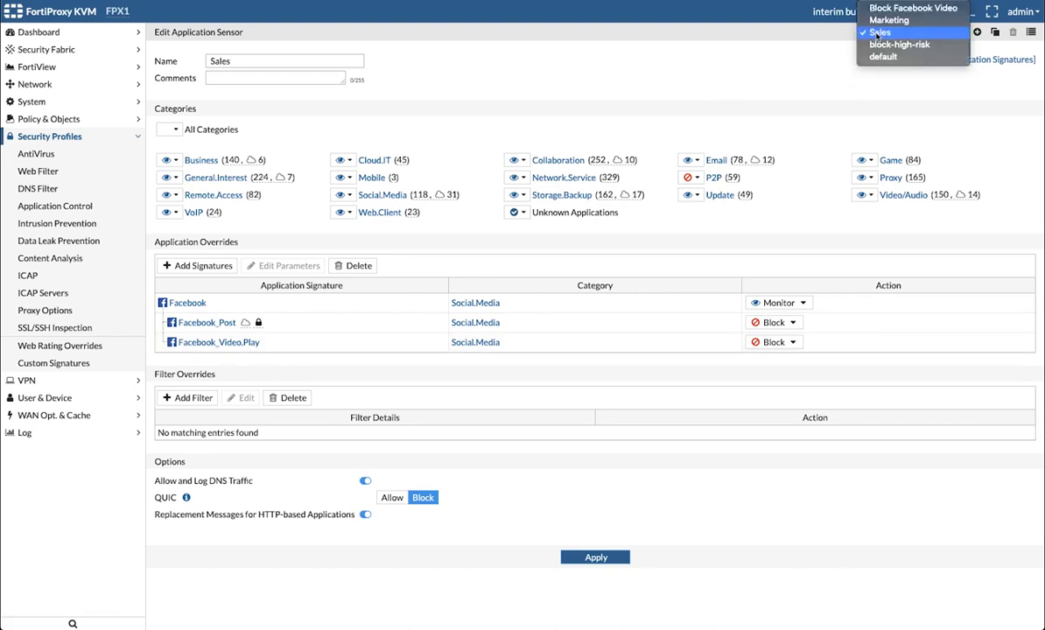
left_click(878, 26)
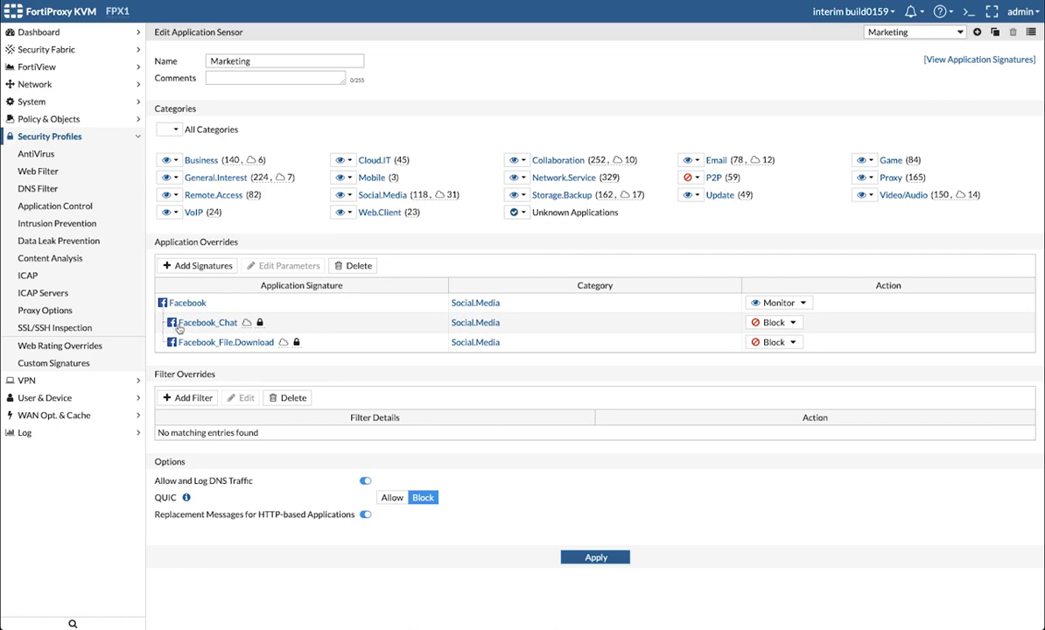
mouse_move(258, 323)
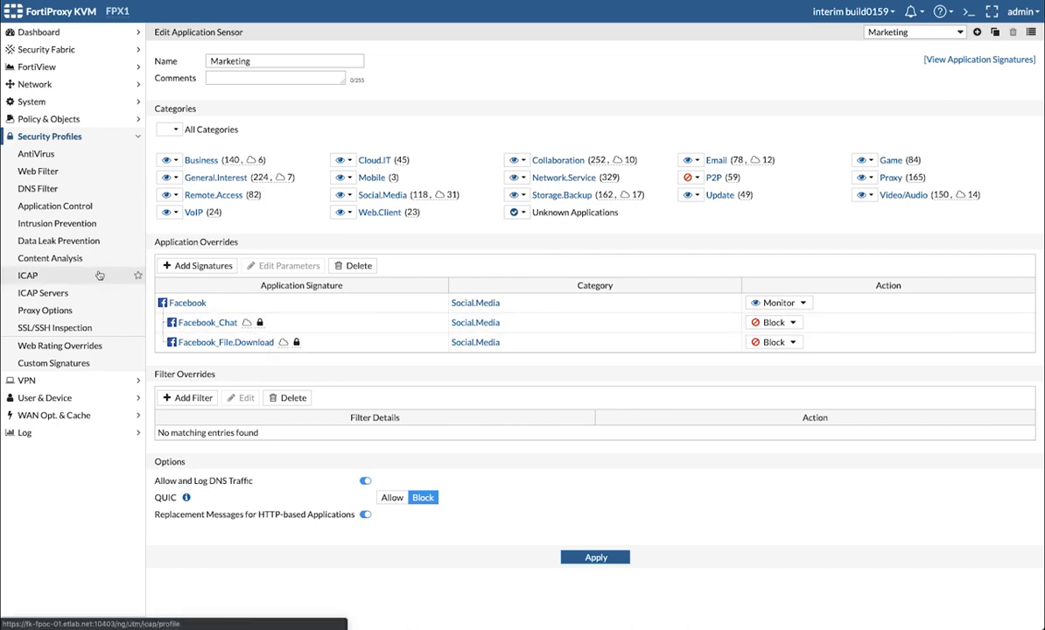
- Review the Sales data leak prevention sensor's regular expression message filter and the list of content analysis profiles
left_click(63, 240)
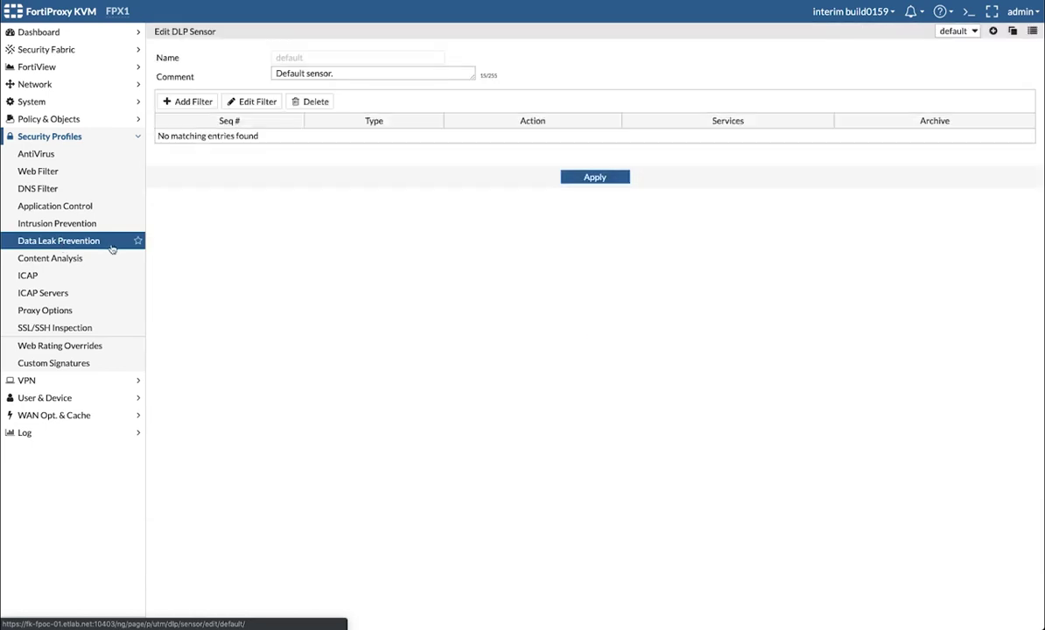
left_click(956, 32)
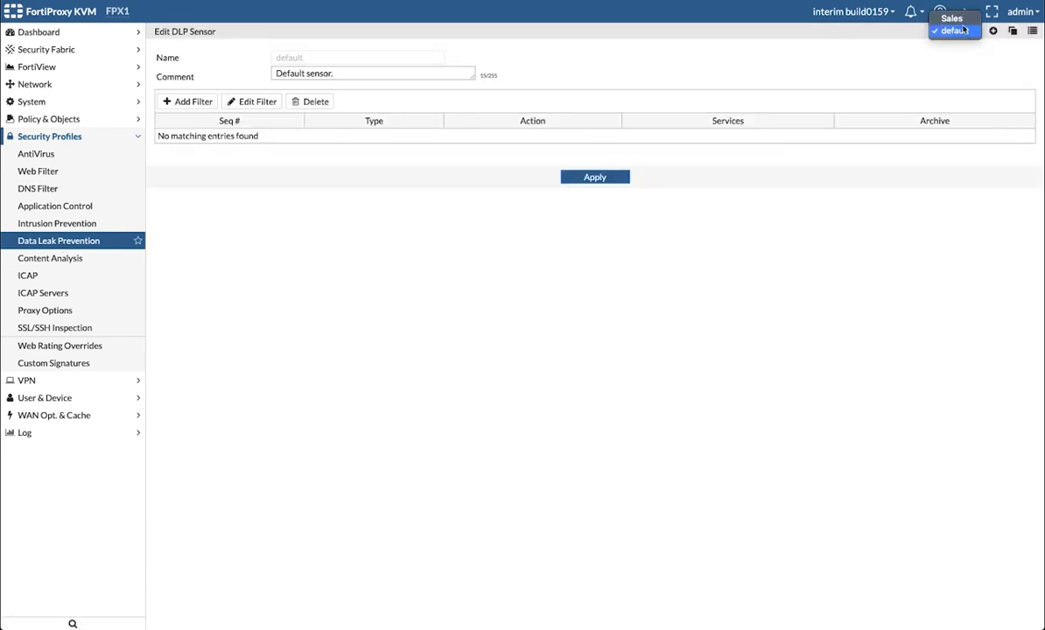
left_click(953, 20)
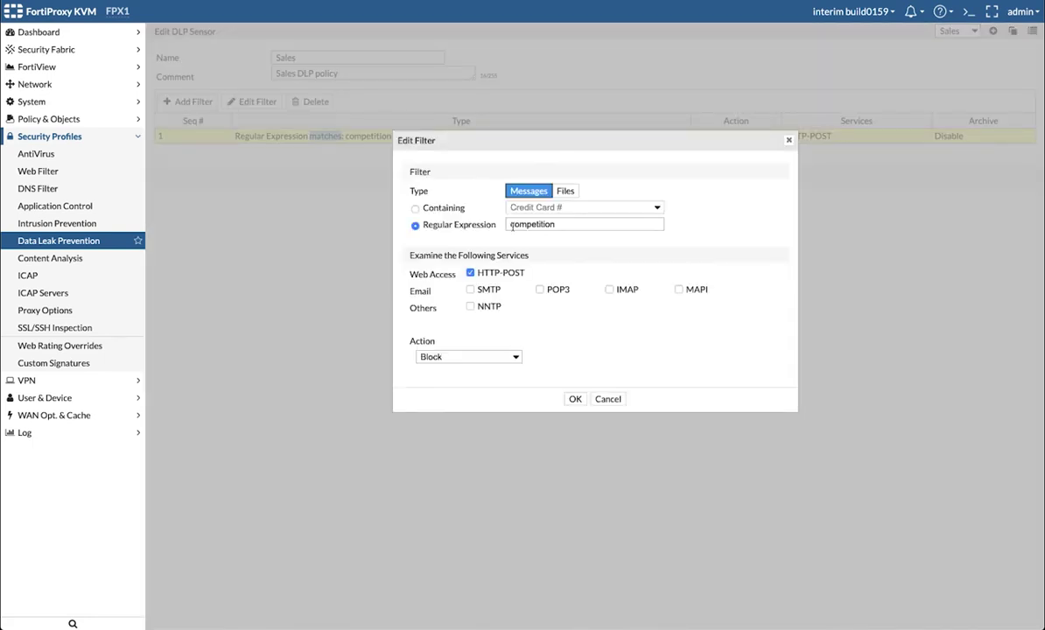
double_click(512, 225)
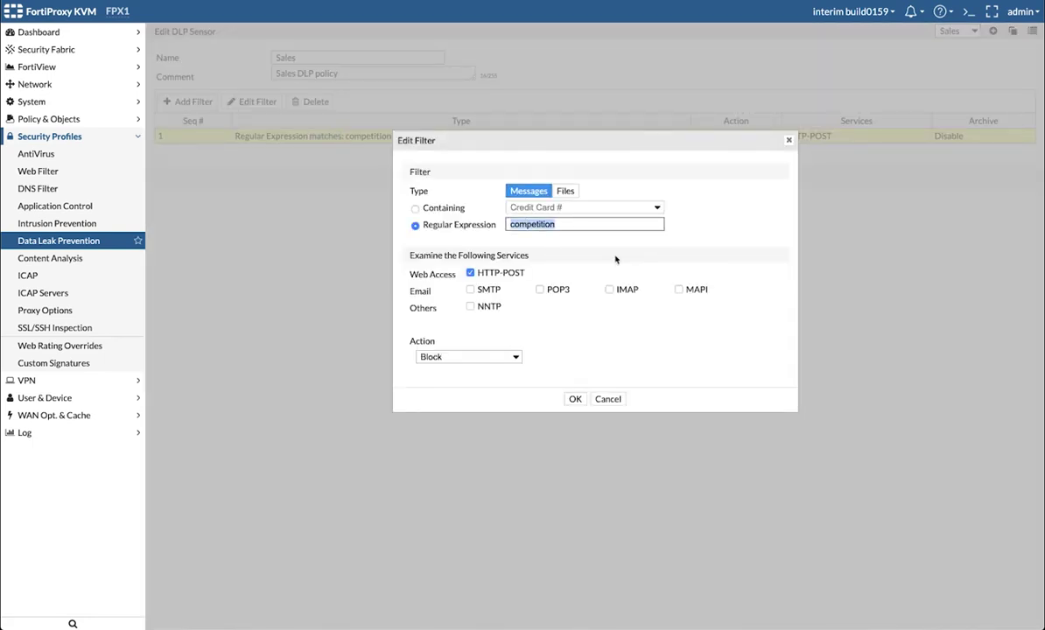
left_click(608, 399)
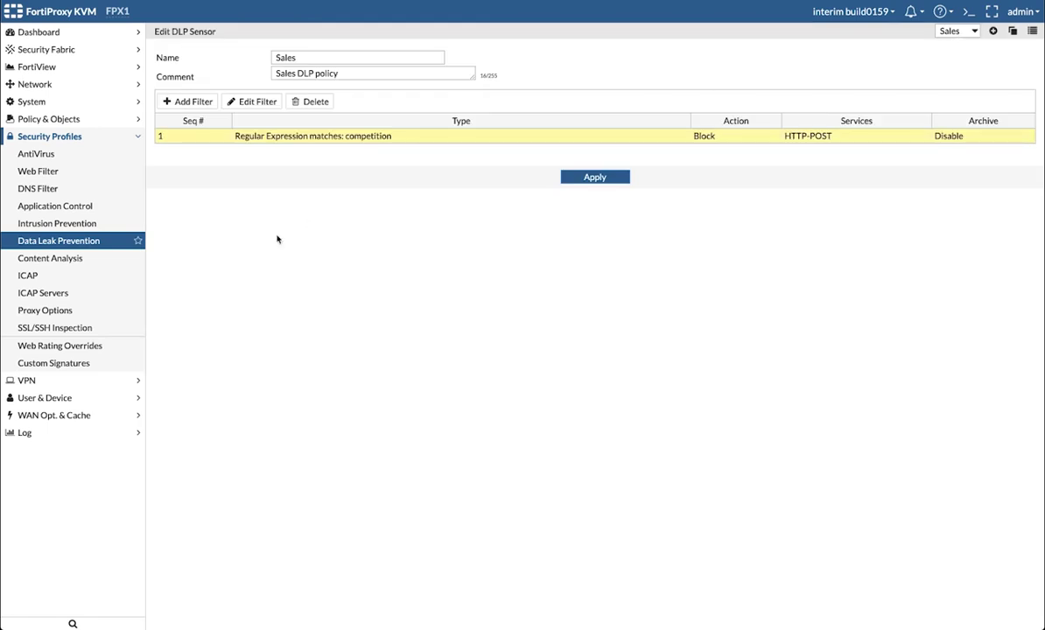
left_click(77, 258)
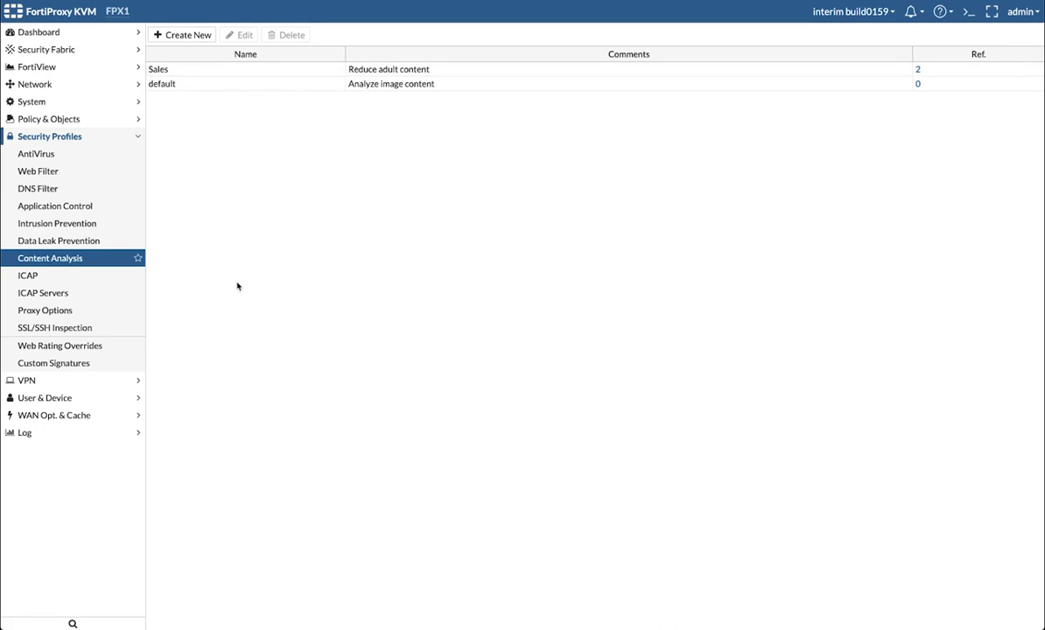
- Open the Demo deep-inspection SSL/SSH profile and examine its CA certificate and the web categories and addresses exempt from SSL inspection
left_click(50, 329)
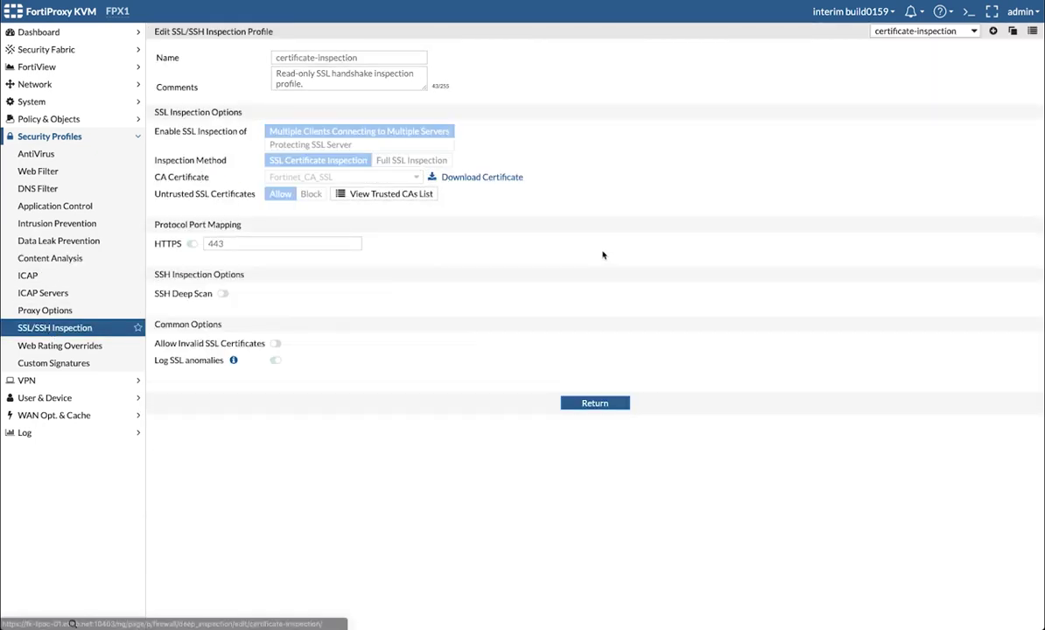
left_click(917, 34)
left_click(915, 17)
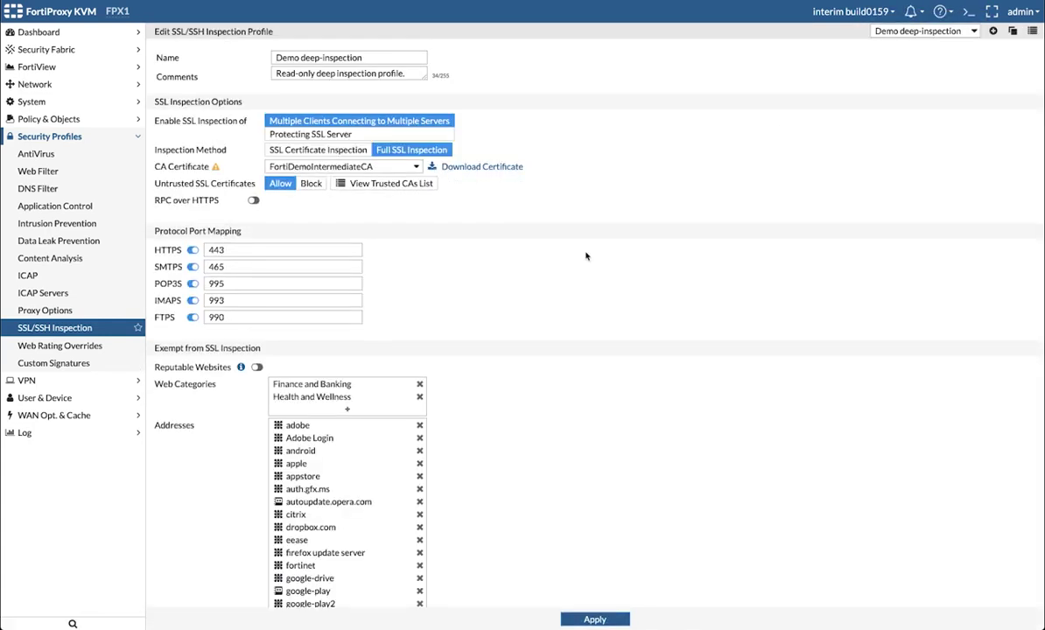
mouse_move(308, 168)
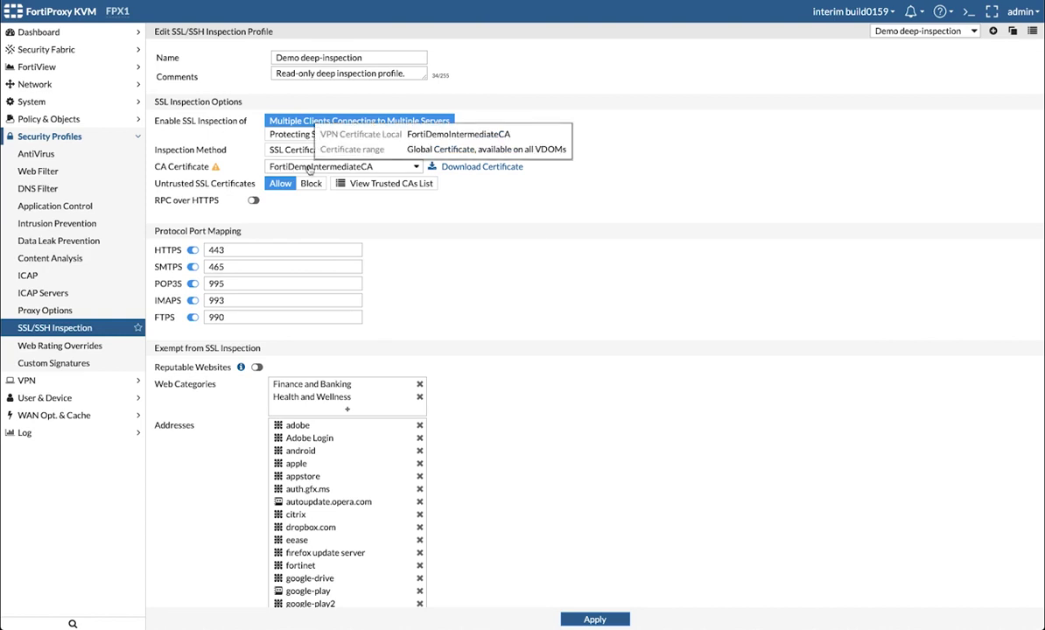
scroll(560, 280, "down", 3)
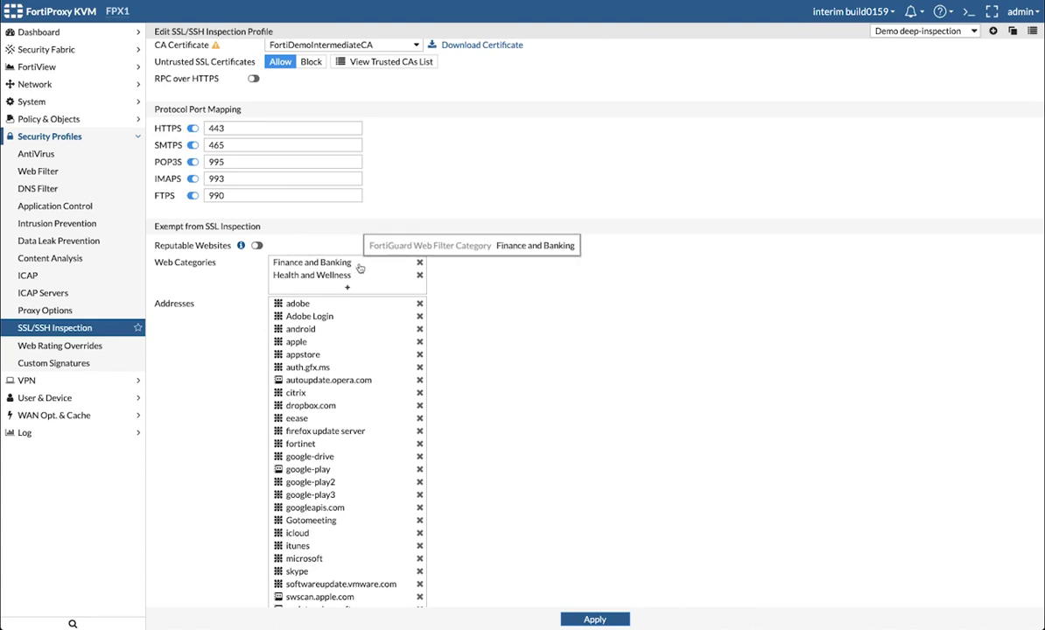
scroll(386, 285, "down", 3)
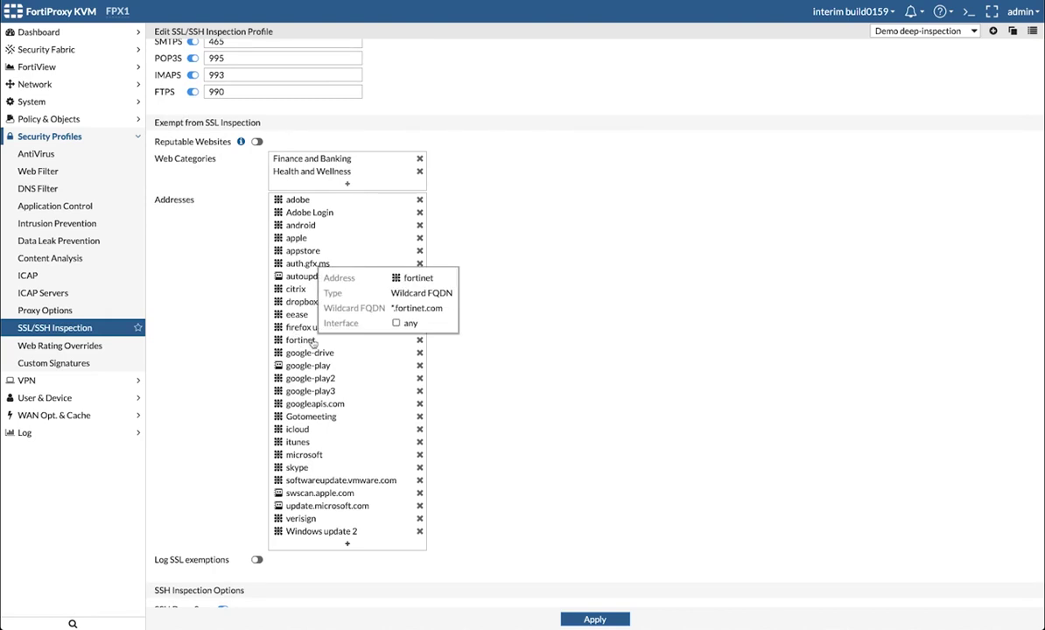
scroll(624, 333, "down", 3)
scroll(623, 336, "up", 10)
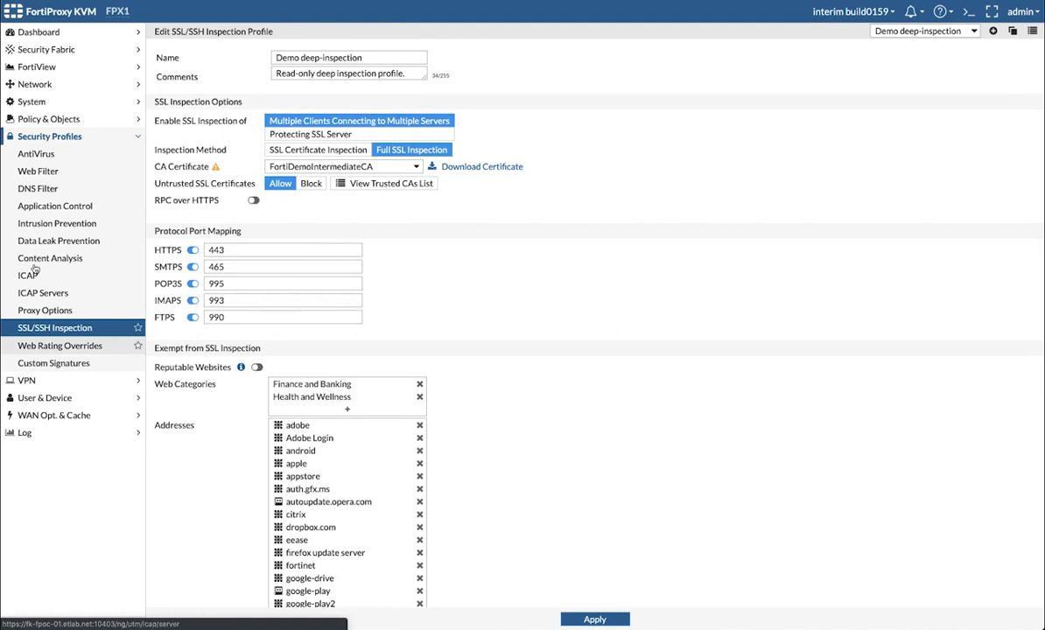
- Open the policy list, expand the explicit and transparent policies, and examine the source groups and security profiles assigned to Sales and Marketing
left_click(50, 119)
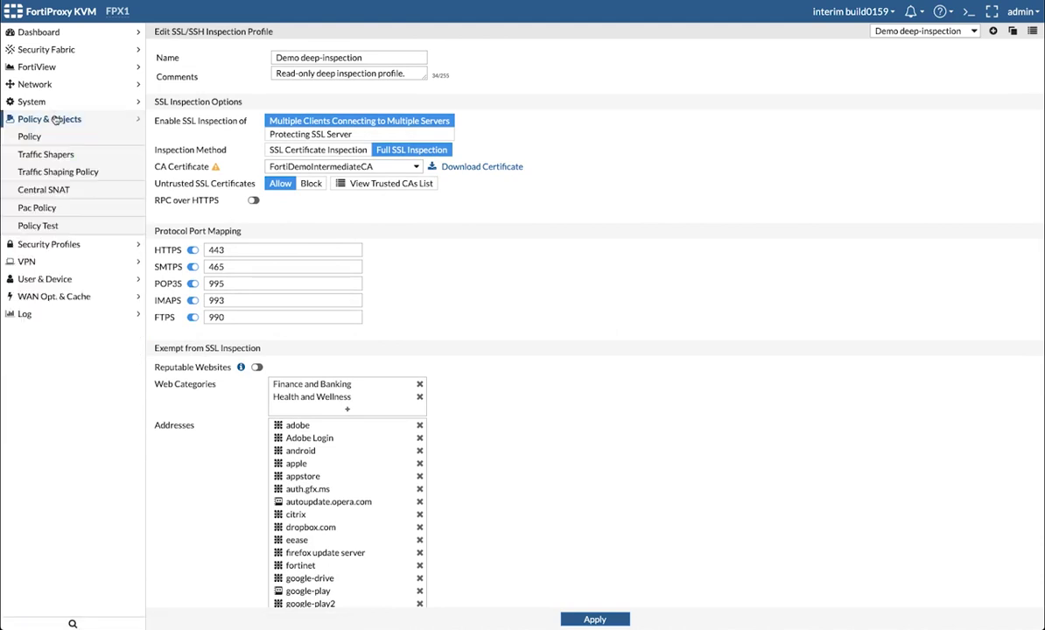
left_click(30, 138)
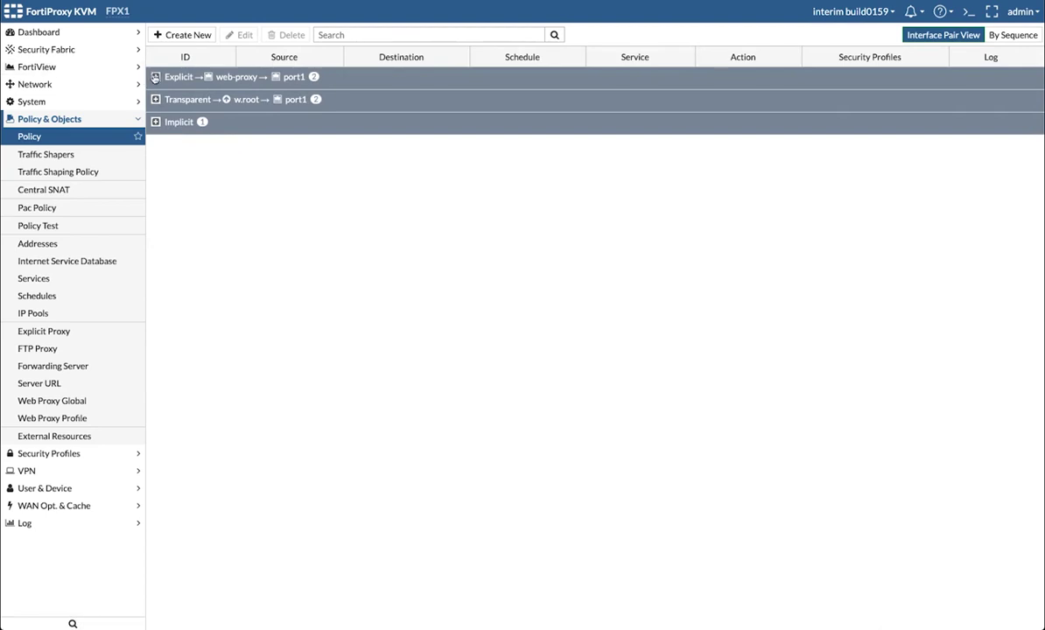
left_click(155, 280)
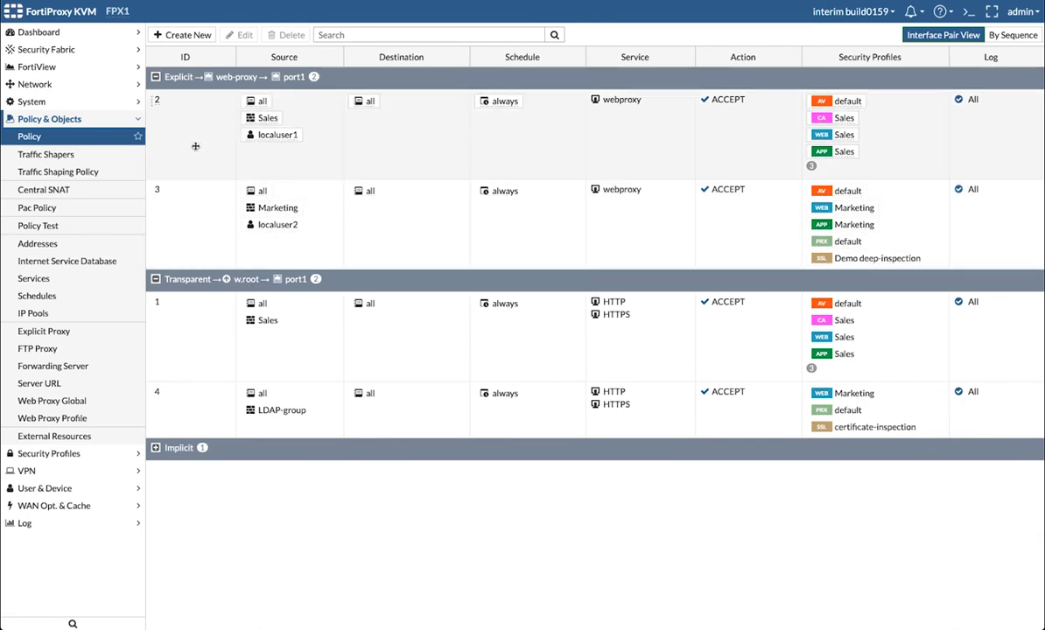
mouse_move(260, 120)
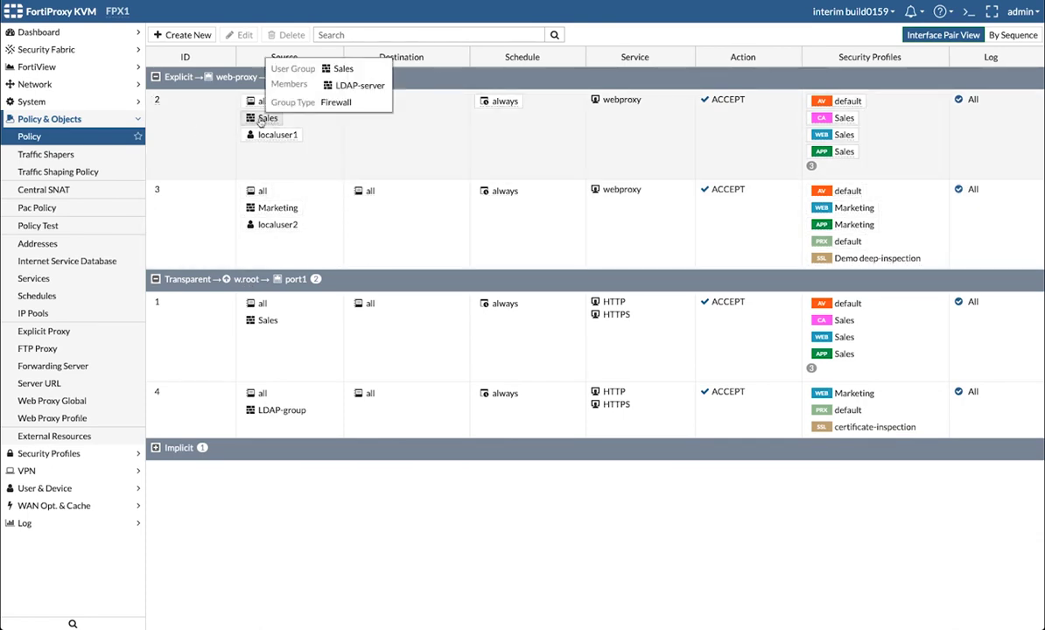
mouse_move(267, 210)
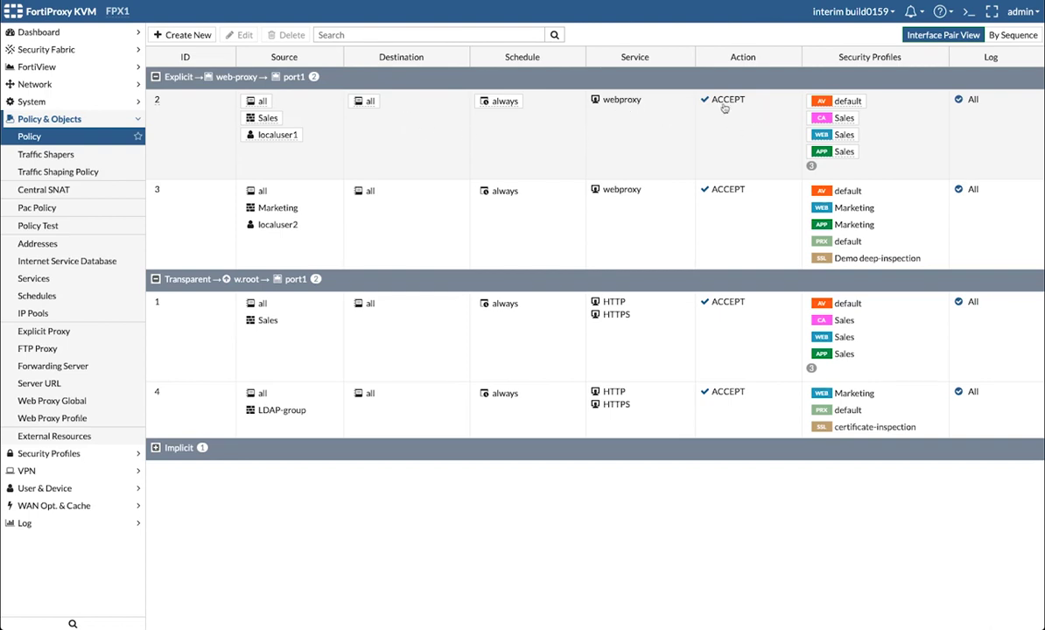
mouse_move(853, 102)
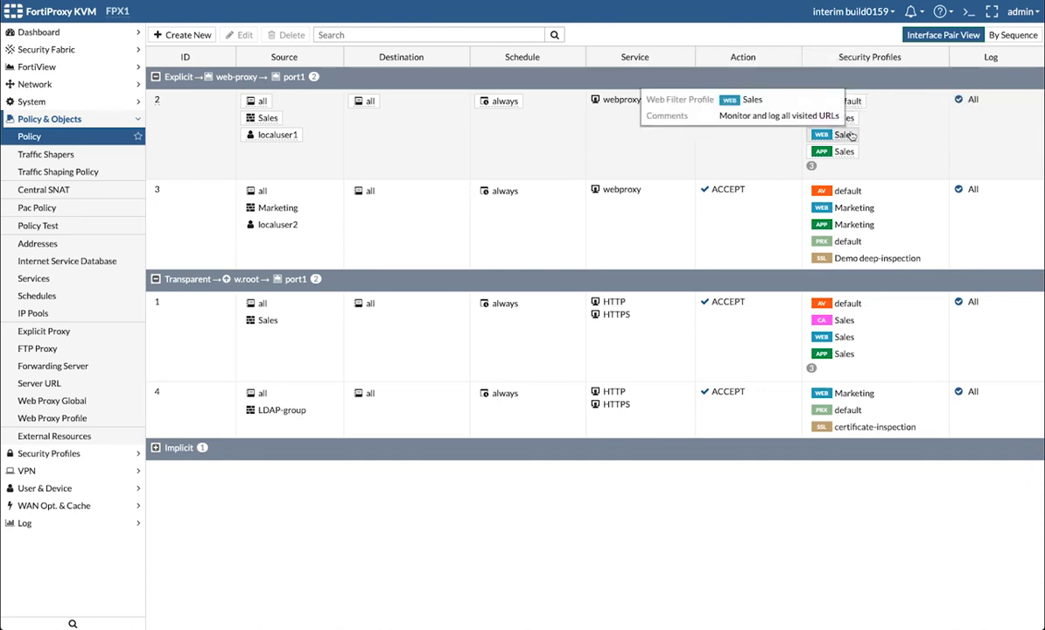
left_click(812, 167)
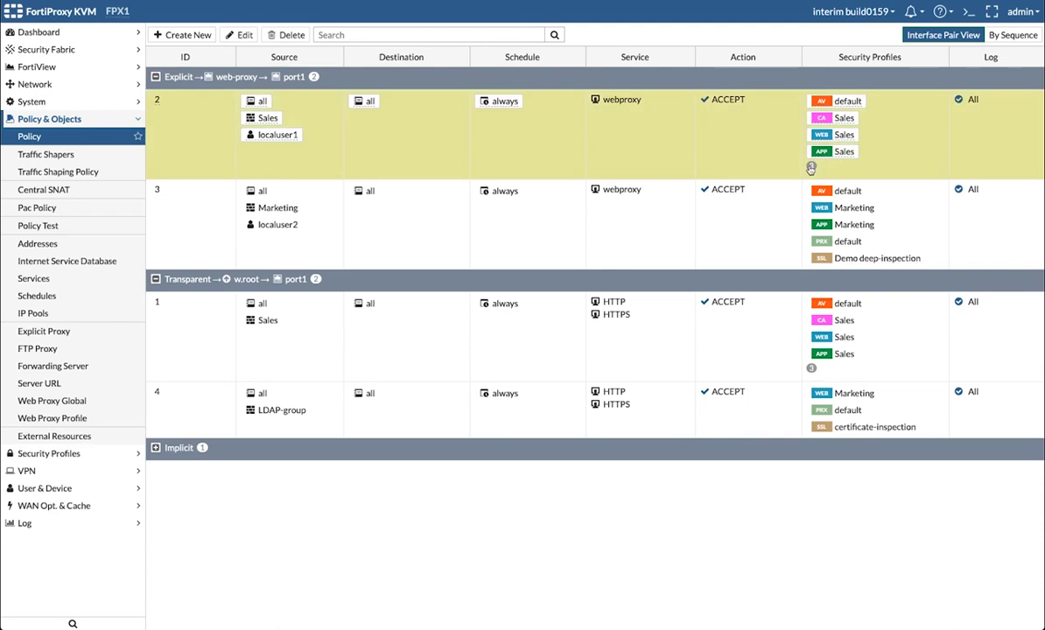
mouse_move(812, 167)
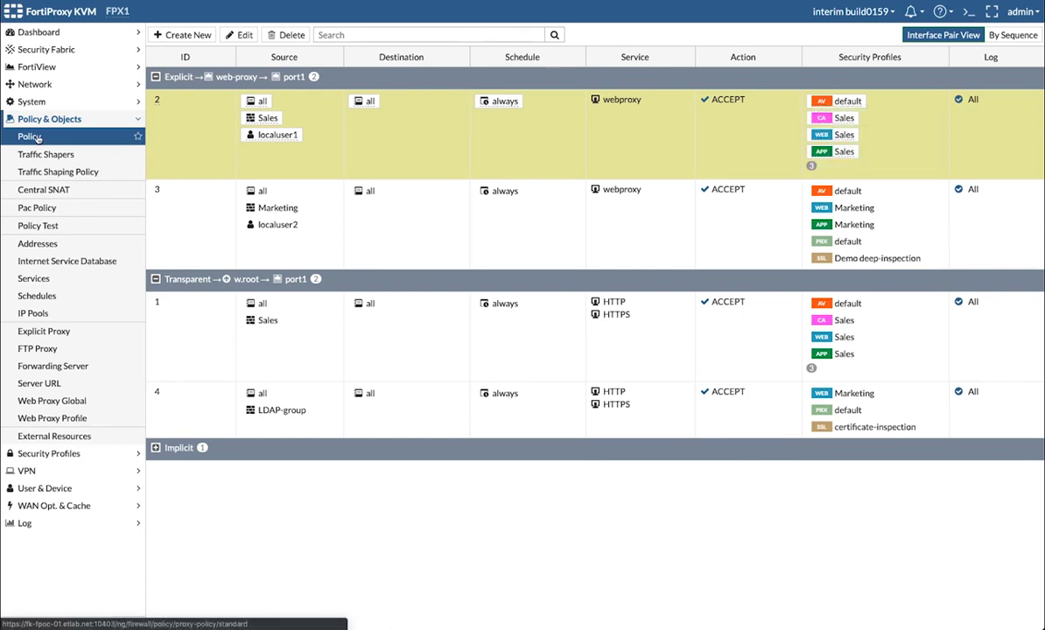
left_click(67, 122)
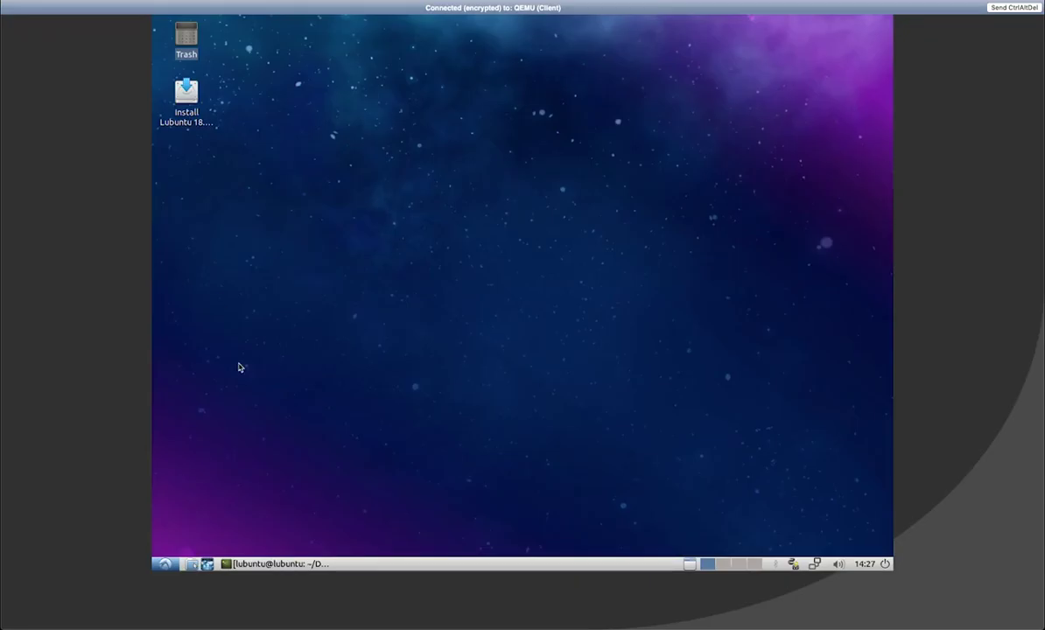
- On the Lubuntu client desktop, launch Firefox and browse to fortinet.com
left_click(208, 565)
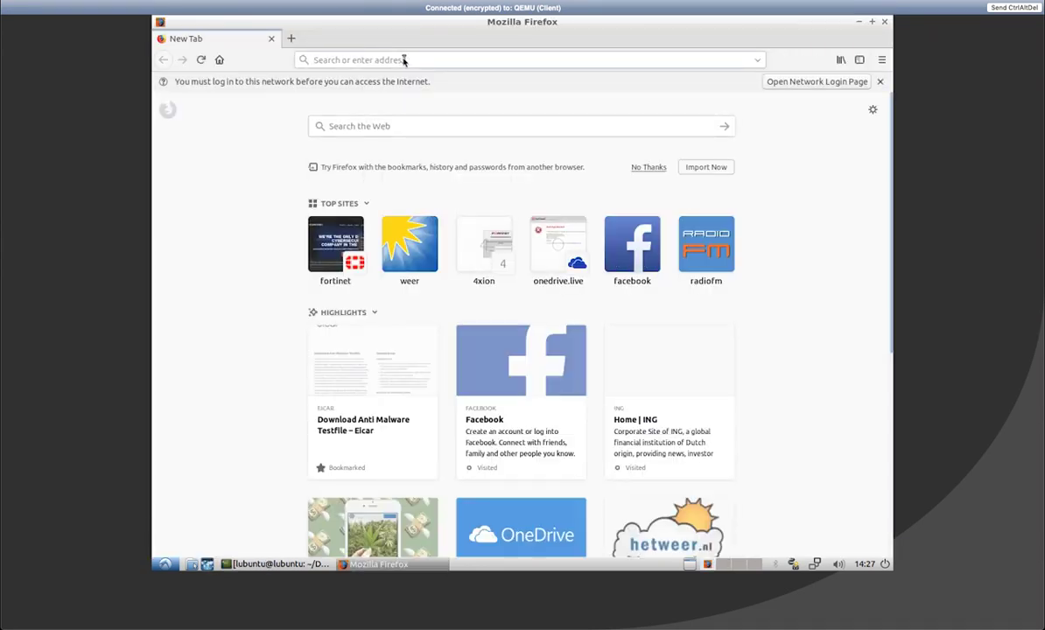
type("fortinet.com/")
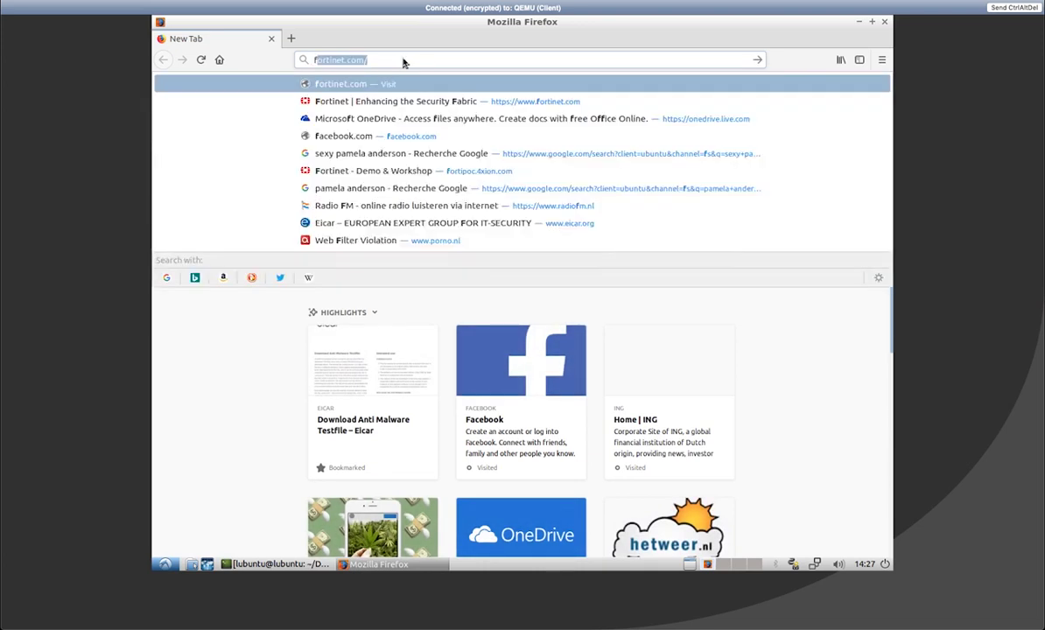
key("Return")
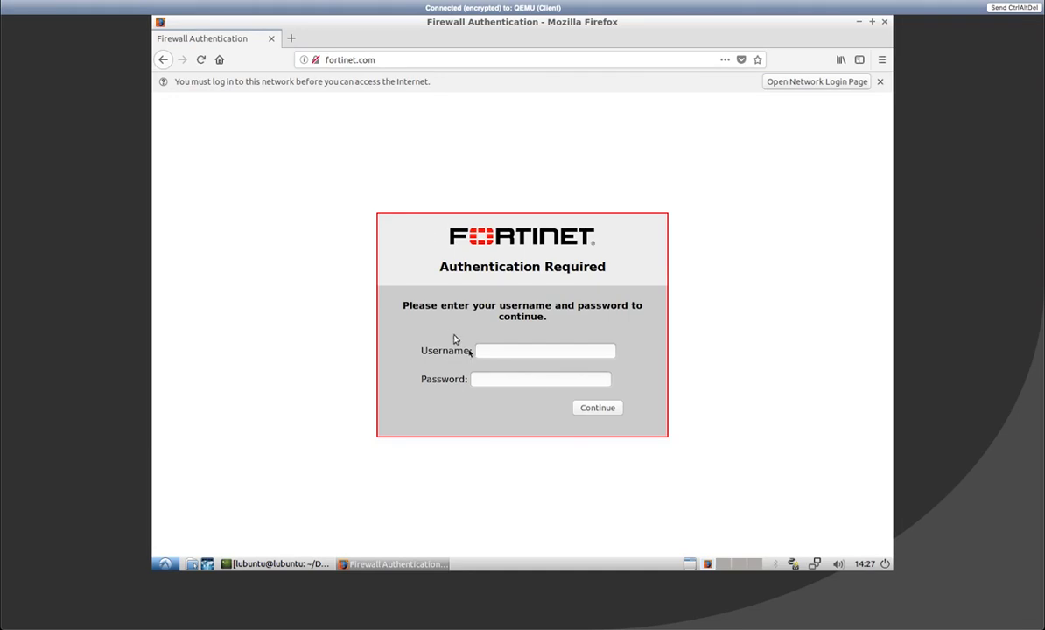
- Authenticate on the Fortinet login page with the user's account name and password
left_click(495, 352)
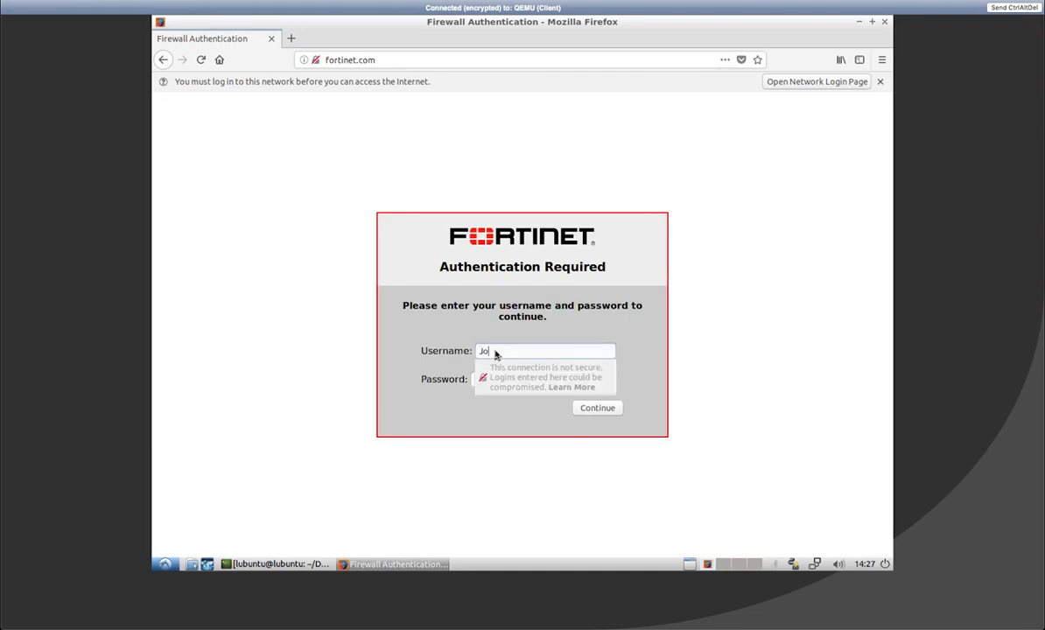
type("JohnDoe")
key("Tab")
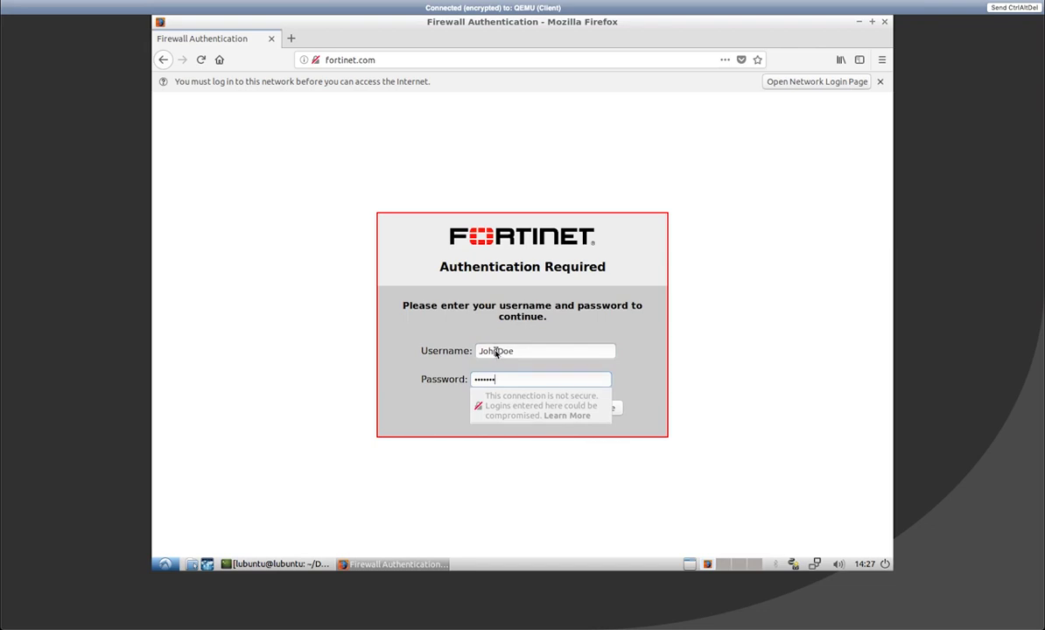
left_click(595, 408)
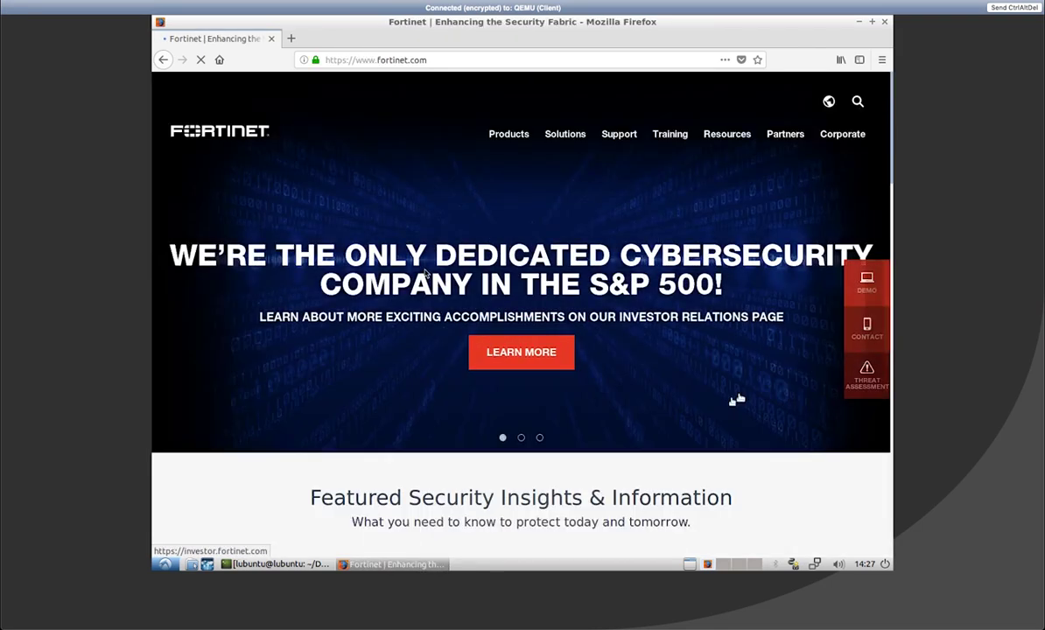
- Examine the site security details of the fortinet.com connection to see which authority verified its certificate
left_click(316, 62)
left_click(539, 96)
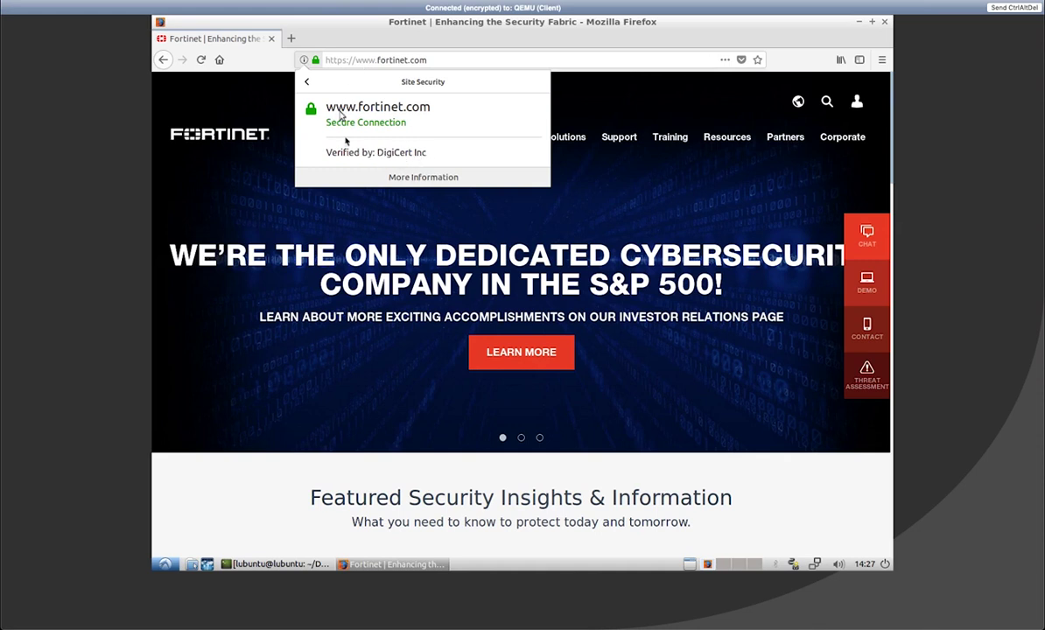
left_click(314, 36)
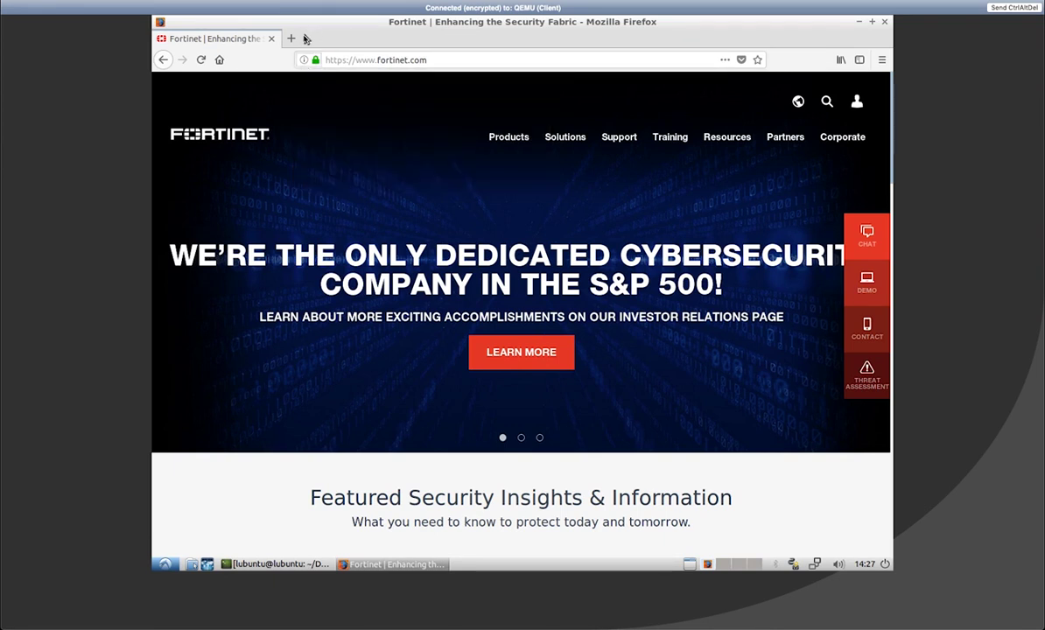
- Load ing.com in a new browser tab and examine which authority verified its certificate
left_click(293, 39)
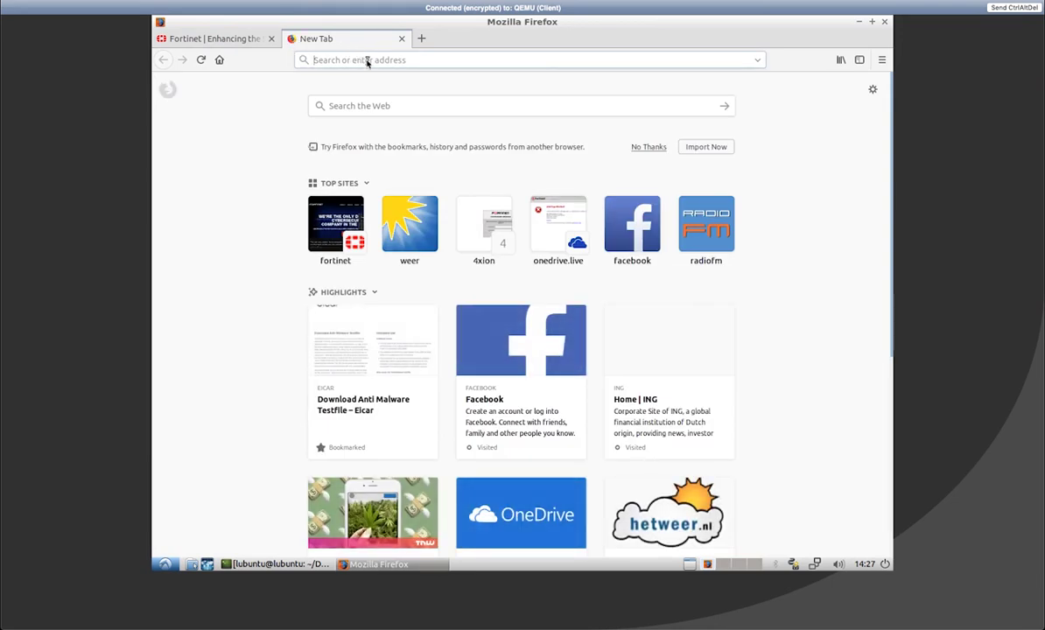
type("ing.com/")
key("Return")
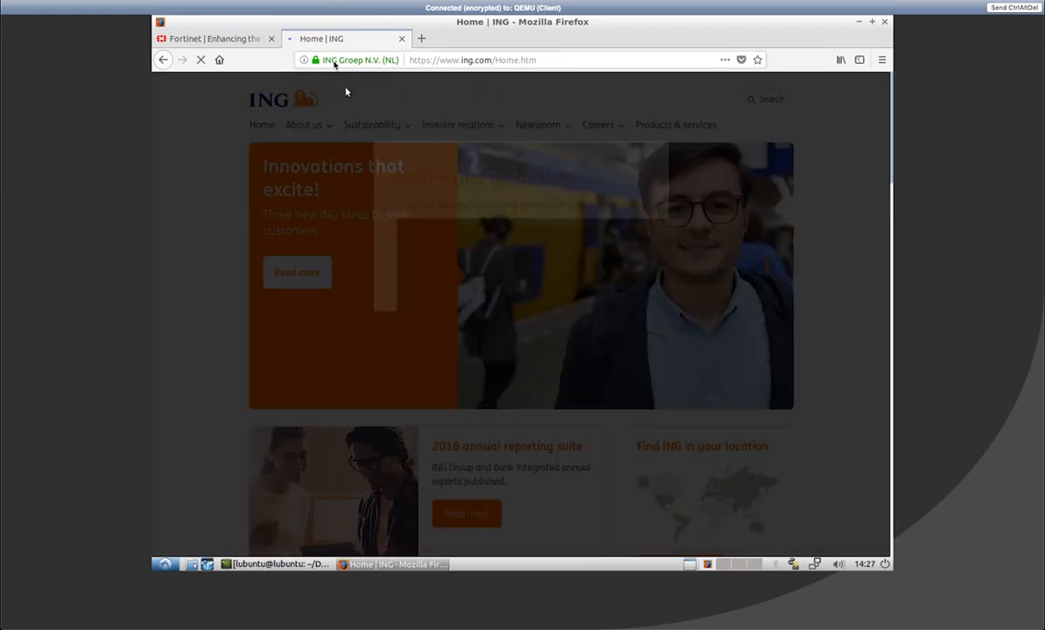
left_click(317, 60)
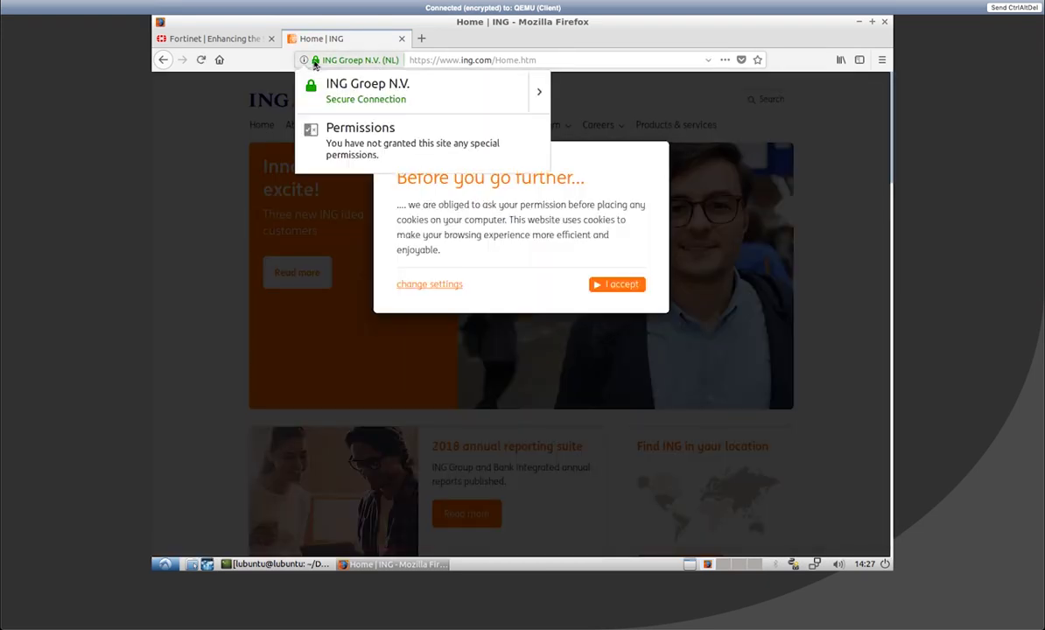
left_click(540, 92)
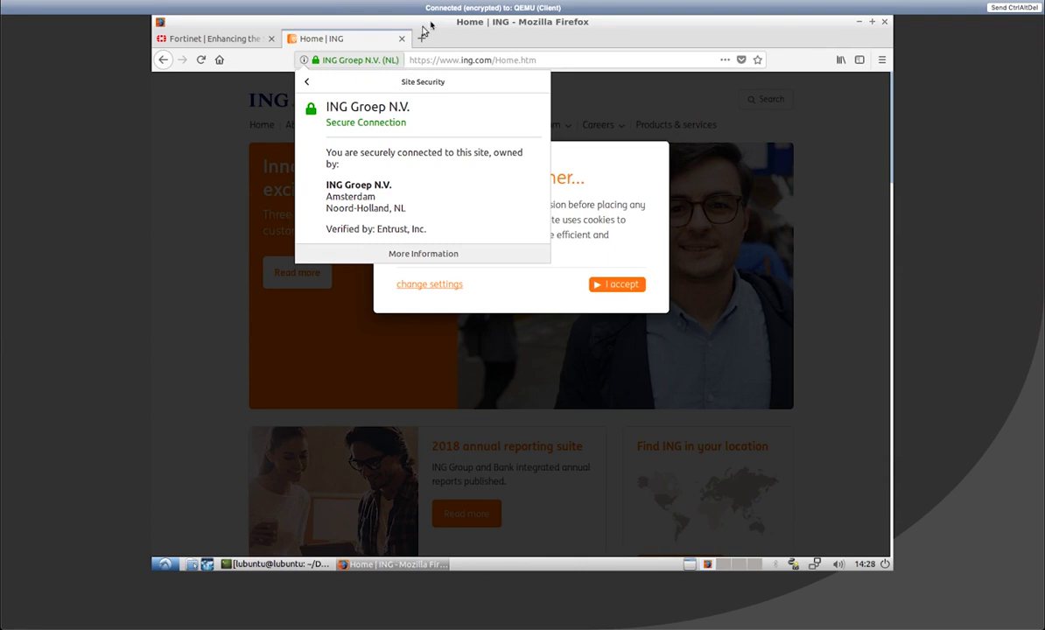
left_click(399, 30)
left_click(421, 40)
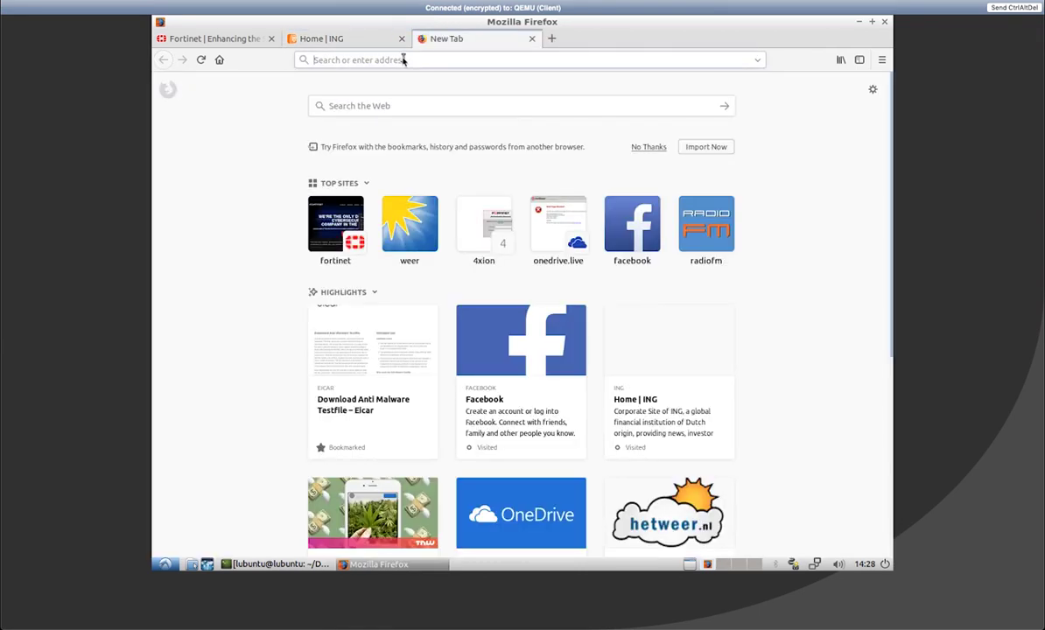
type("www.b")
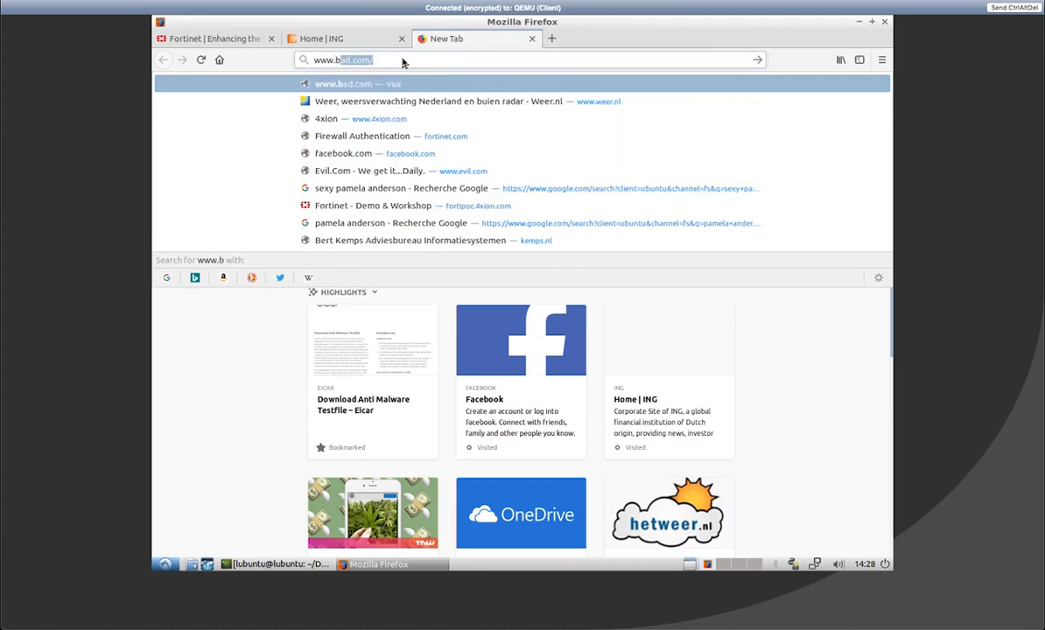
type("ad.com")
key("Return")
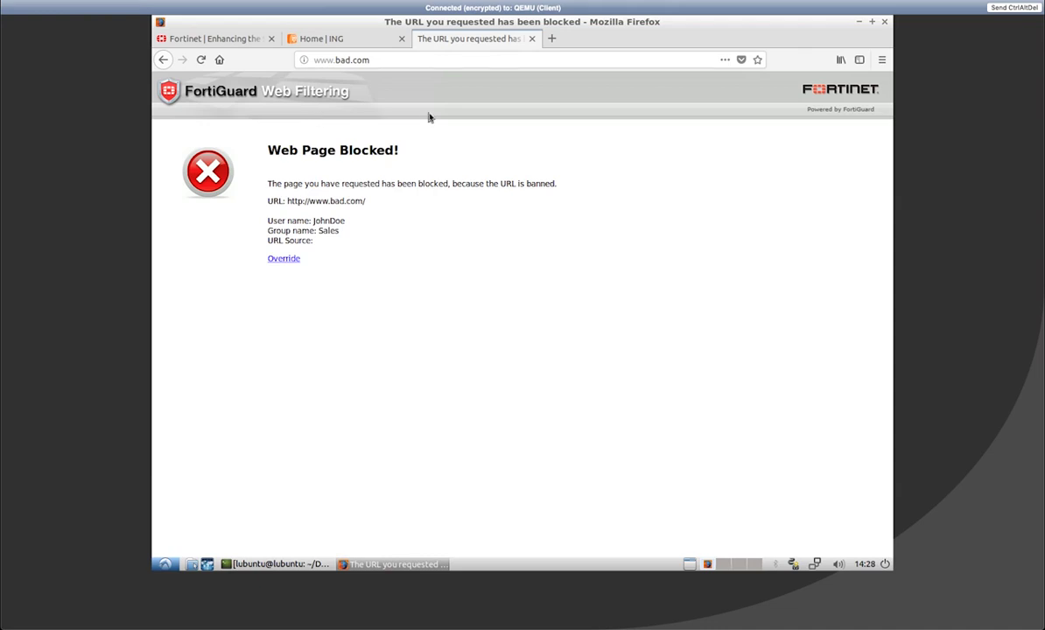
left_click(553, 40)
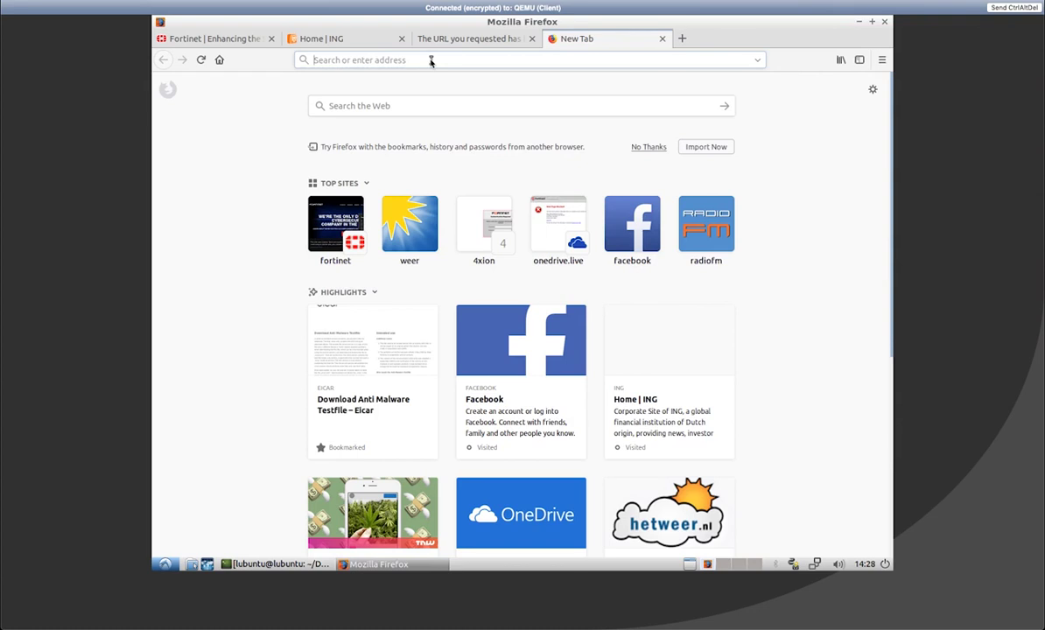
type("www.e")
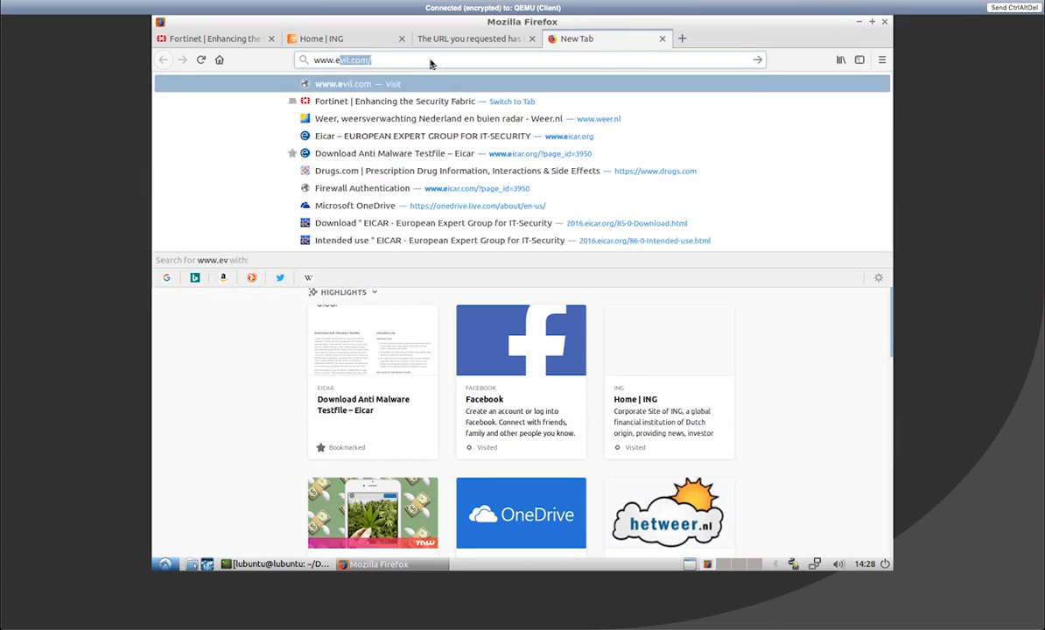
type("vil.com")
key("Return")
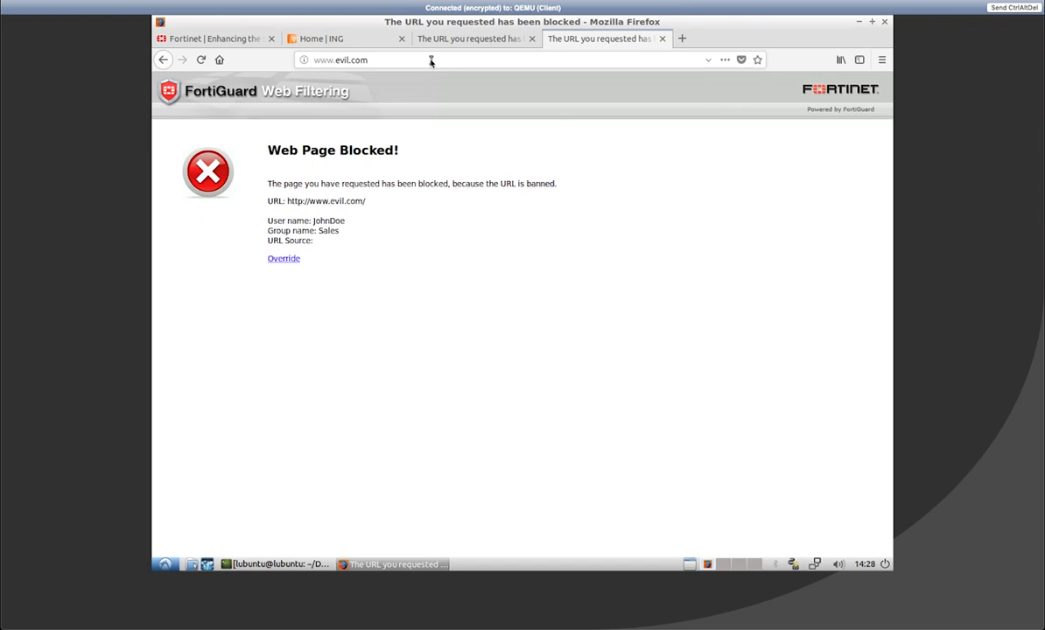
- Test the web category filter by browsing to radiofm.nl and onedrive.live.com in separate new tabs
left_click(684, 39)
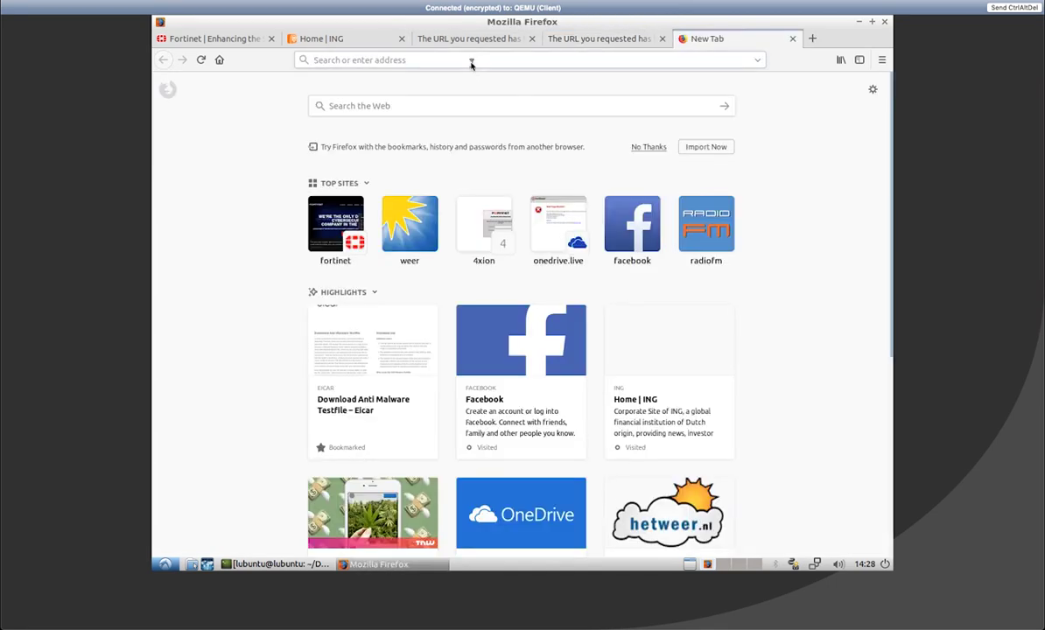
type("radiofm.nl")
key("Return")
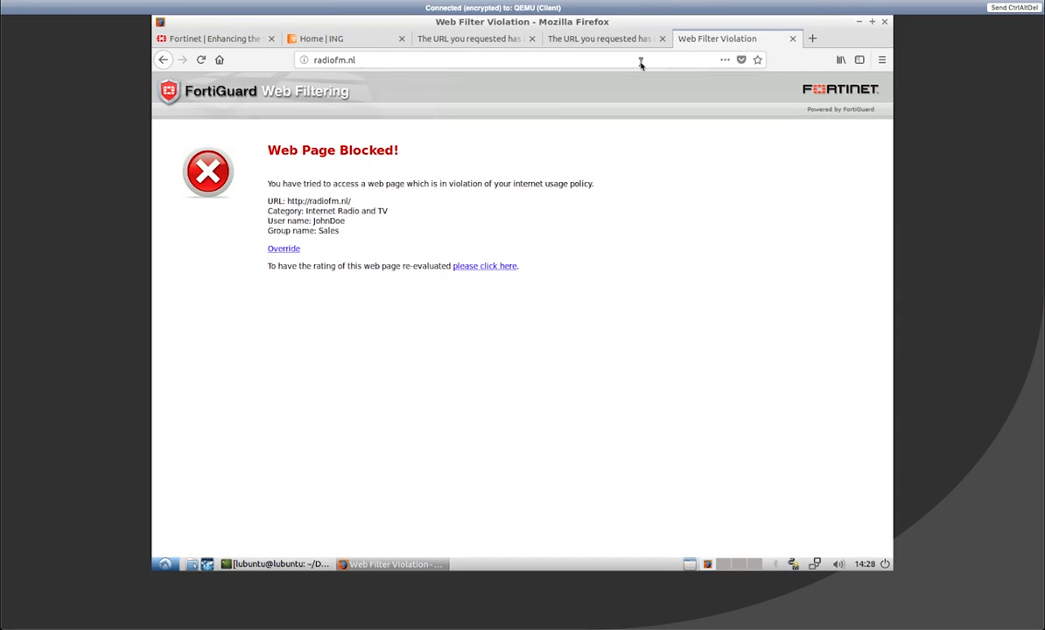
left_click(813, 38)
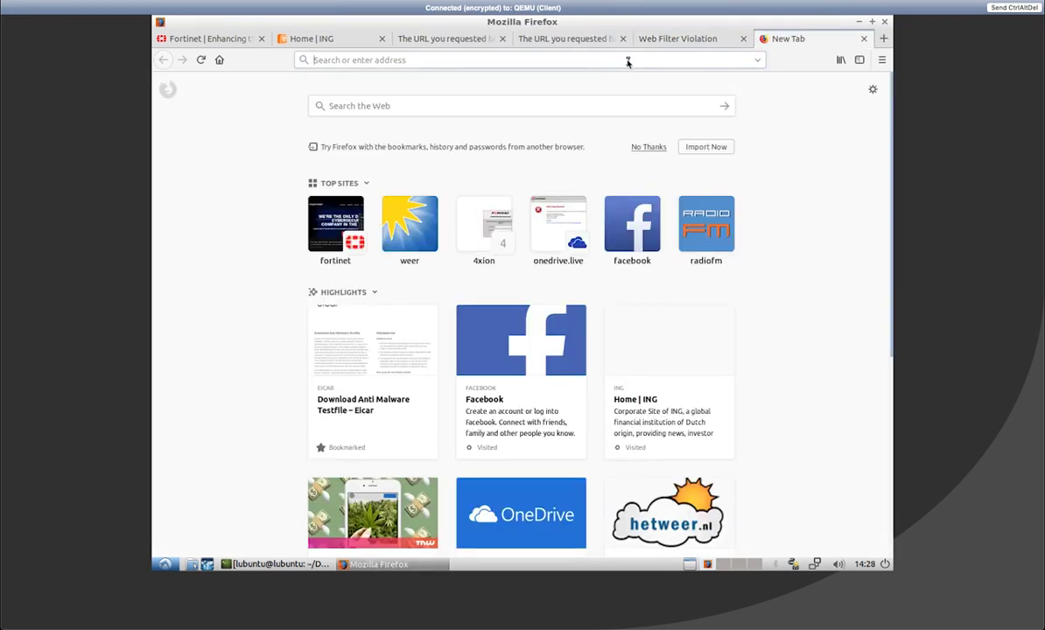
type("onde")
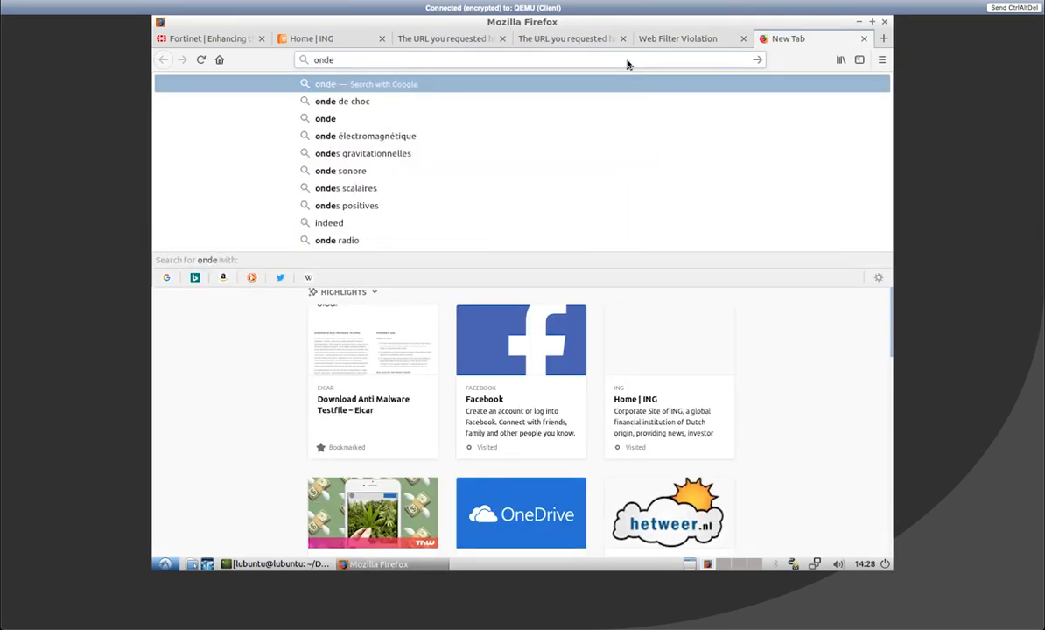
key("BackSpace")
key("BackSpace")
type("e")
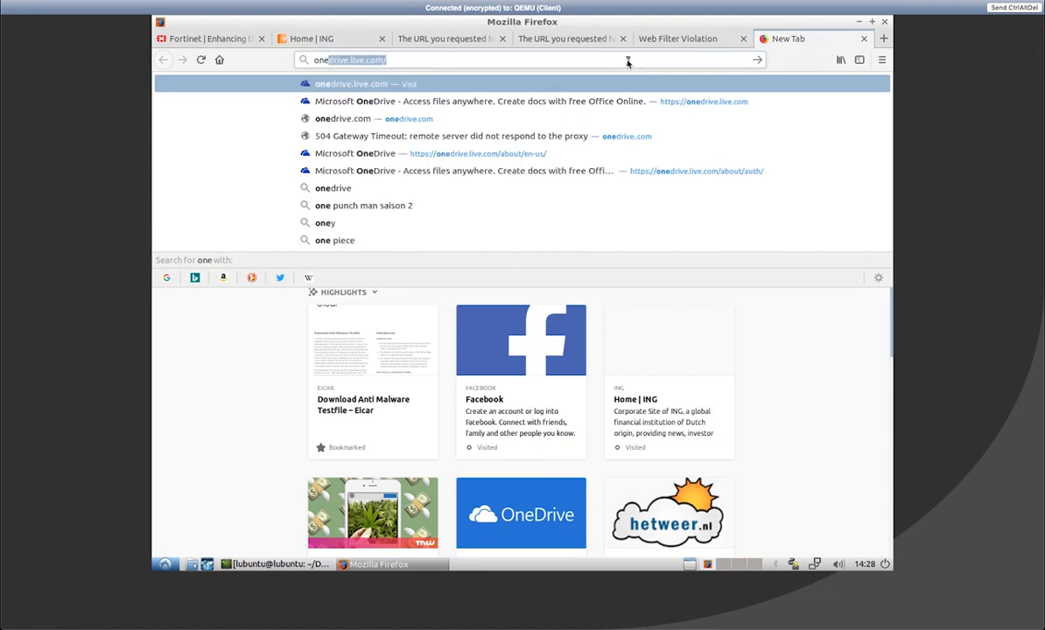
key("Return")
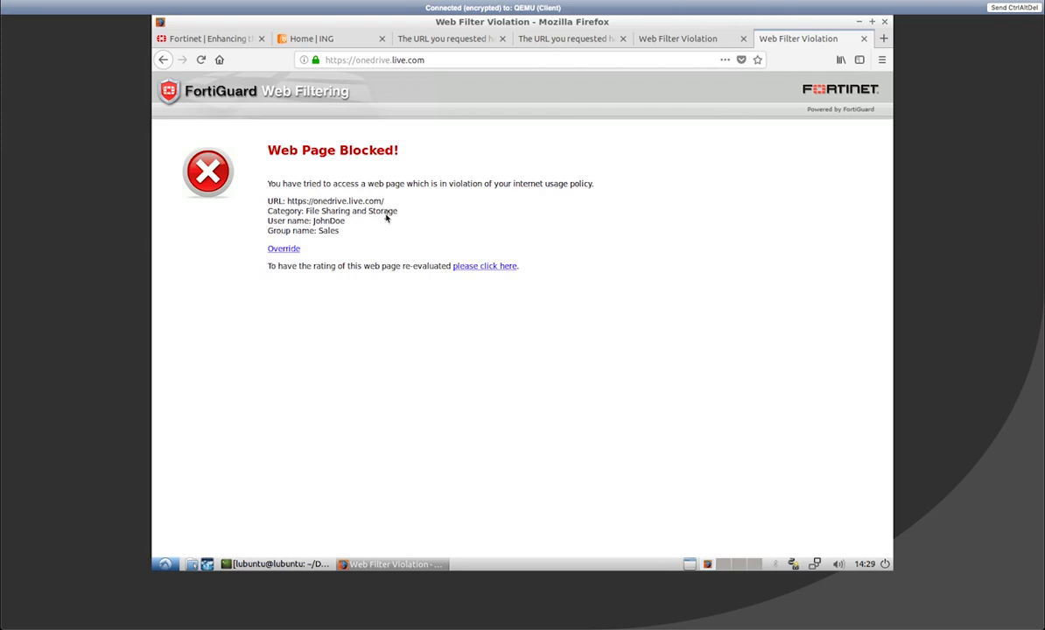
- In a new tab, open Eicar's anti-malware test file page and try to download eicar.com.txt from the SSL-enabled https area
left_click(884, 38)
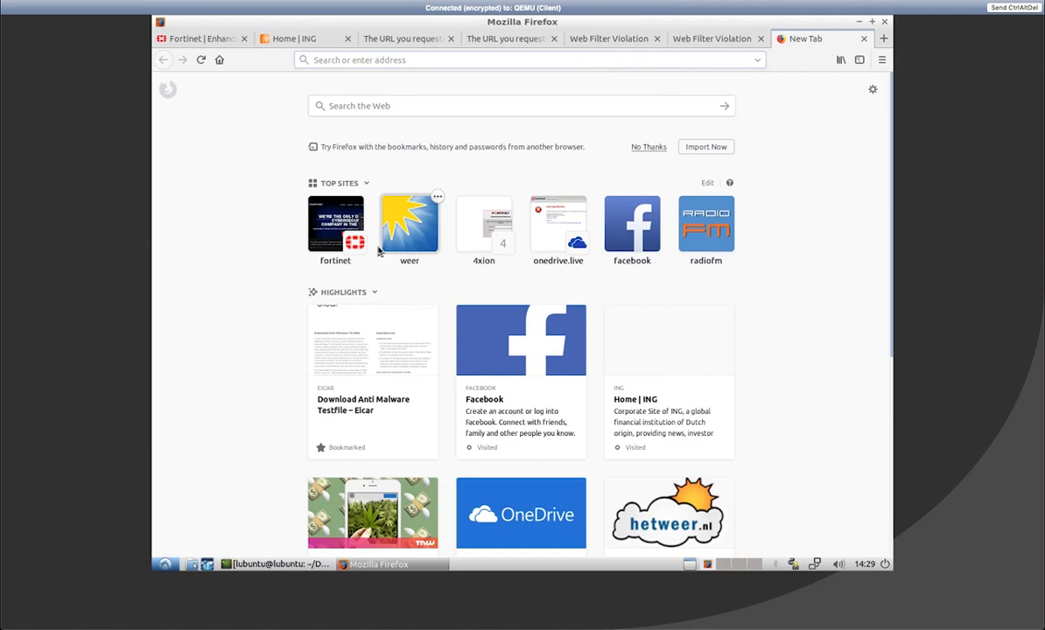
left_click(361, 357)
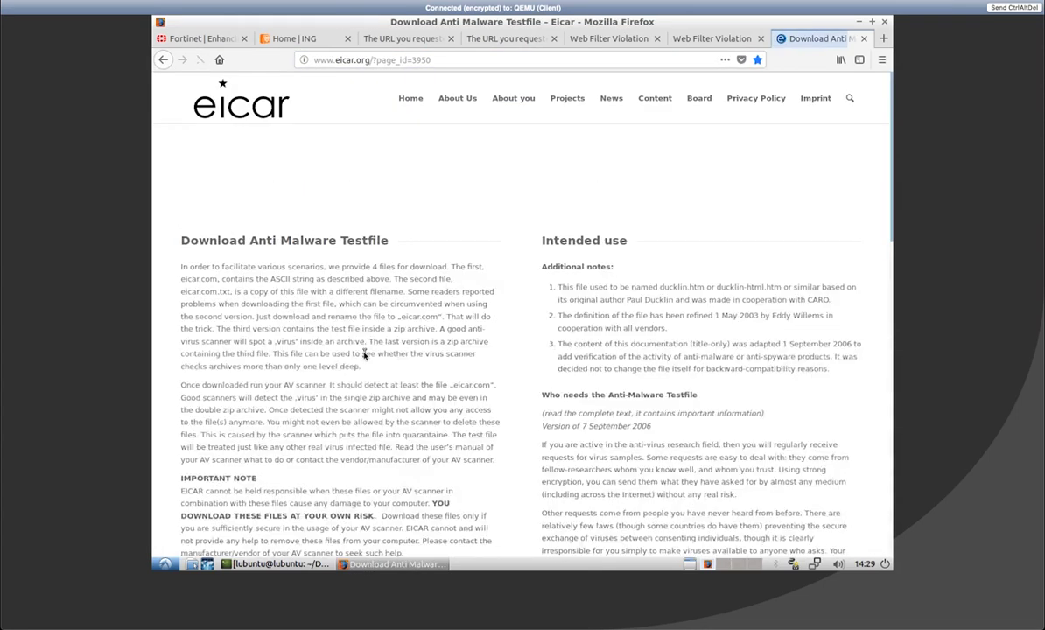
scroll(365, 355, "down", 3)
scroll(366, 354, "down", 1)
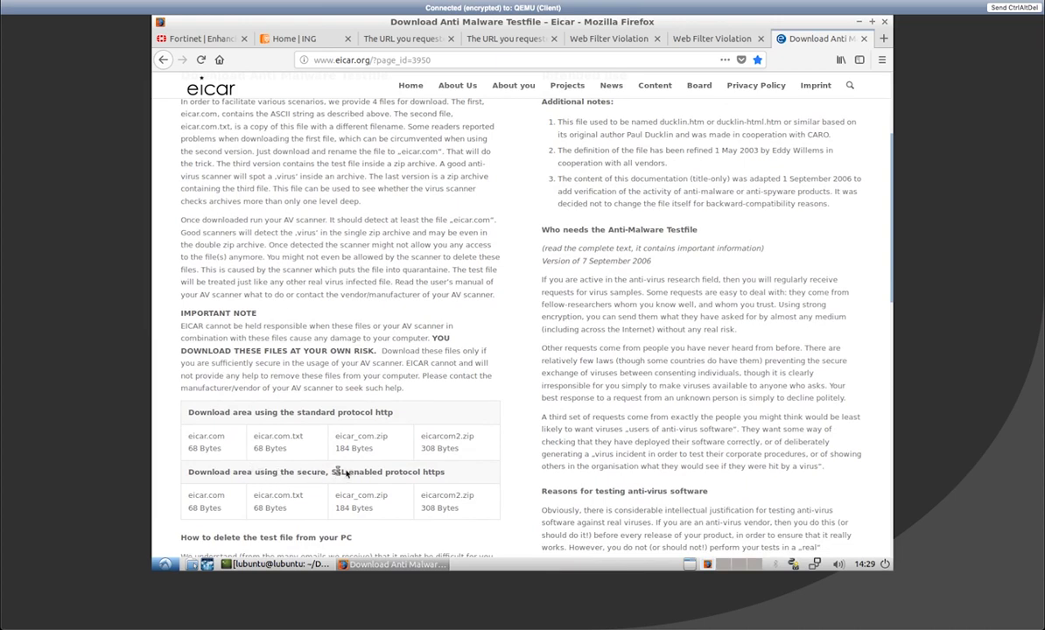
left_click(273, 500)
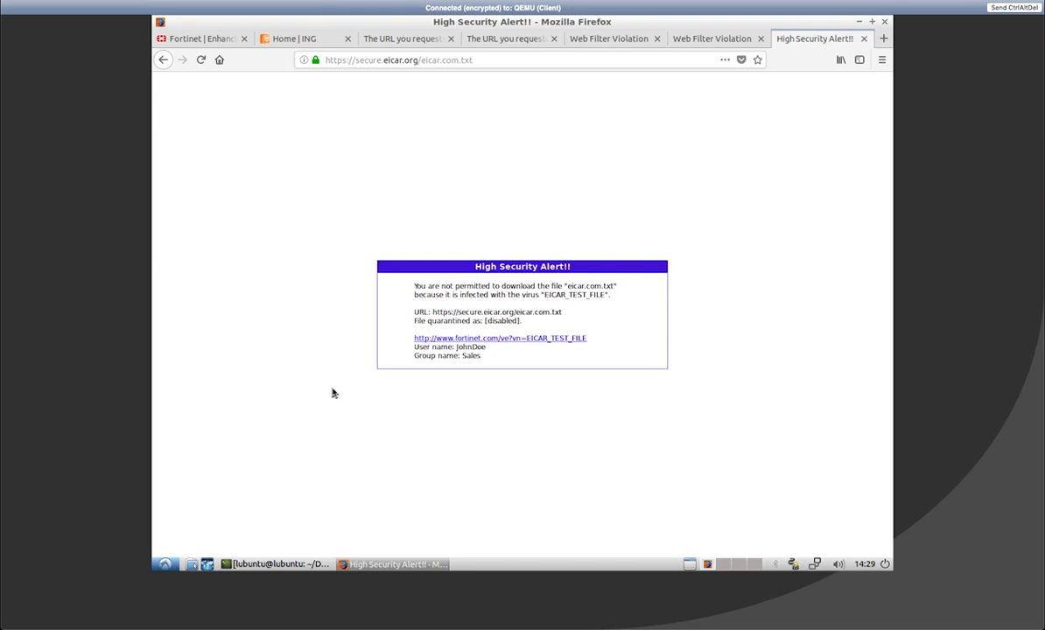
- Search Google in a new tab for "pamela anderson" and examine the image results for filtered pictures
left_click(883, 38)
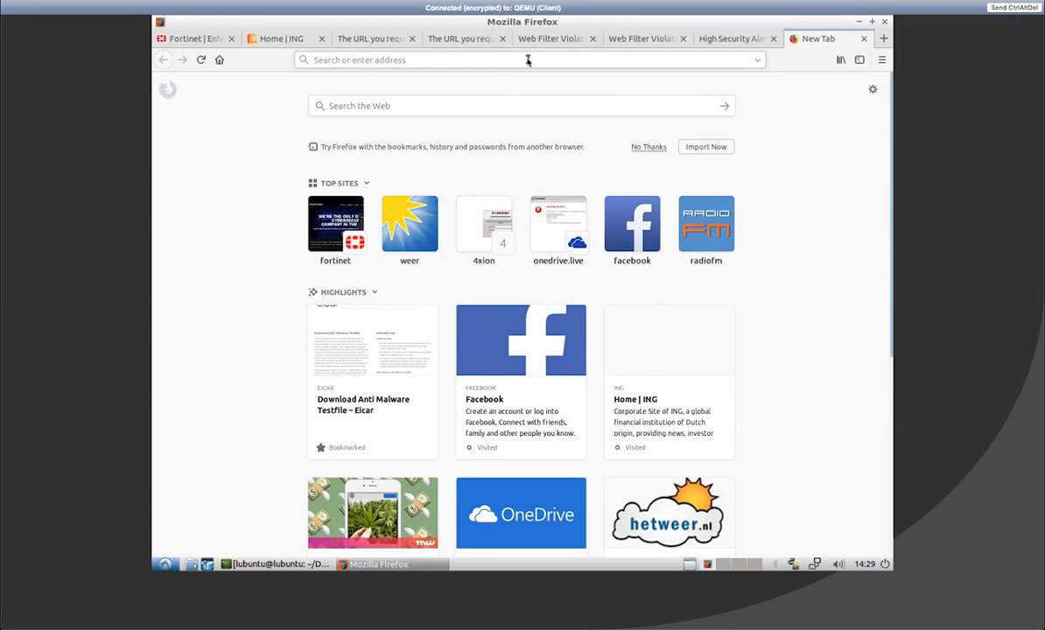
left_click(528, 60)
type("pamela")
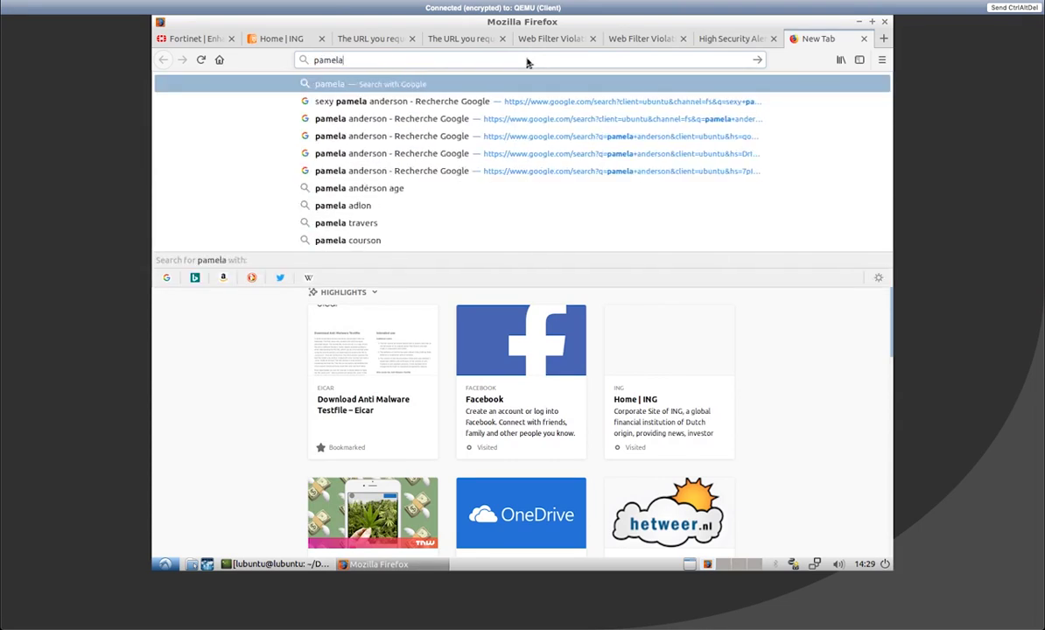
type(" anderson")
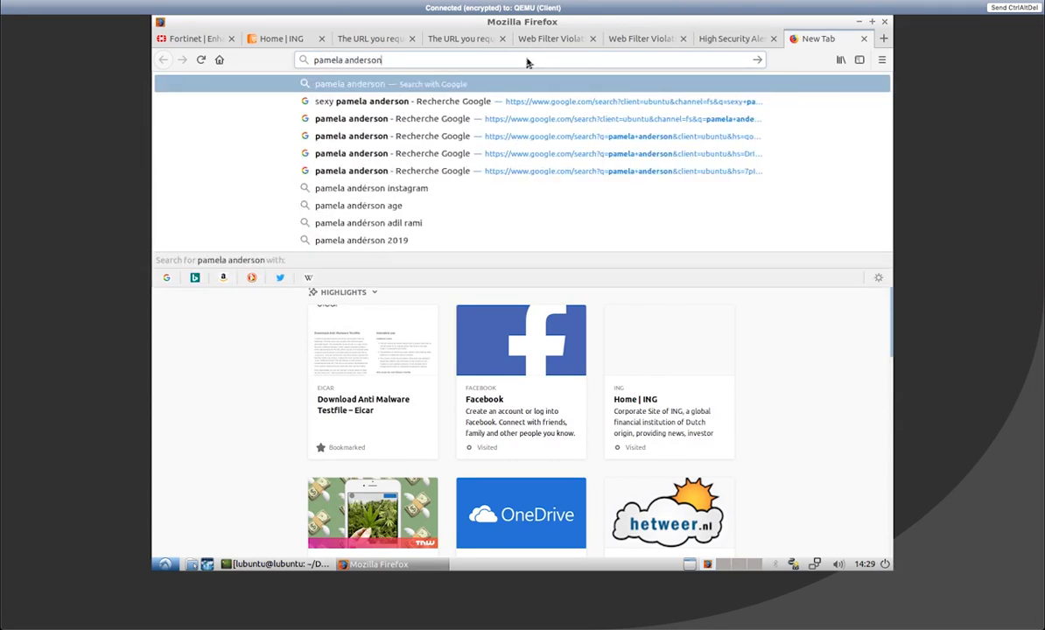
key("Return")
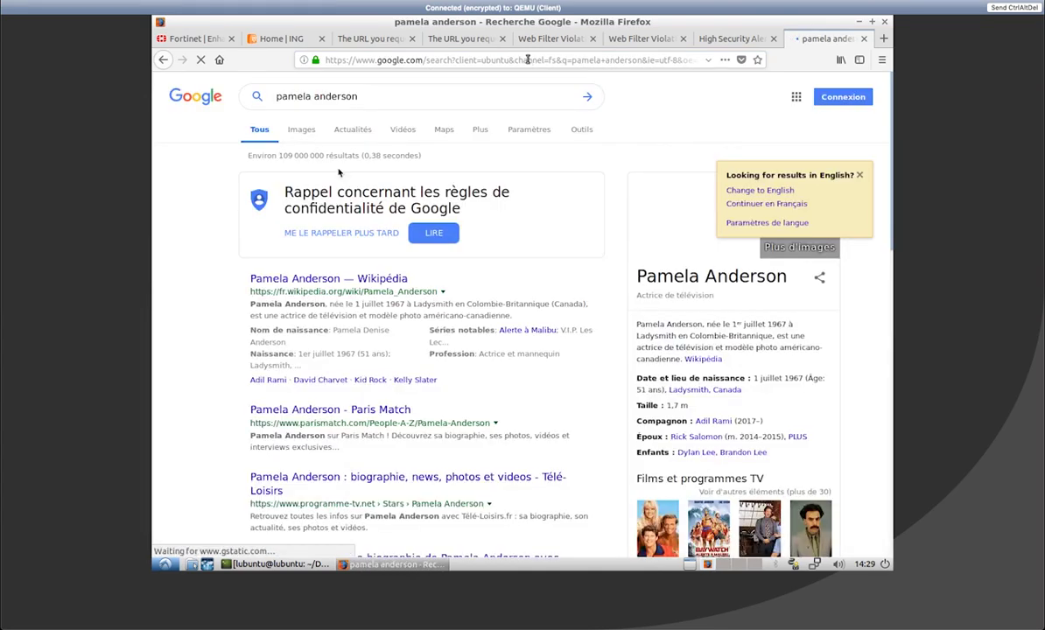
left_click(297, 130)
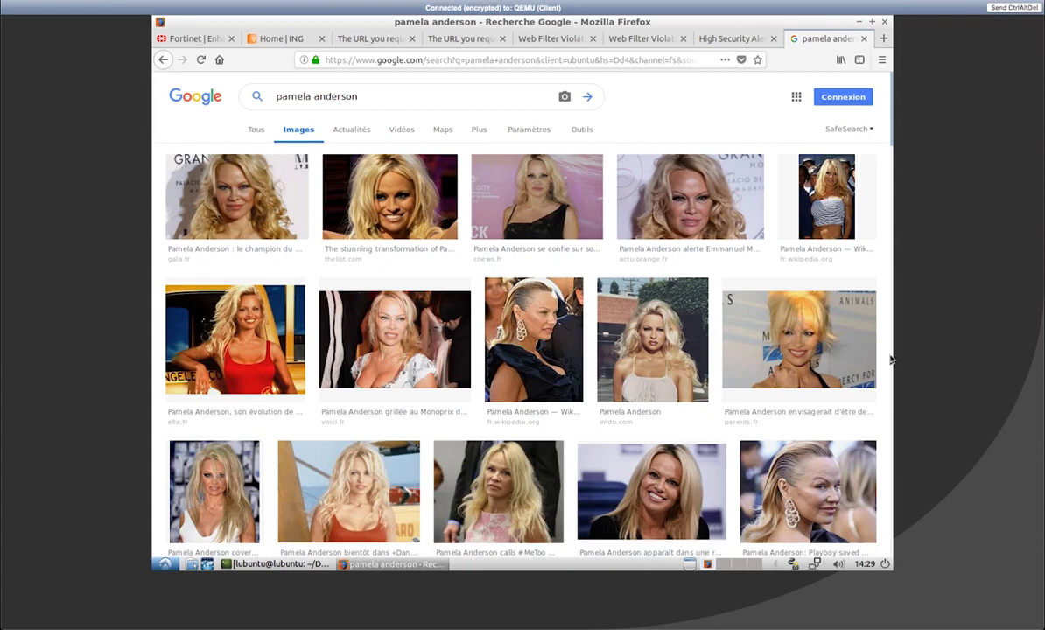
left_click(890, 359)
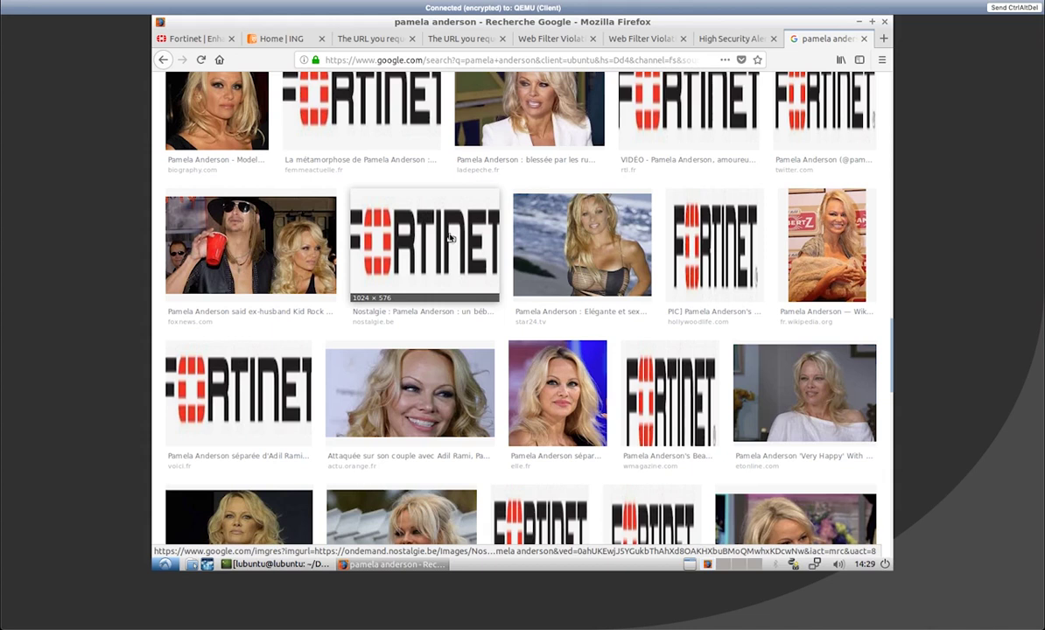
- Load facebook.com in a new browser tab
left_click(884, 38)
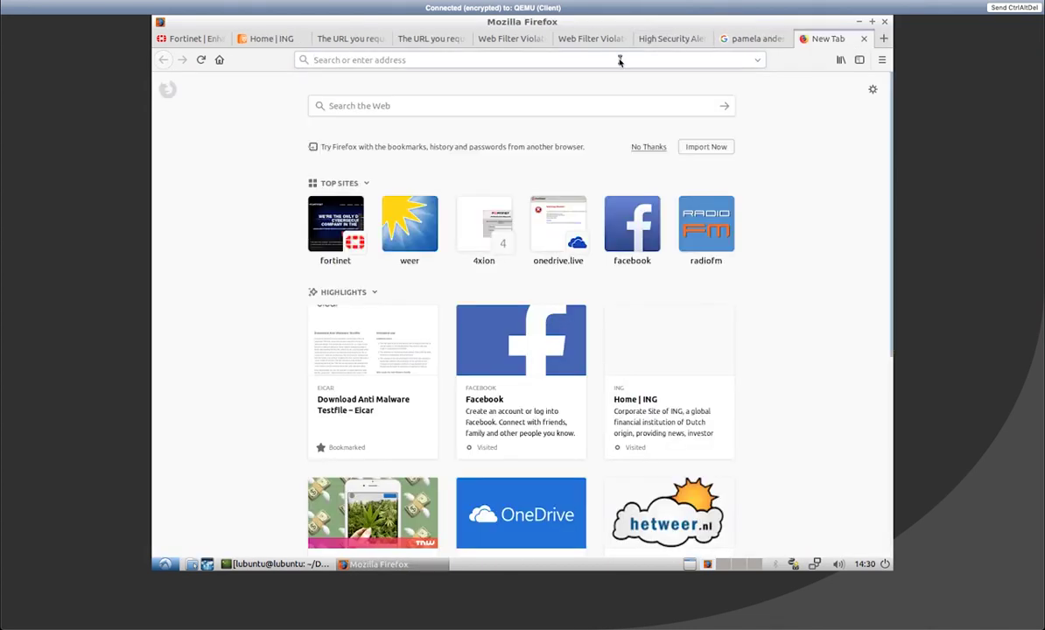
type("facebook.com")
key("Return")
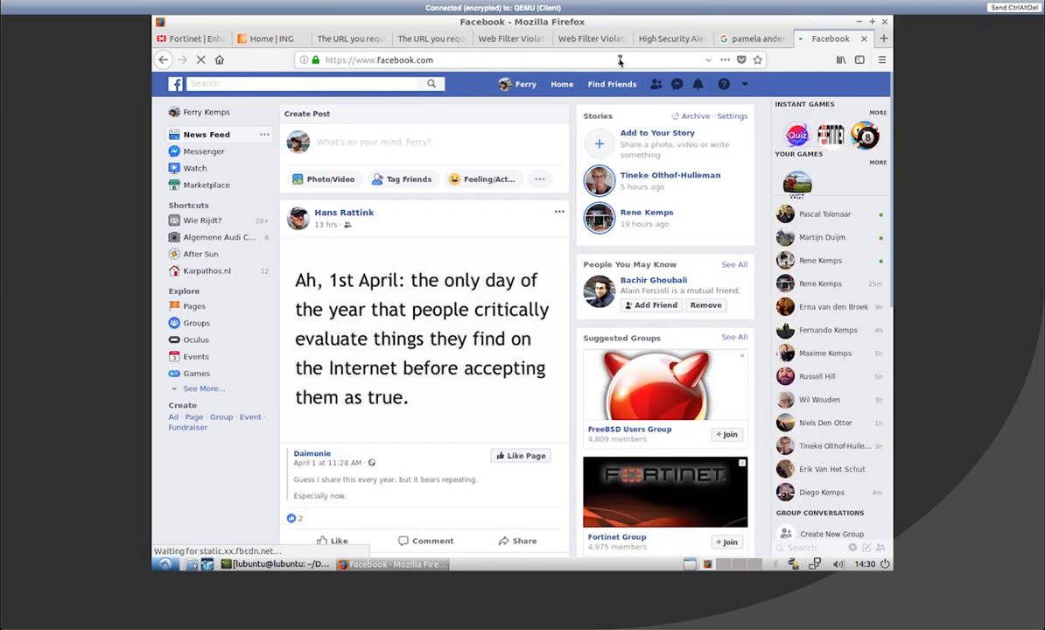
- Examine the facebook.com site security details and its full certificate to see the issuer, and close both windows
left_click(316, 62)
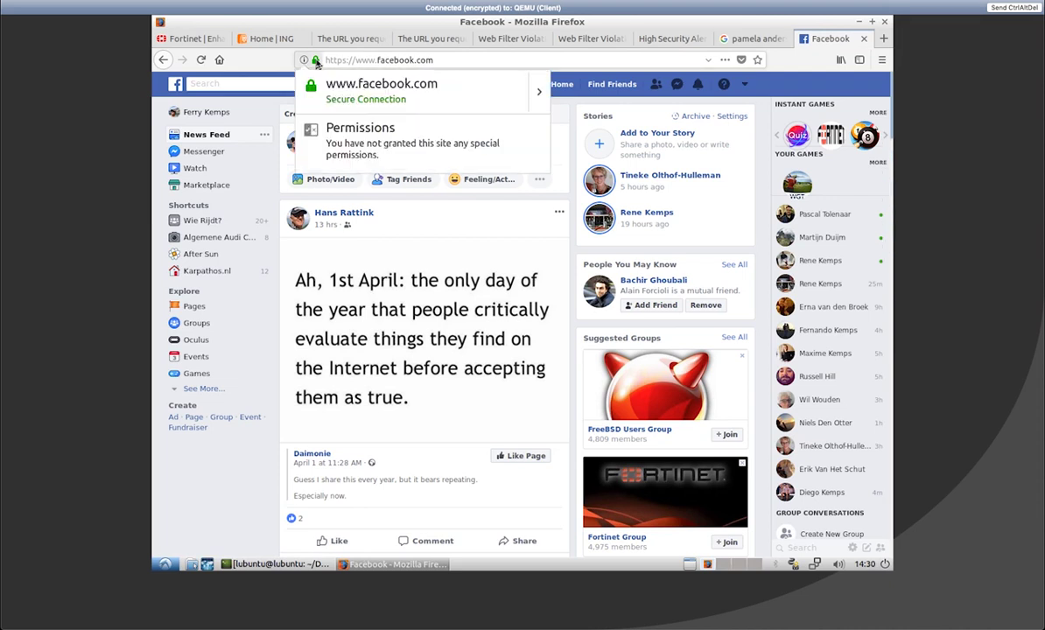
left_click(540, 94)
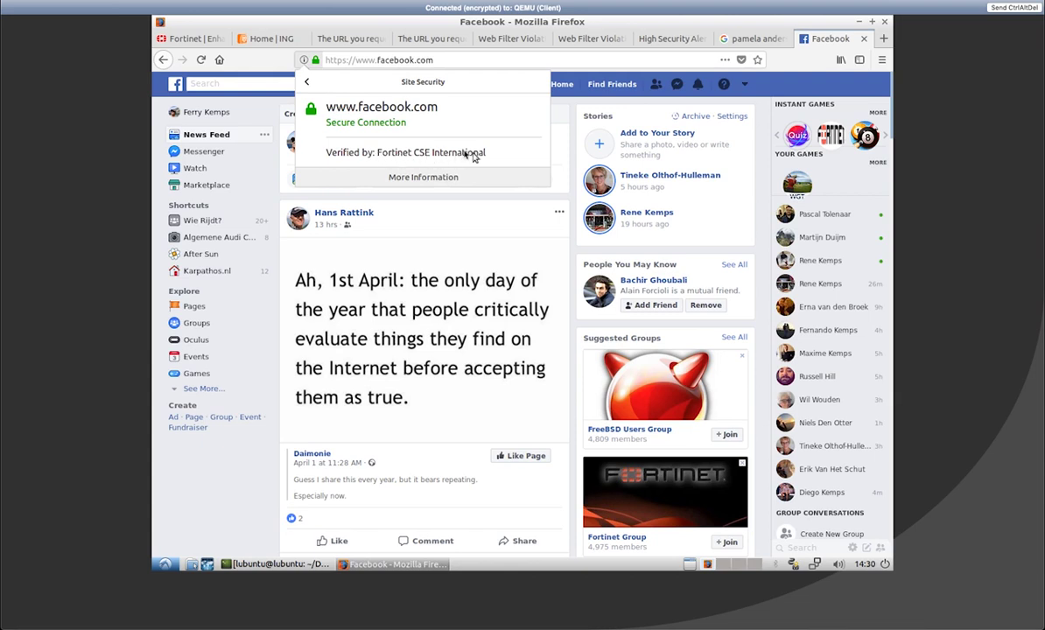
left_click(415, 176)
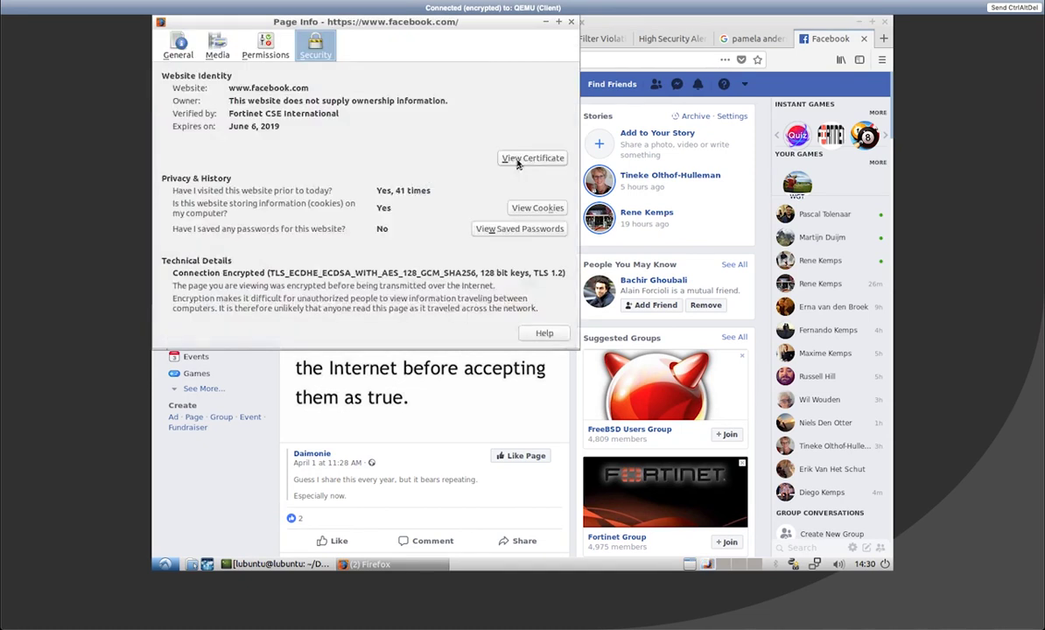
left_click(526, 160)
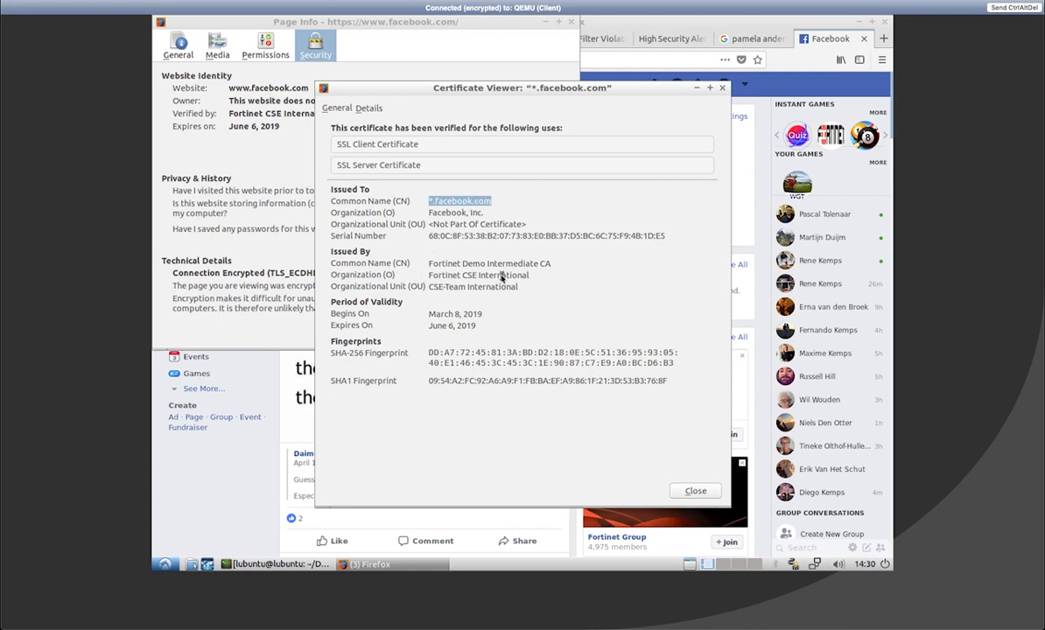
left_click(695, 491)
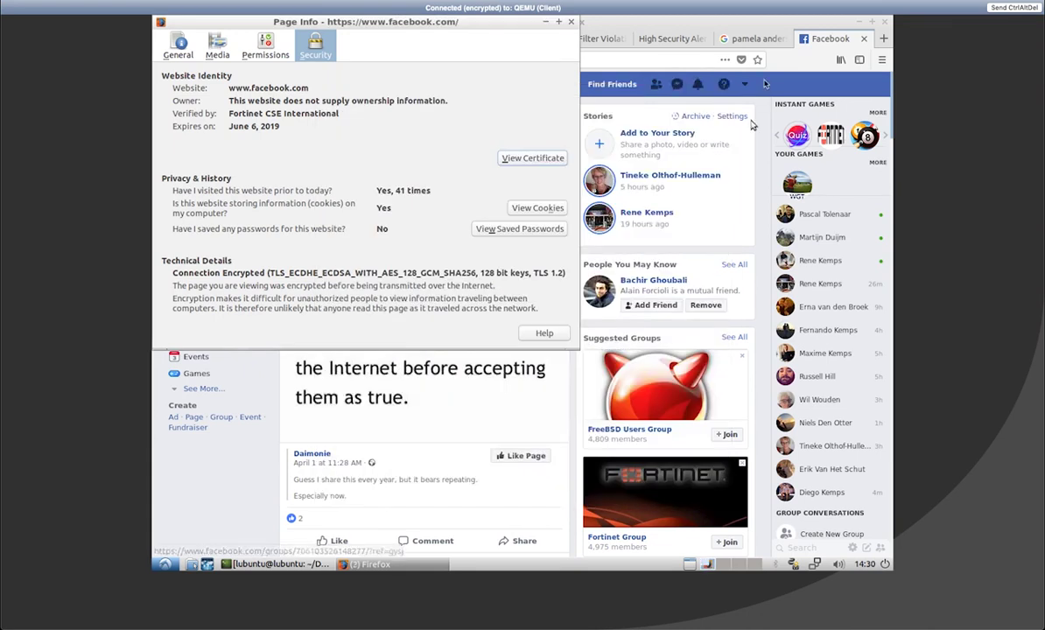
left_click(571, 21)
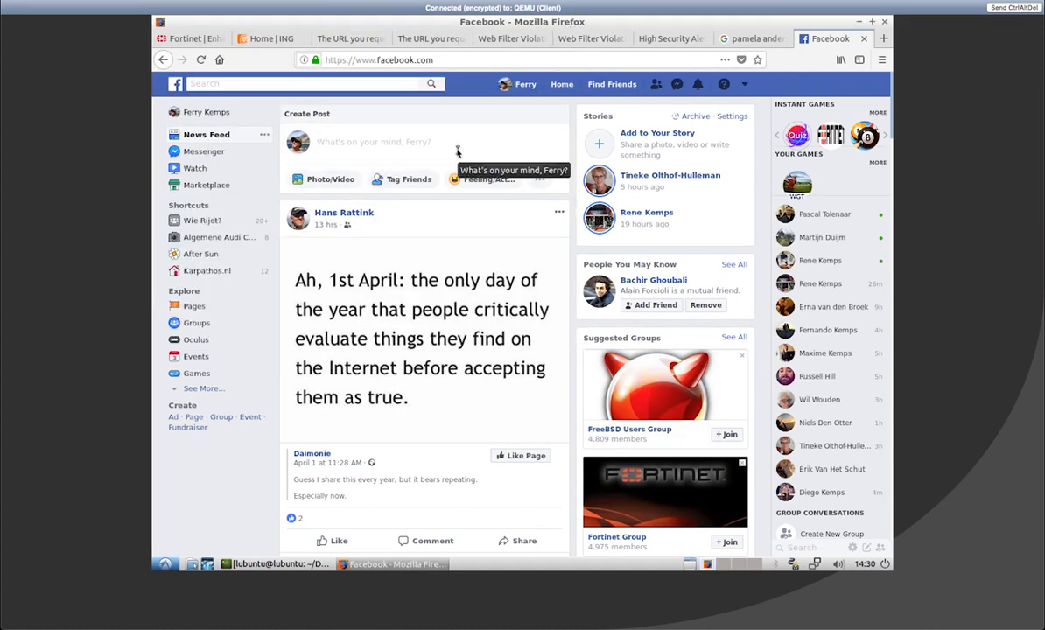
- Try to share a Facebook news feed post reading "I don't like the competition"
left_click(398, 143)
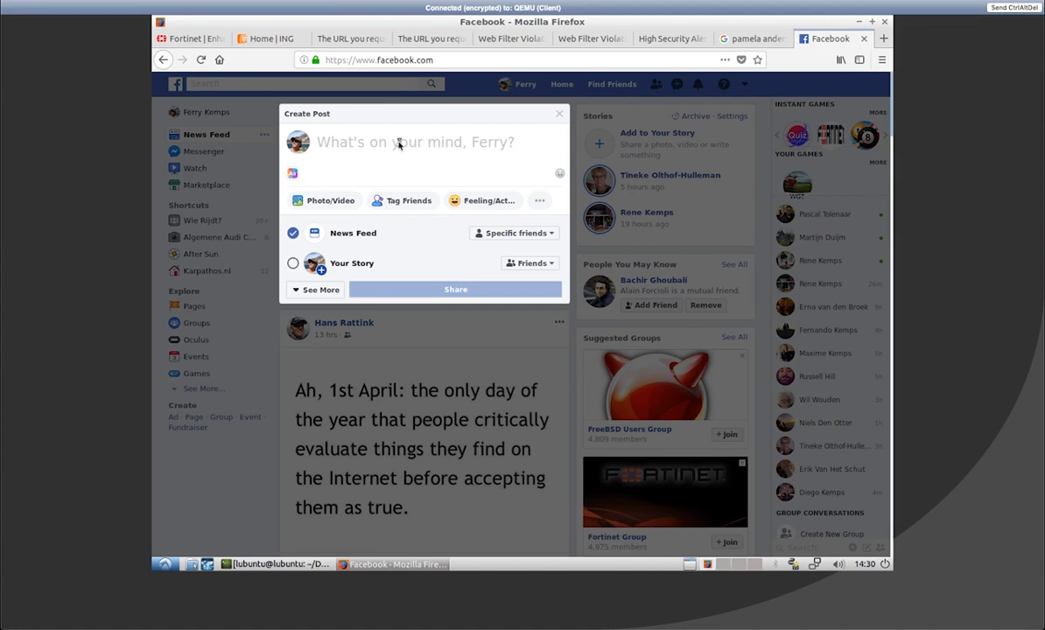
type("I don")
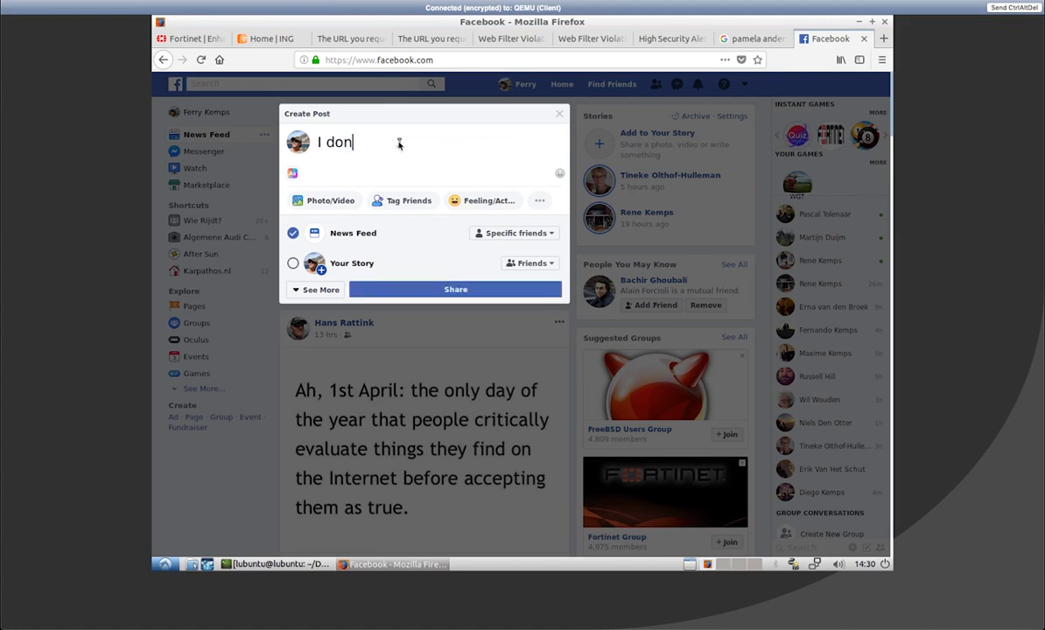
type("'t like the competion")
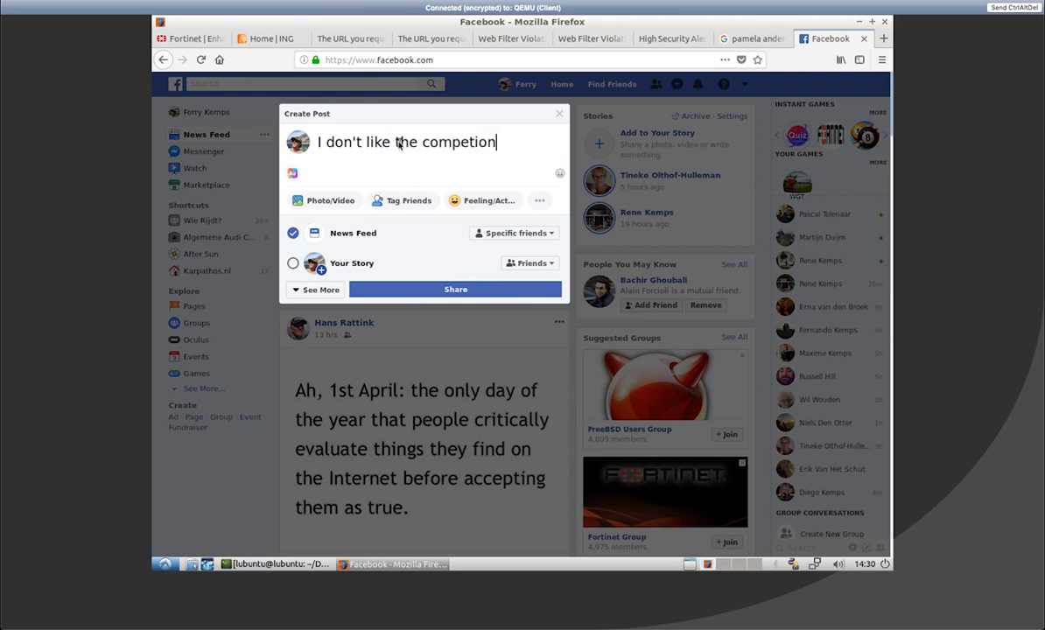
key("BackSpace")
key("BackSpace")
key("BackSpace")
type("ition")
left_click(455, 289)
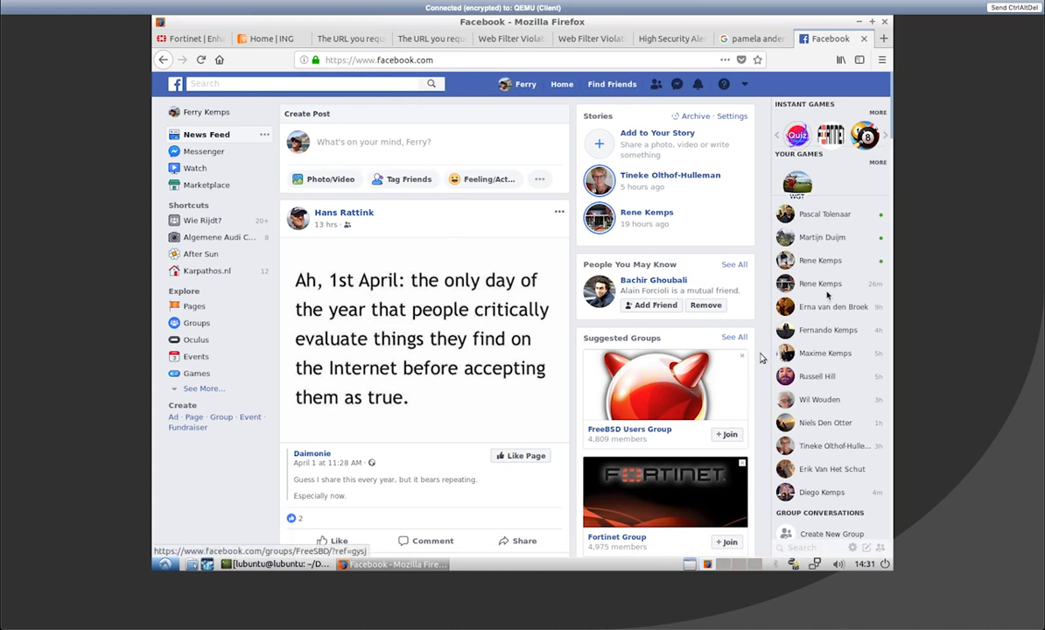
- Try to draft a short Facebook chat greeting to a contact, and close the chat without sending it
left_click(812, 308)
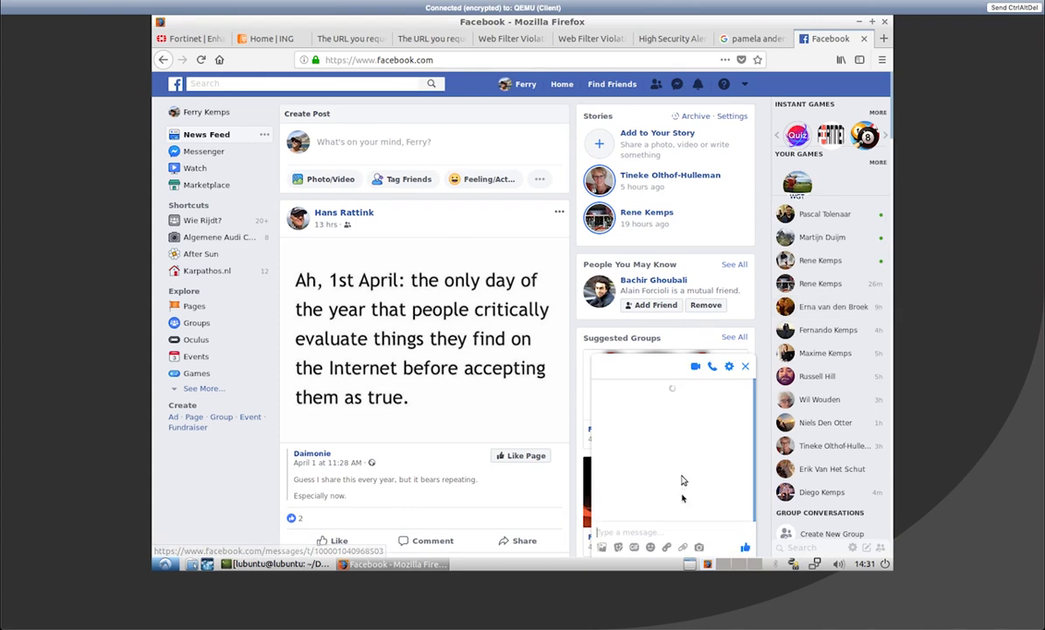
type("Hello erna")
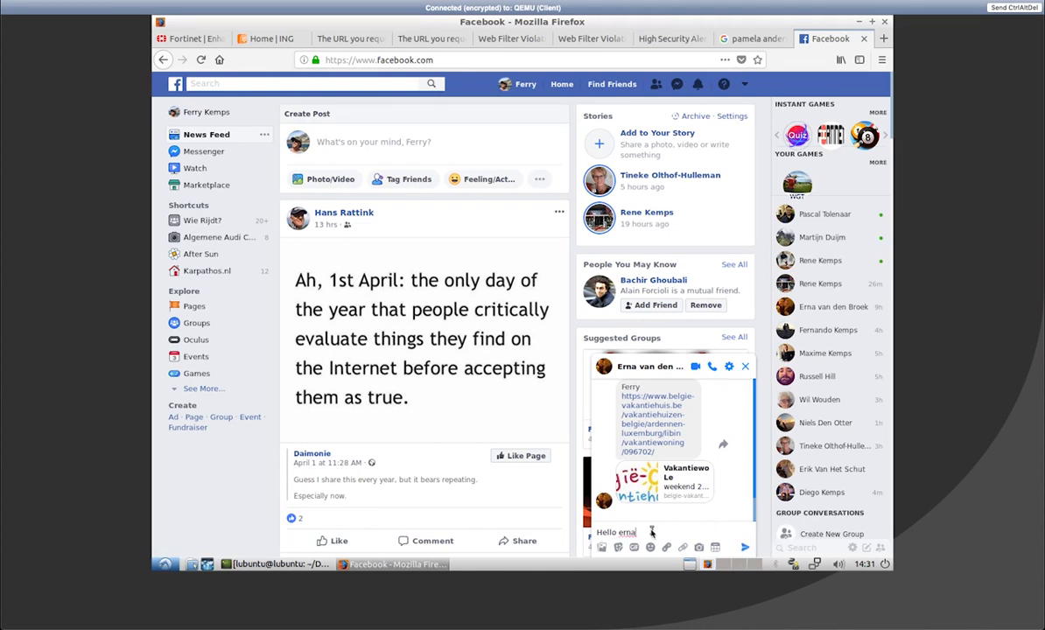
left_click(745, 369)
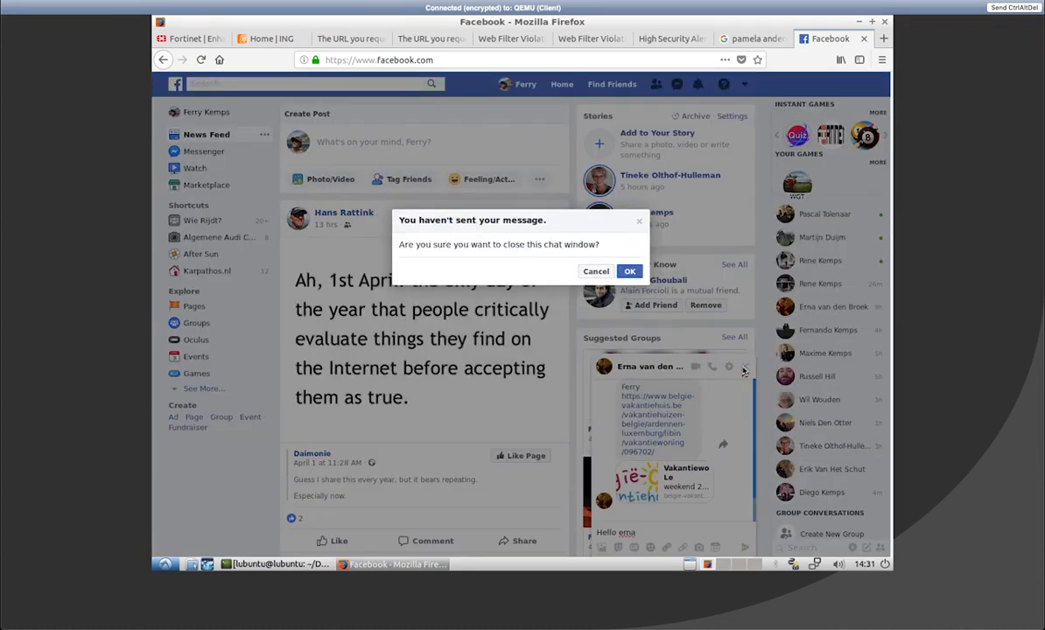
left_click(630, 272)
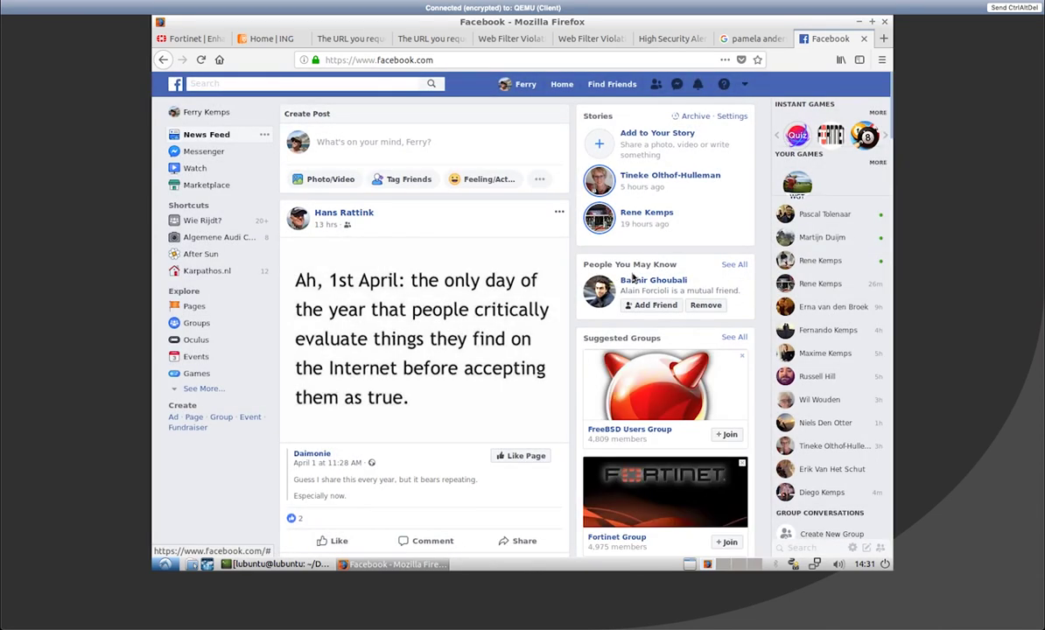
- Close the client browser with all of its open tabs, leaving the Facebook page
left_click(884, 24)
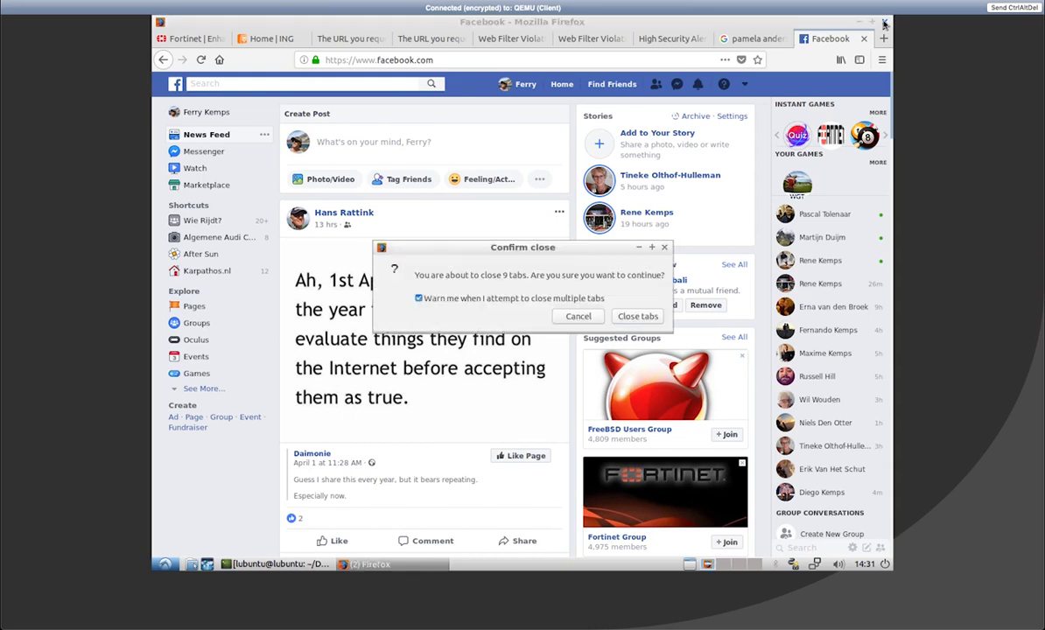
left_click(594, 304)
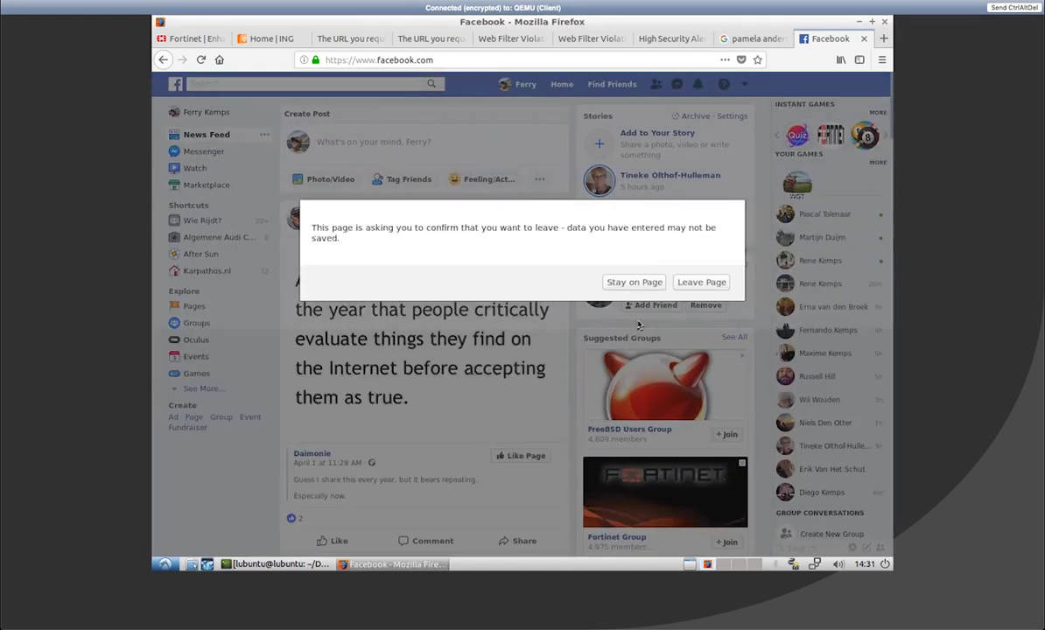
left_click(690, 282)
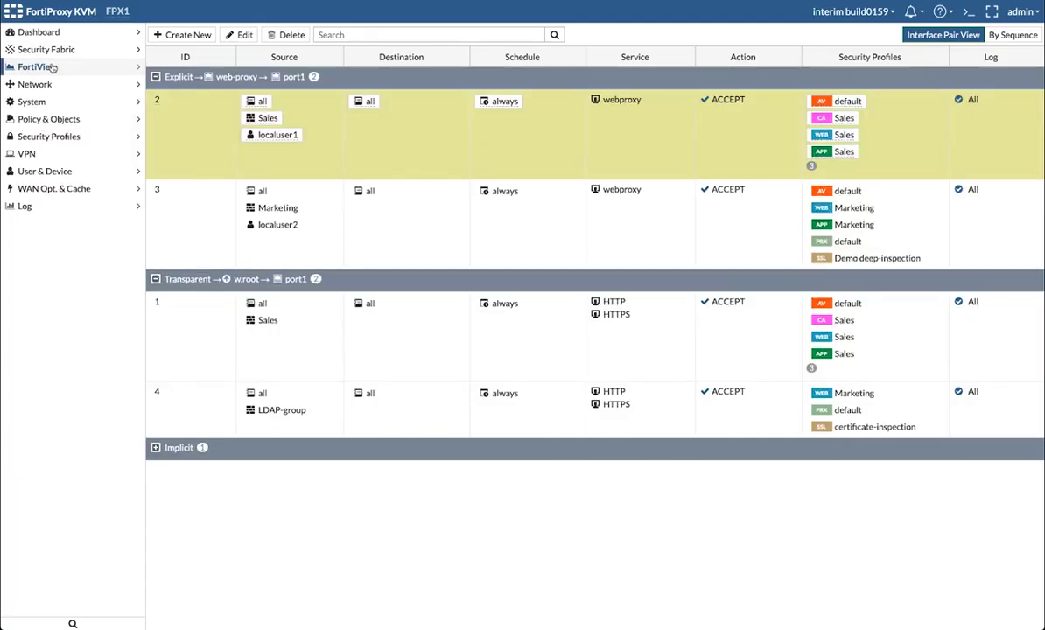
- Switch to FortiProxy and deauthenticate the logged-in Sales user from FortiView's user monitor
left_click(51, 66)
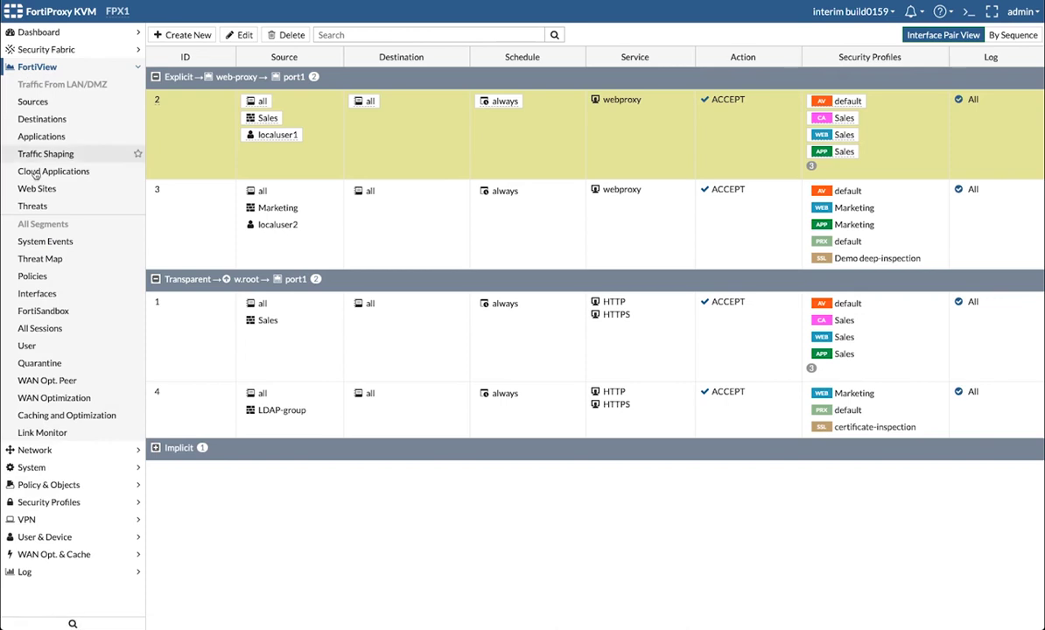
left_click(27, 346)
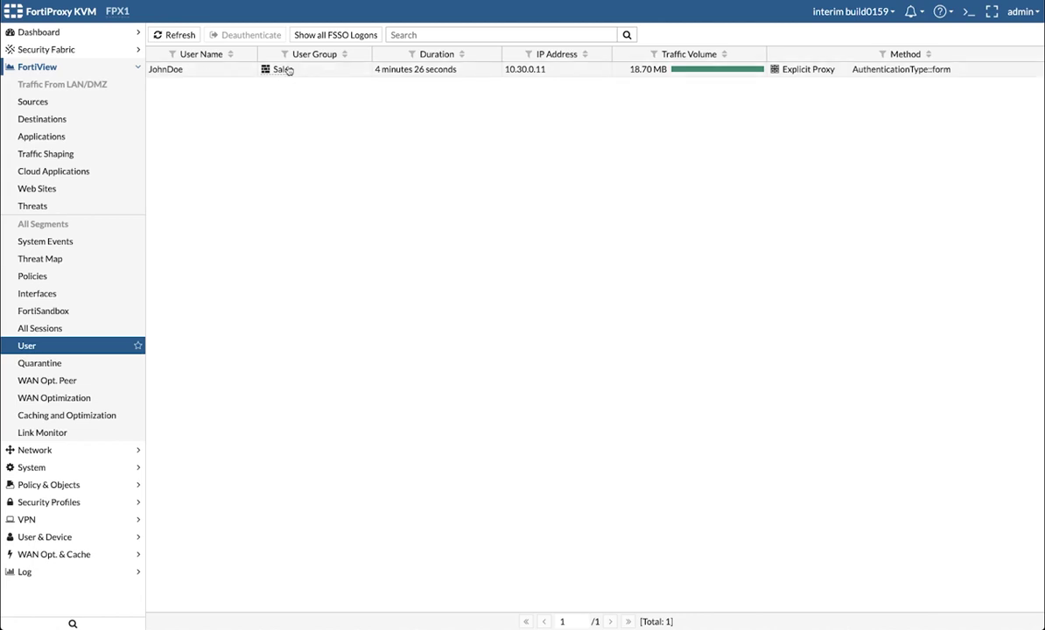
mouse_move(275, 73)
right_click(220, 72)
left_click(267, 78)
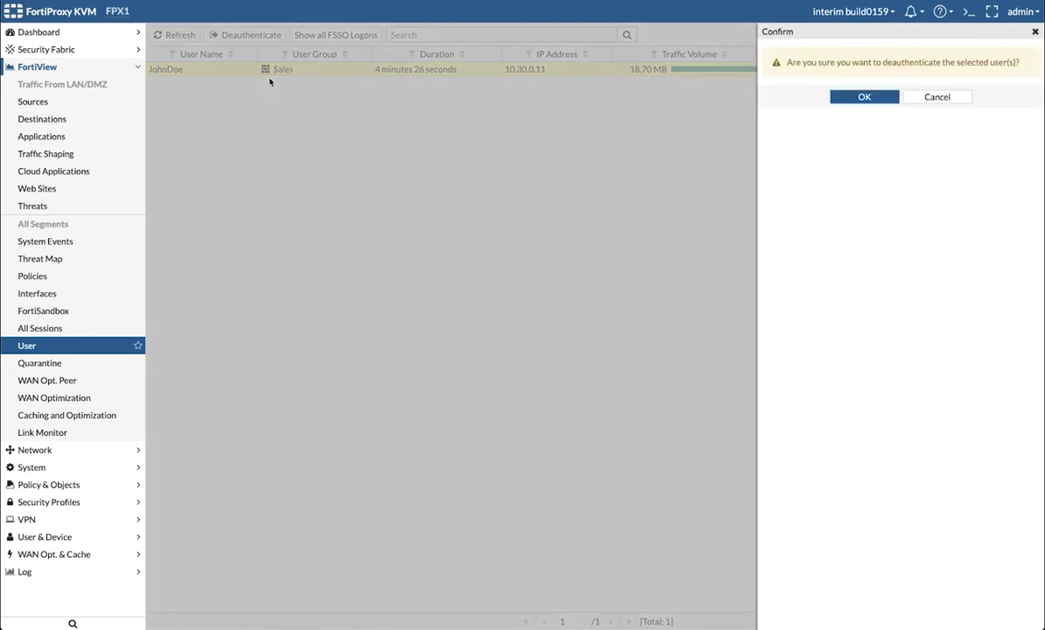
left_click(865, 98)
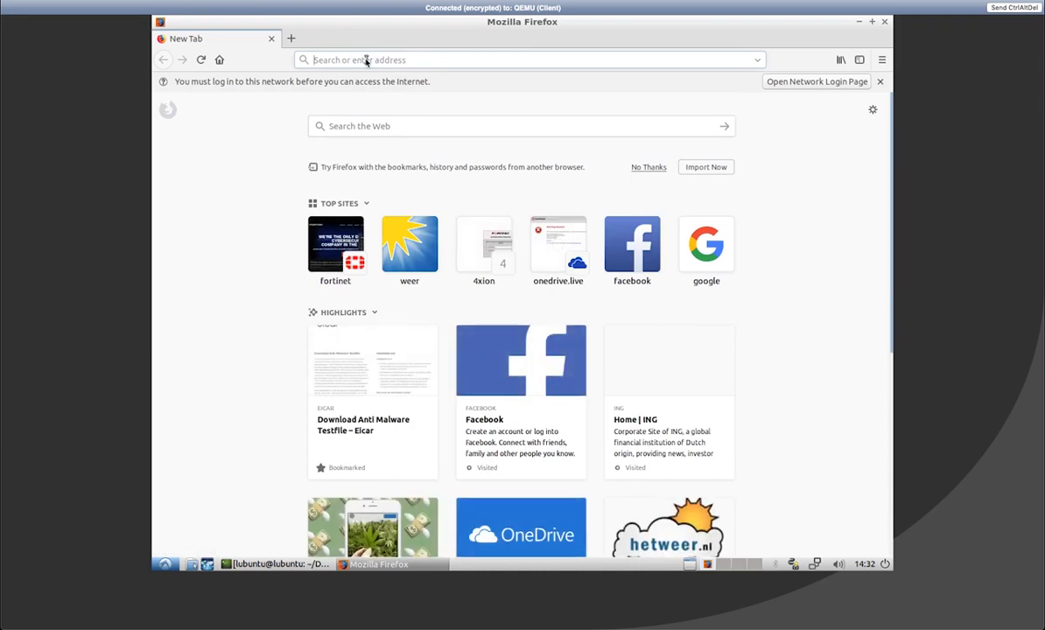
- Switch to the client's Firefox browser and load fortinet.com
type("fac")
key("BackSpace")
key("BackSpace")
key("BackSpace")
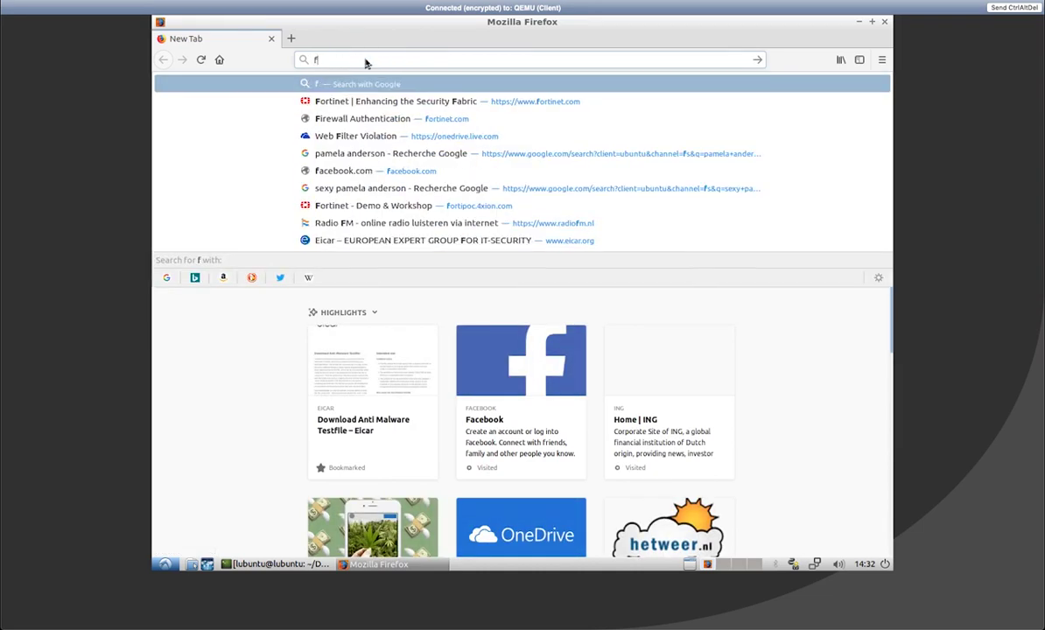
type("ortinet.com")
key("Return")
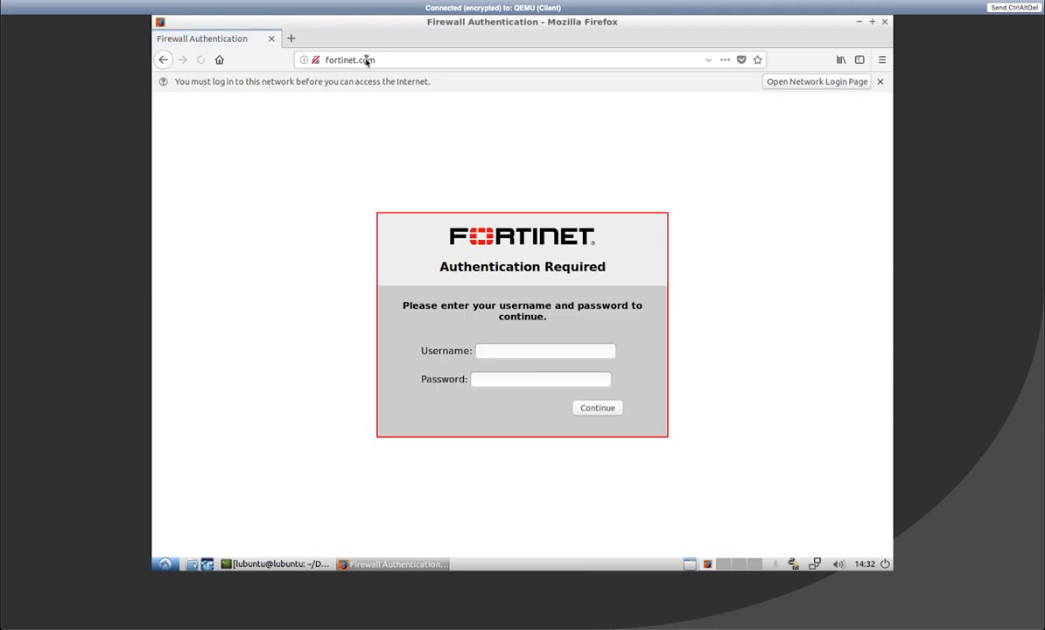
- Authenticate on the Fortinet login page with the other test user's username and account password
left_click(488, 351)
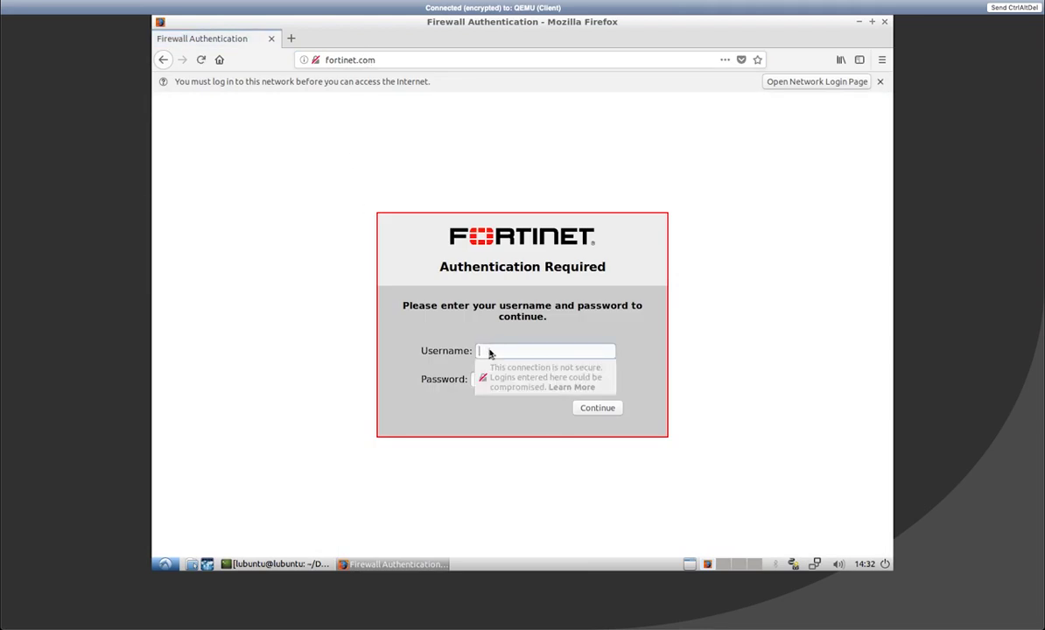
key("Tab")
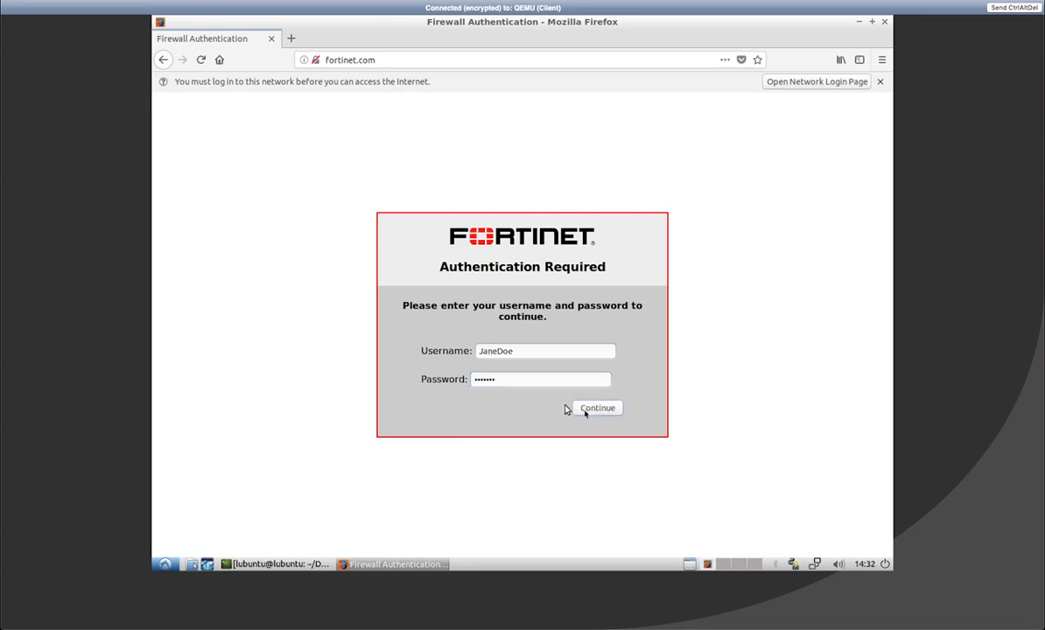
left_click(588, 412)
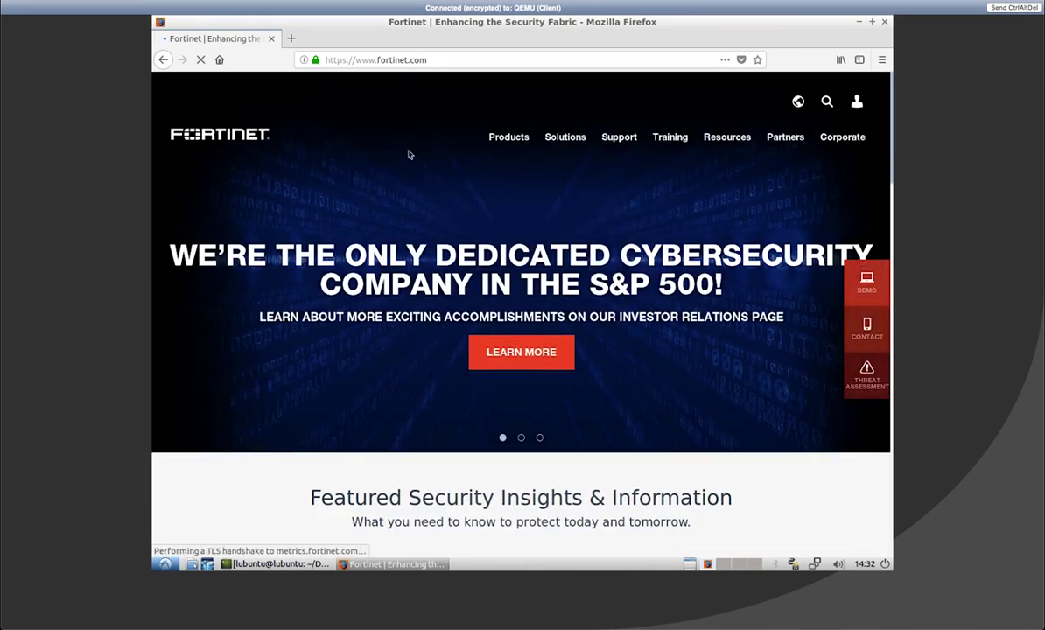
left_click(304, 59)
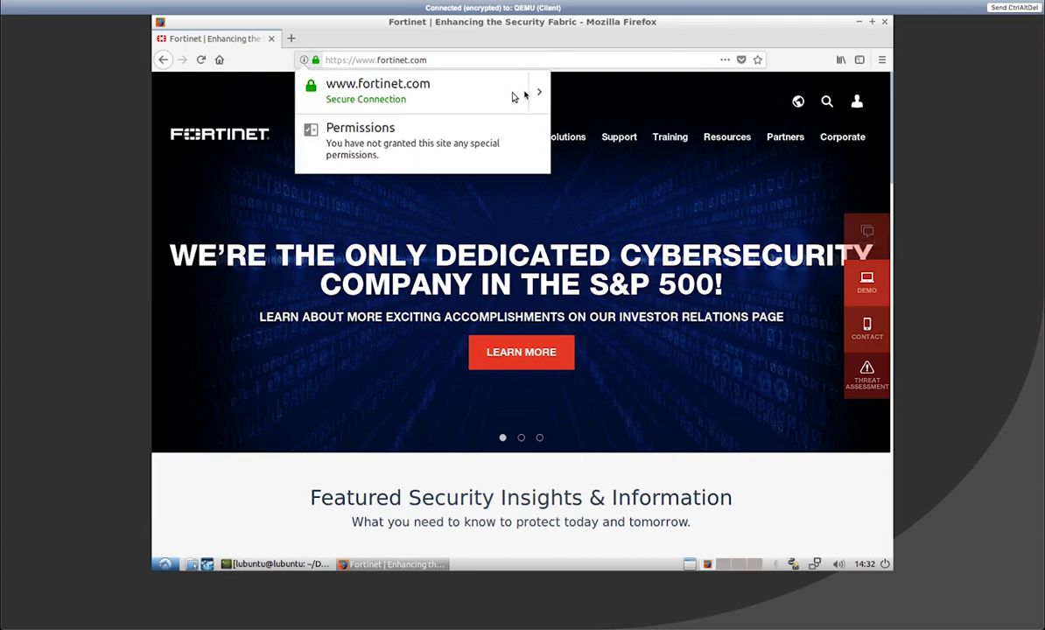
left_click(540, 94)
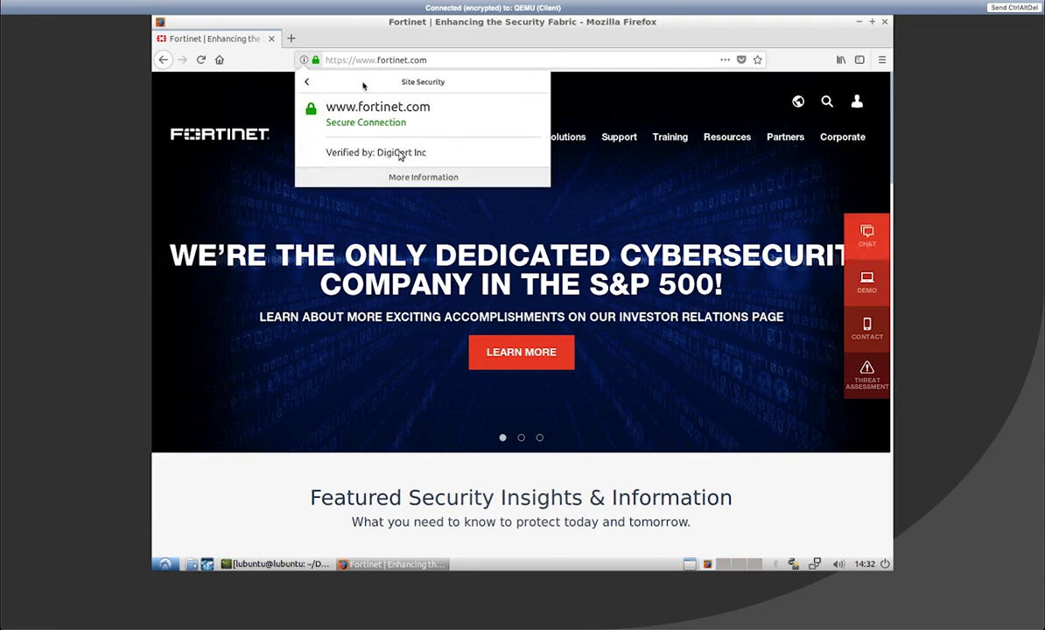
left_click(326, 25)
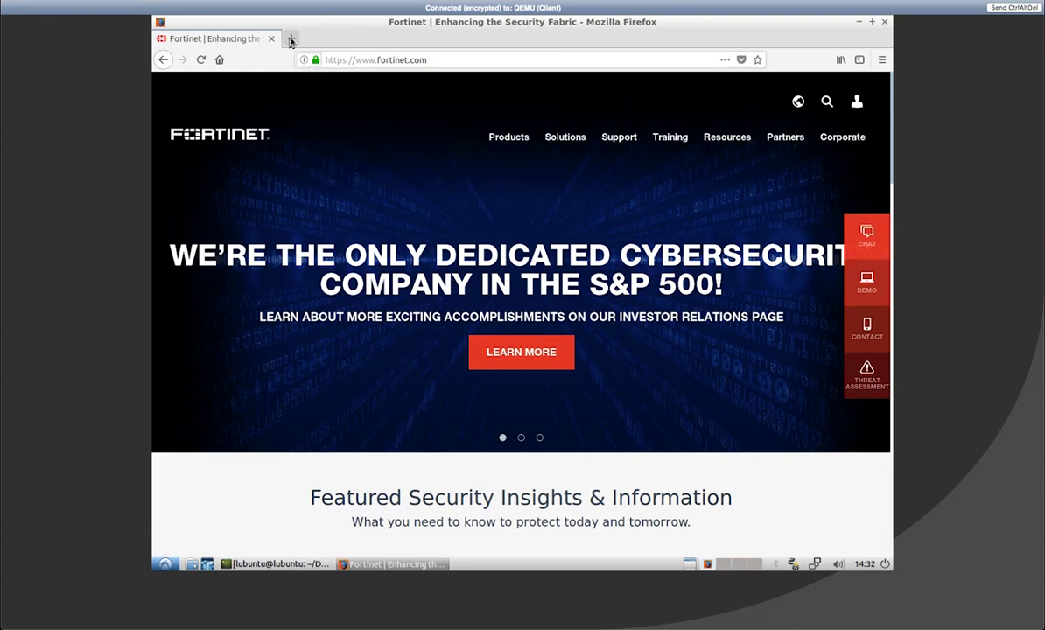
left_click(292, 39)
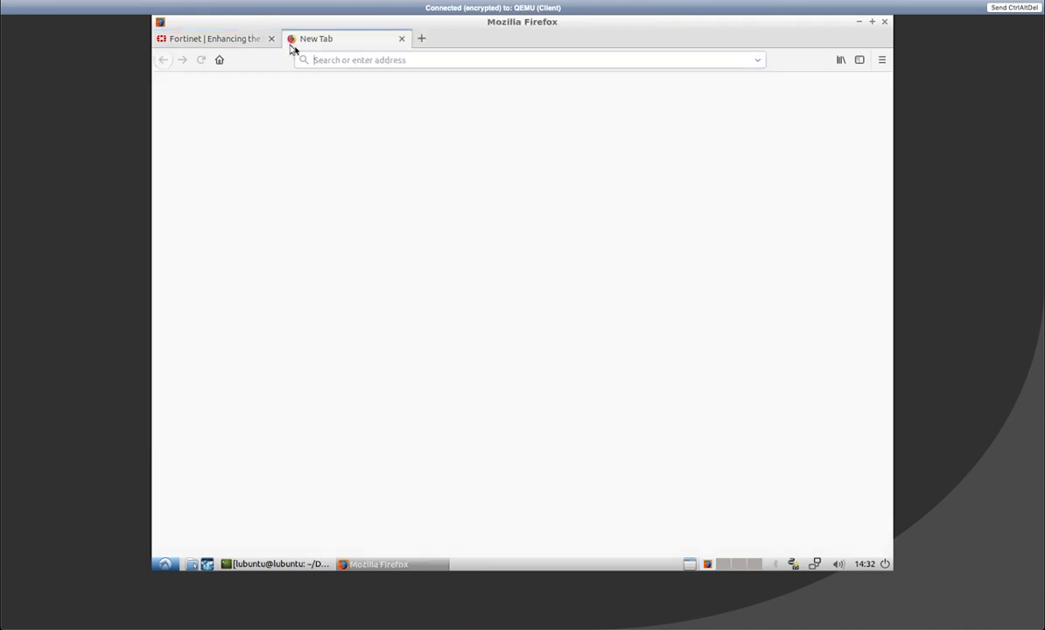
type("www.ba")
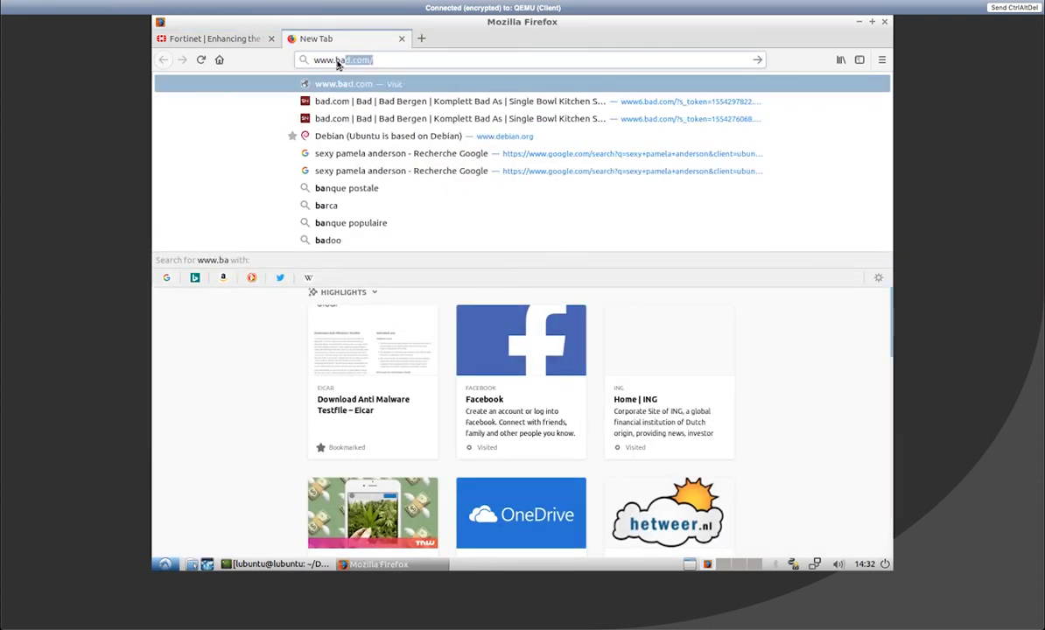
key("Return")
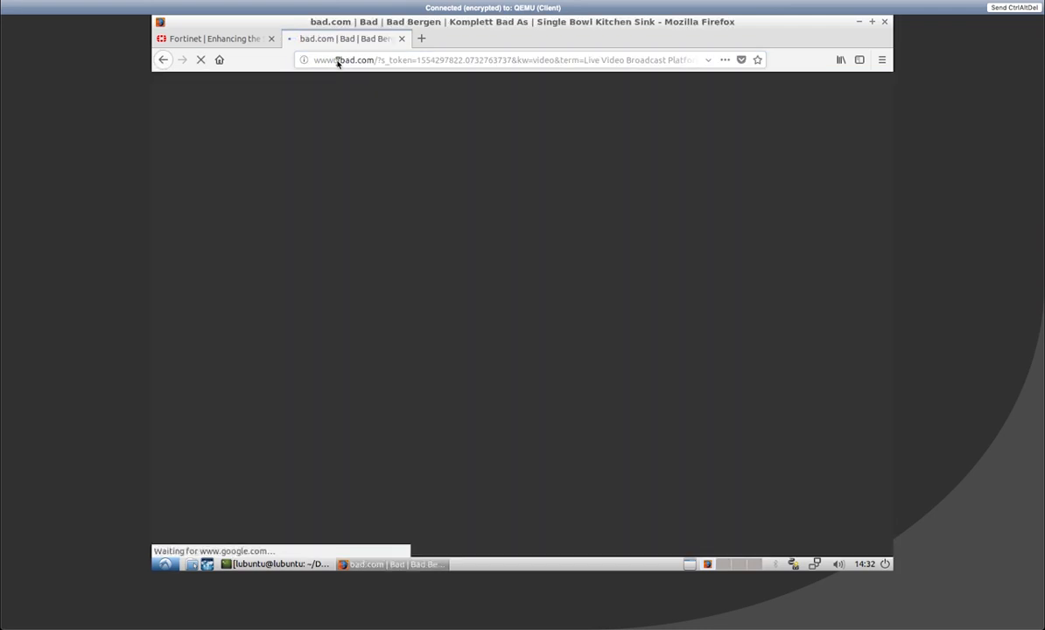
left_click(422, 38)
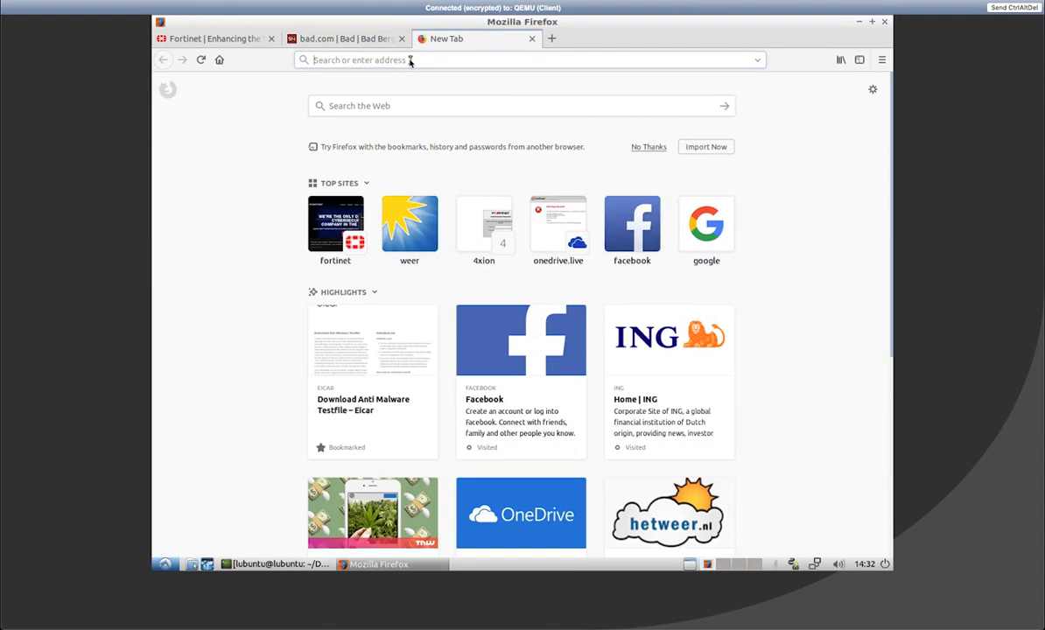
type("www.evil.com")
key("Return")
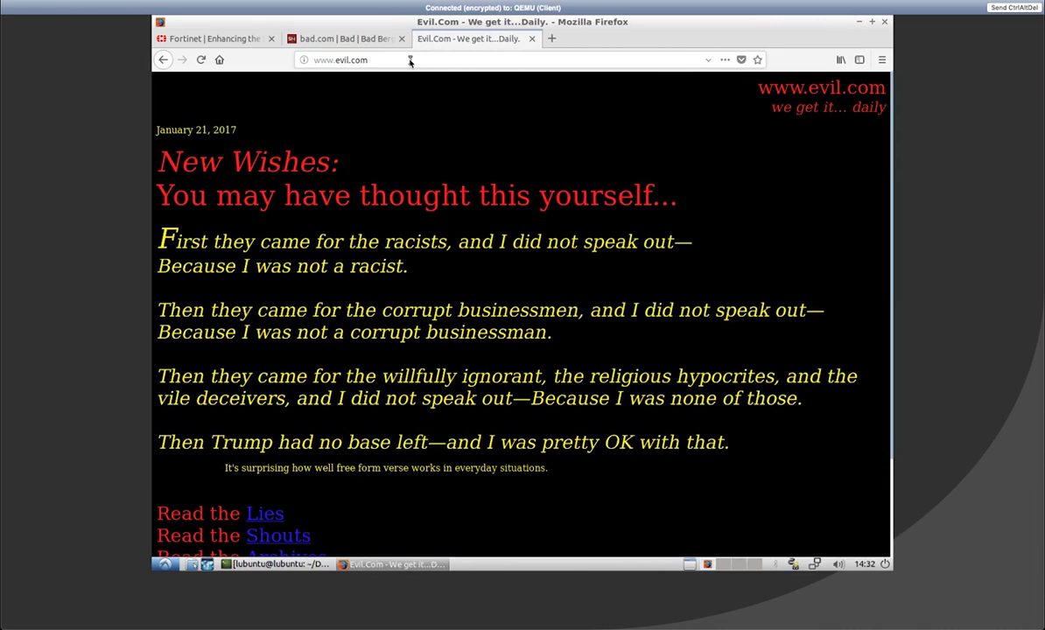
- Load the OneDrive site in a new tab and examine its site security details for the certificate issuer
left_click(551, 39)
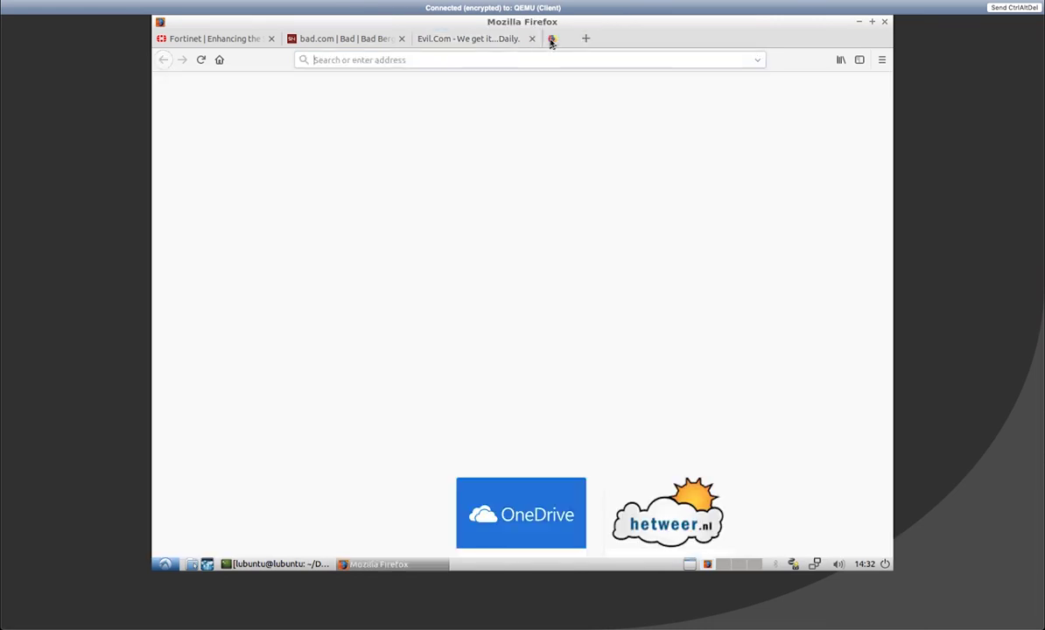
type("onde")
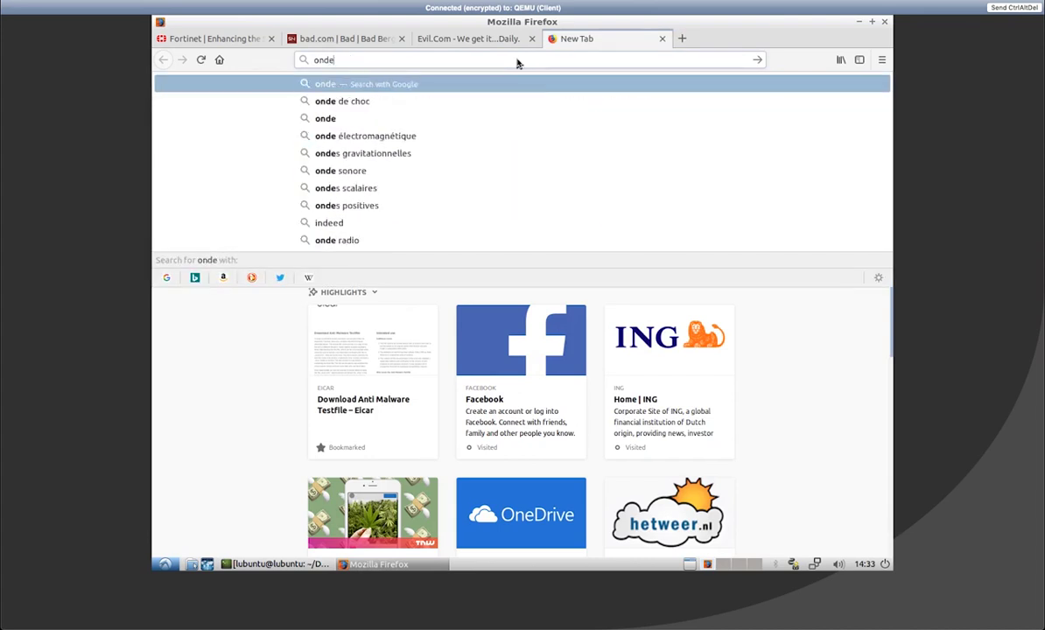
key("BackSpace")
key("BackSpace")
type("e")
key("Return")
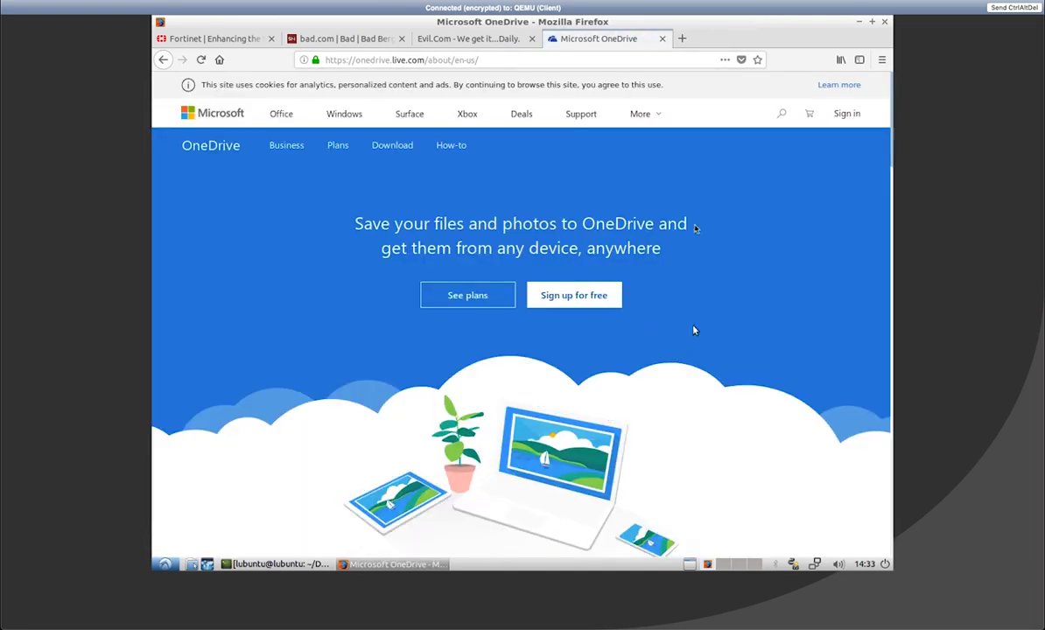
left_click(303, 60)
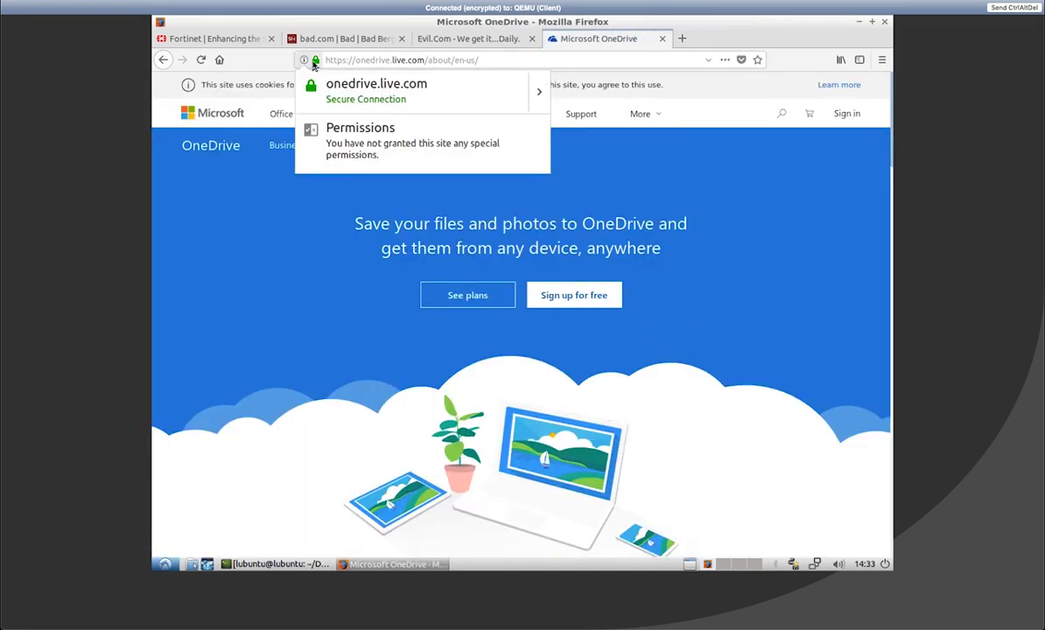
left_click(538, 94)
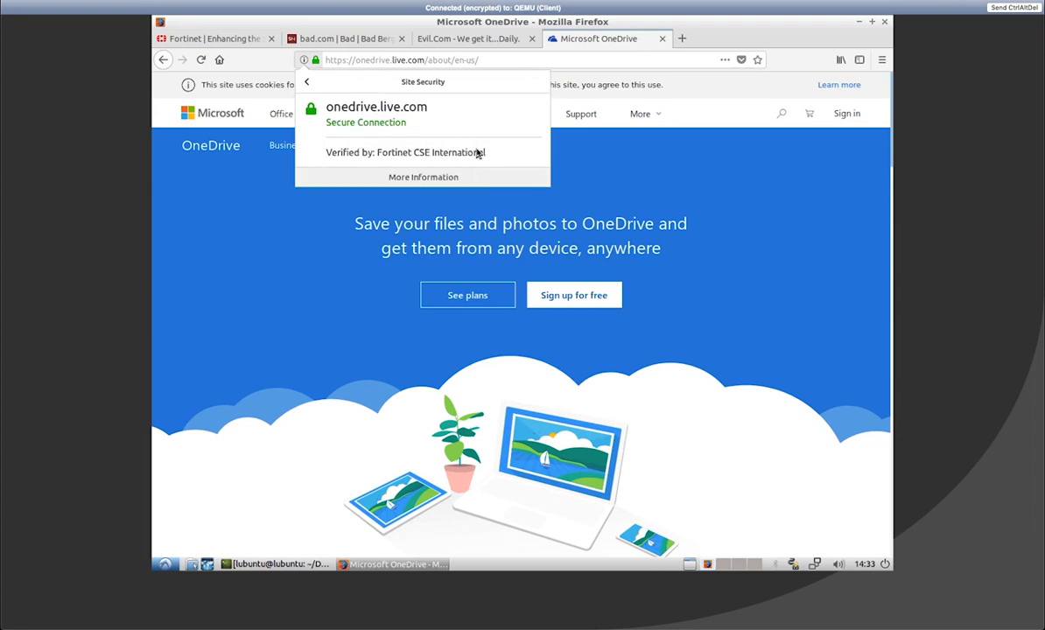
- Load radiofm.nl in a new tab
left_click(683, 38)
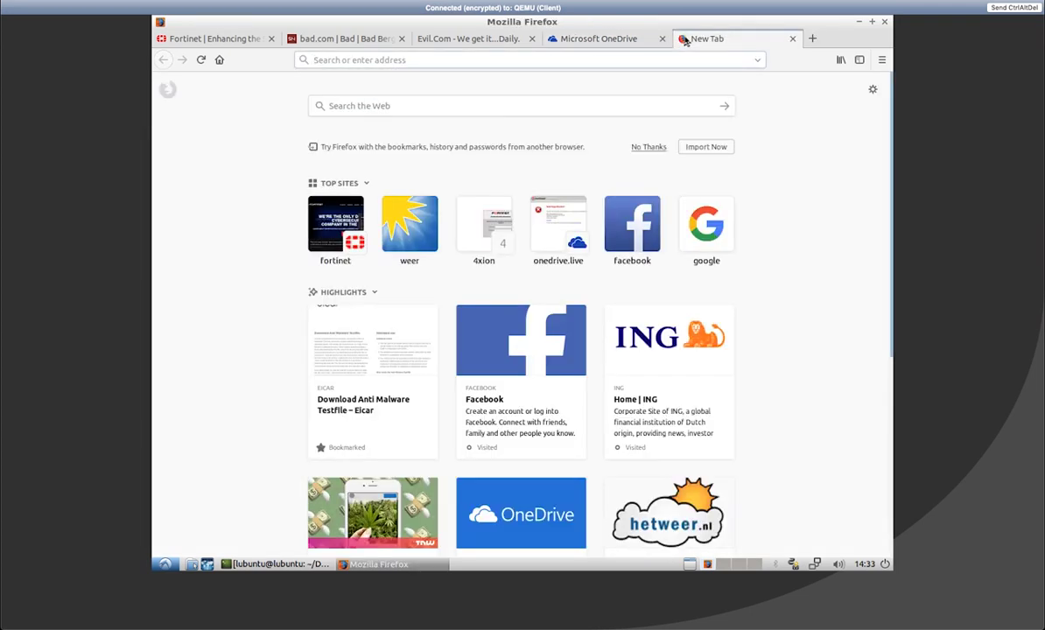
type("radiofm.nl/")
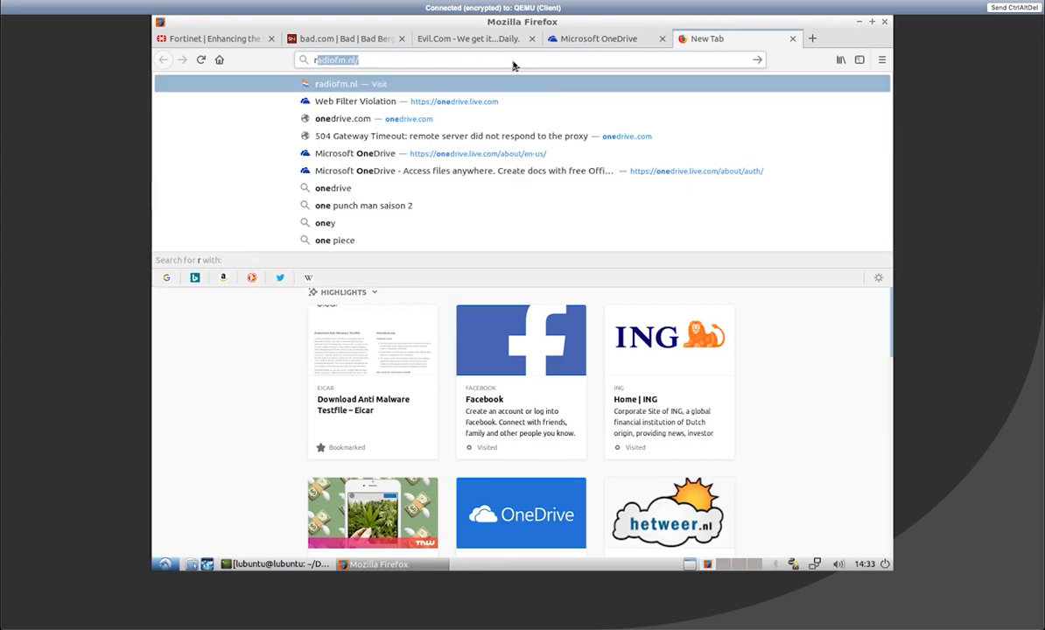
key("Return")
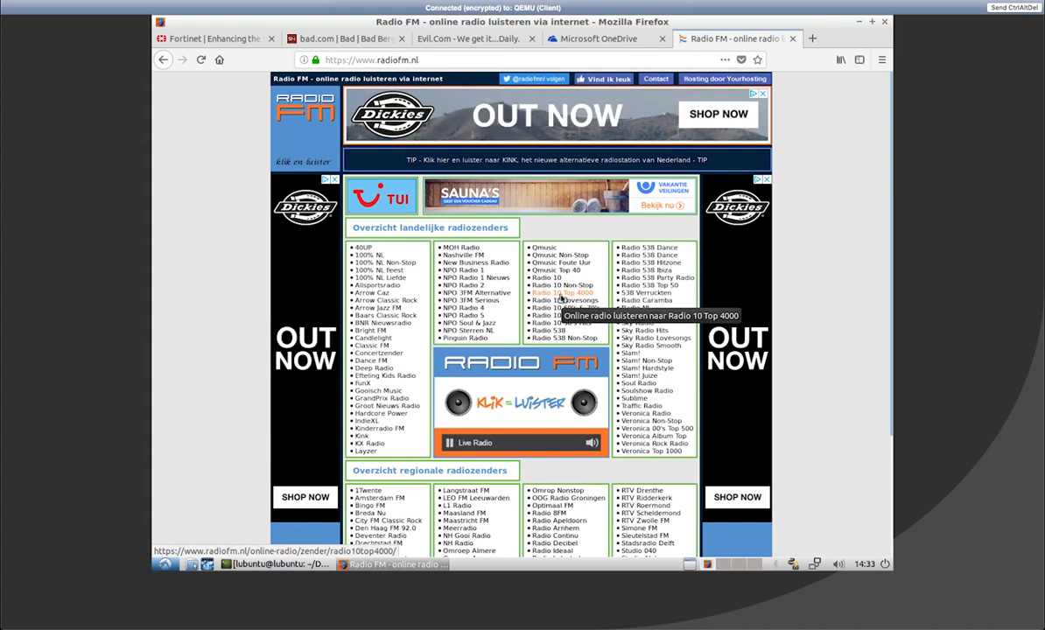
- Load facebook.com in another new tab
left_click(813, 40)
type("fa")
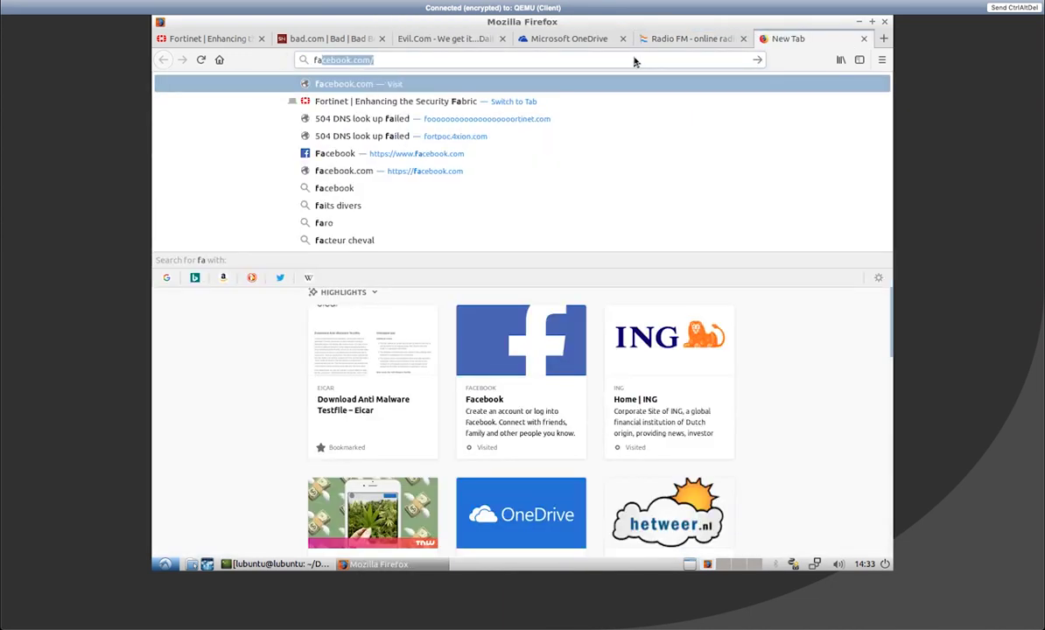
key("Return")
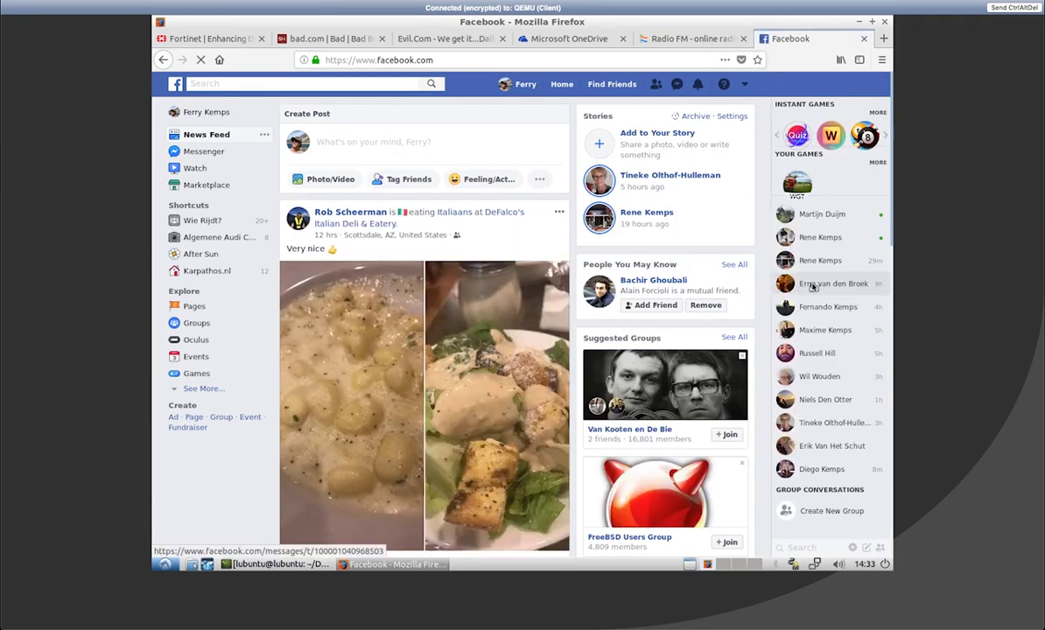
- Send a Facebook chat message to a contact, greeting them by first name and asking "how are you?"
left_click(813, 285)
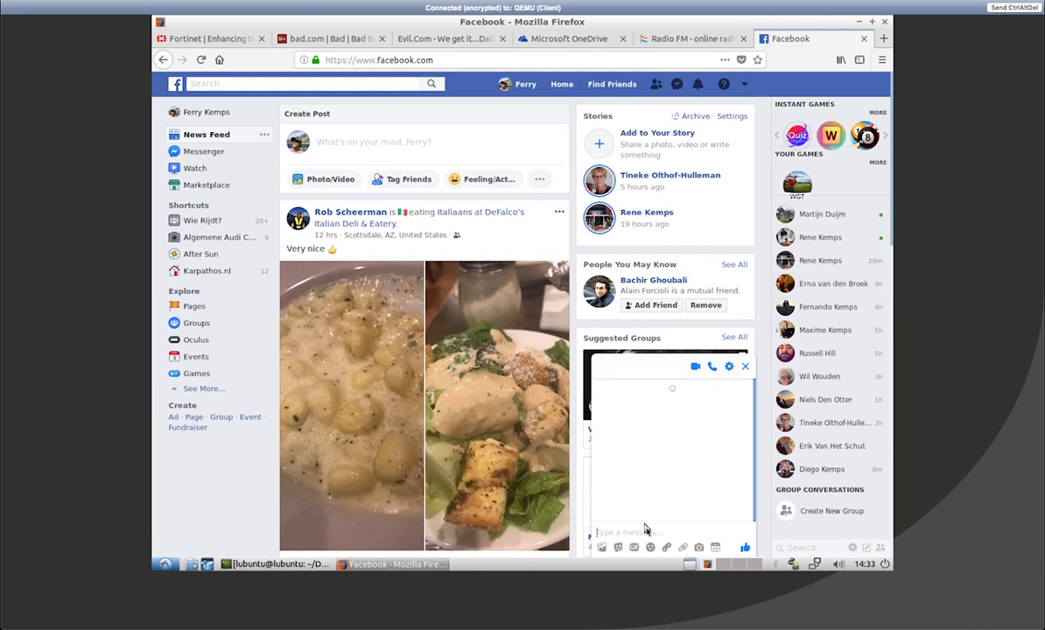
type("Hi erna")
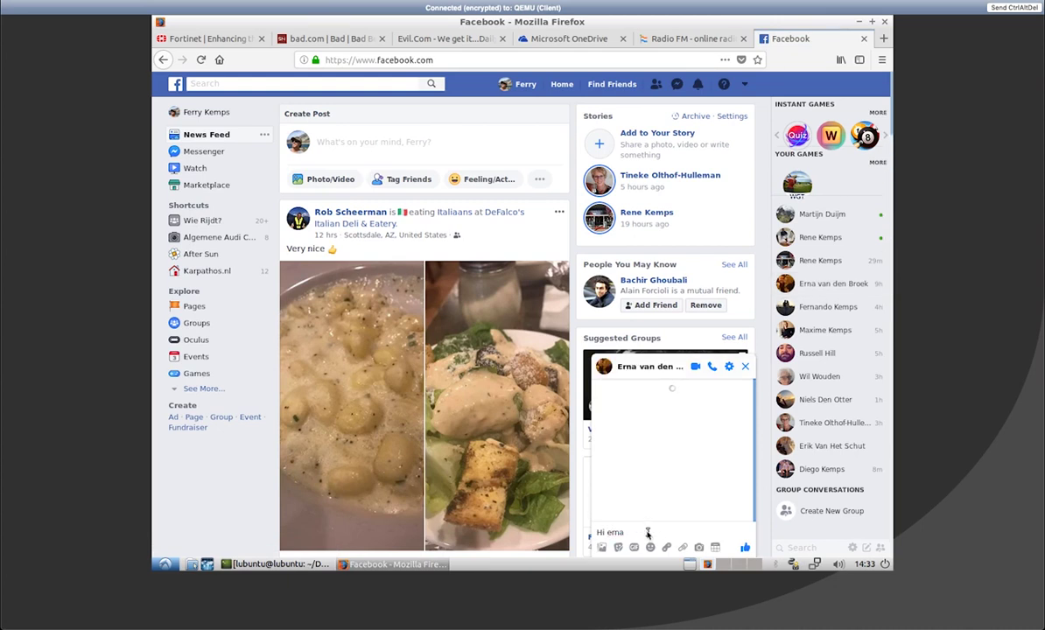
type(" how are you?")
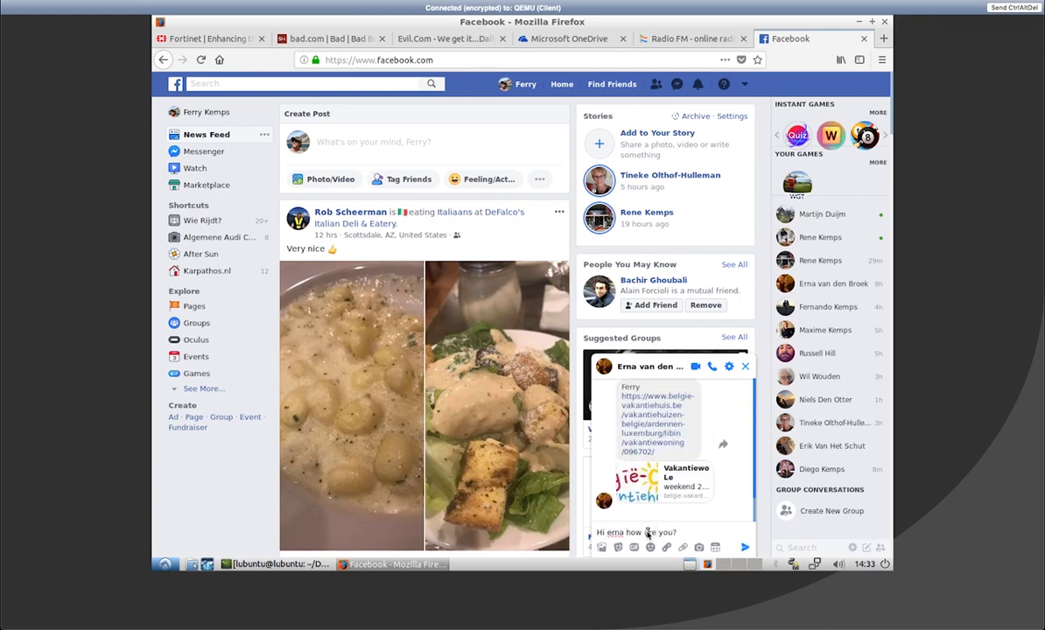
key("Return")
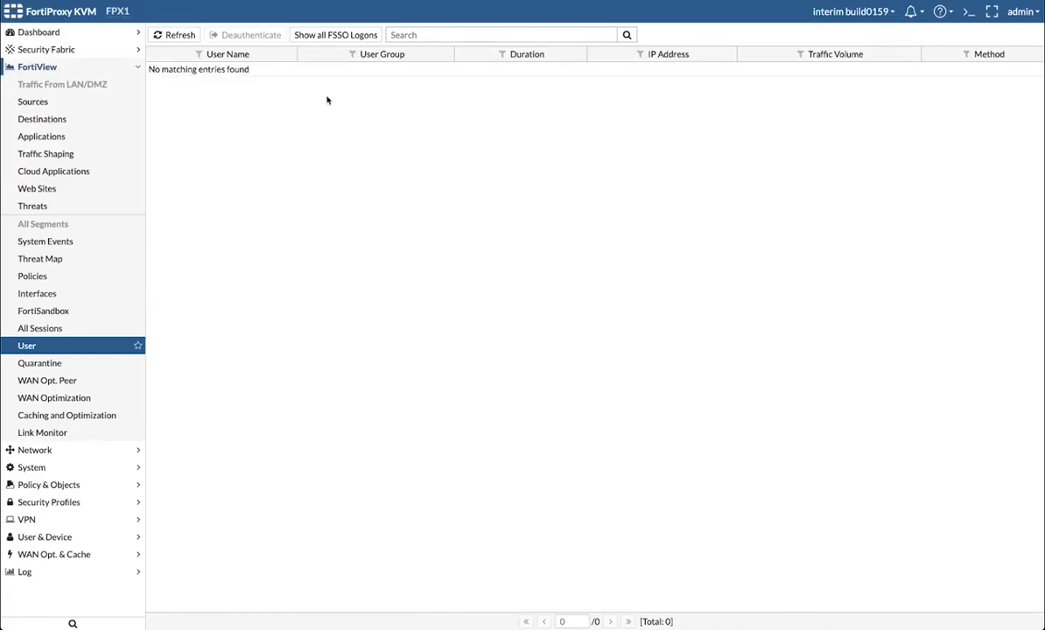
- Examine FortiView Sources for the last 5 minutes and drill down to the destinations of source 10.30.0.11
left_click(35, 103)
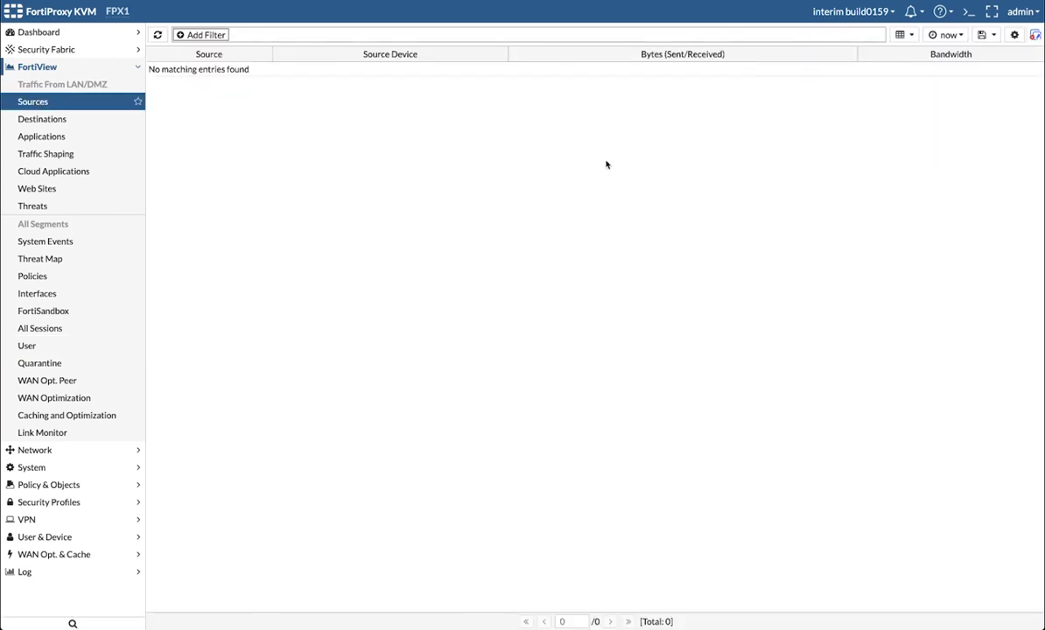
left_click(946, 35)
left_click(943, 68)
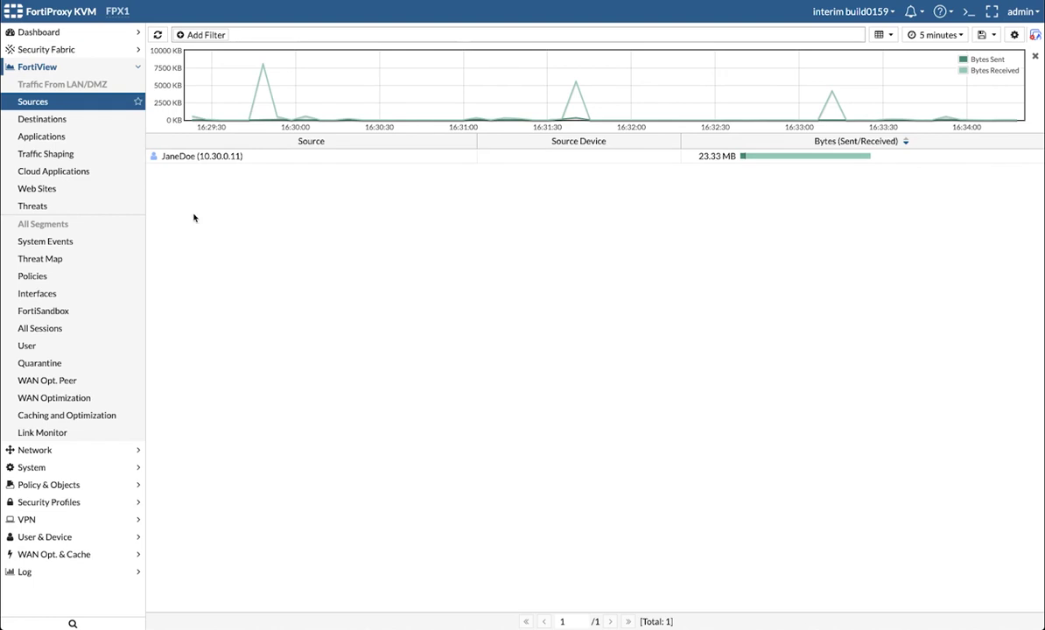
right_click(261, 156)
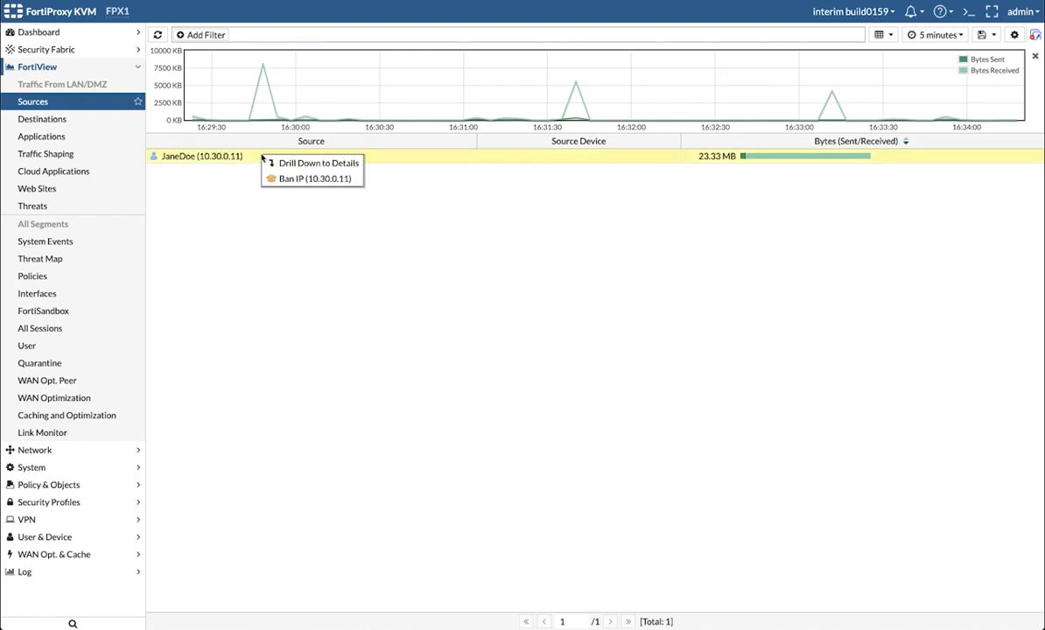
left_click(303, 163)
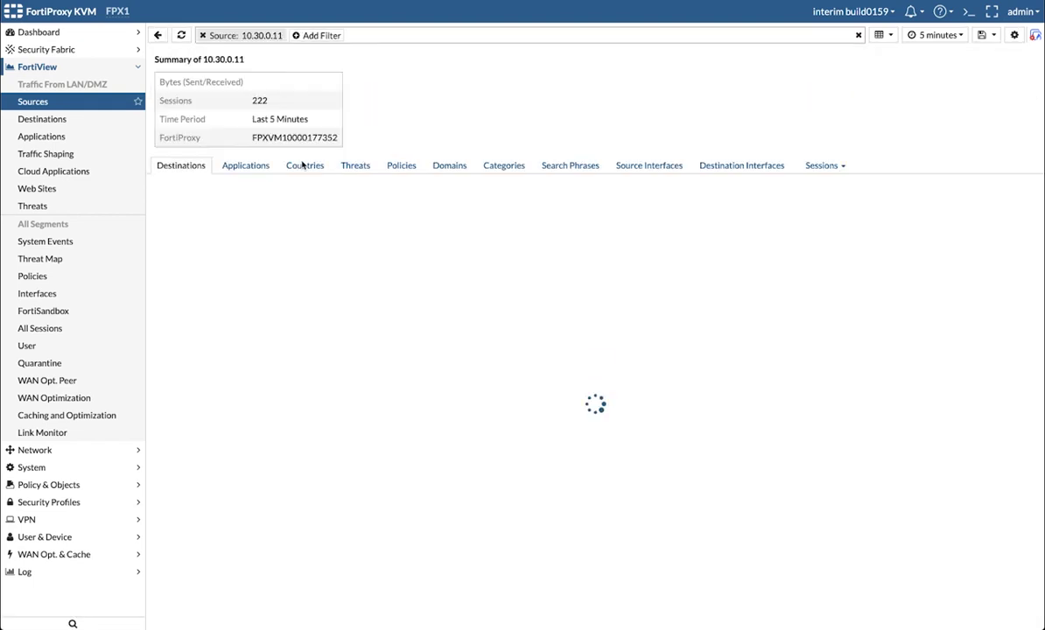
scroll(356, 378, "down", 5)
scroll(355, 378, "up", 5)
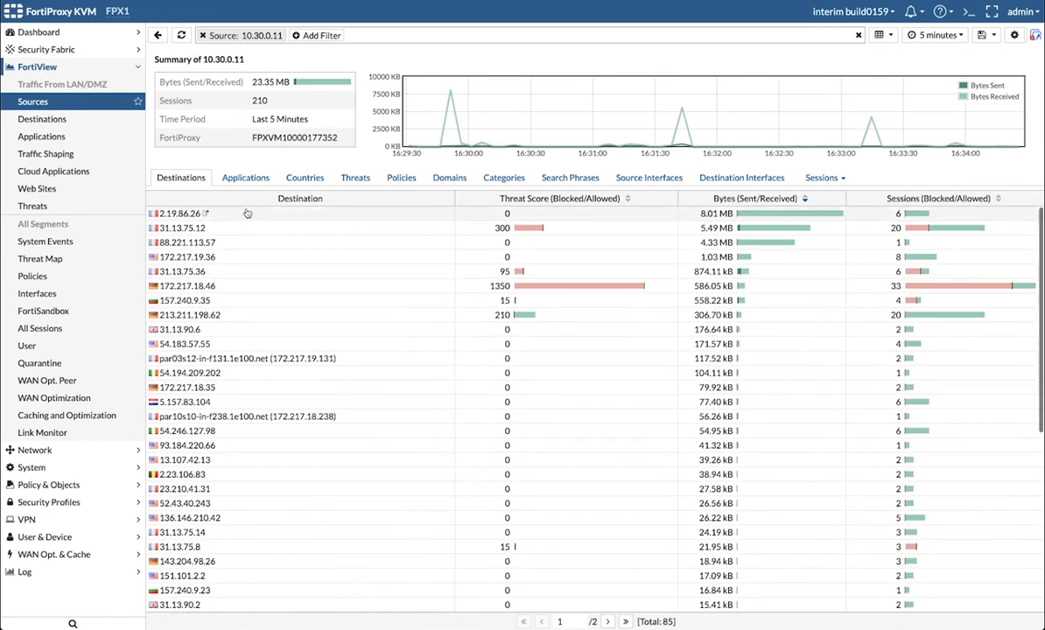
- Review the applications, countries, policies, threats and web categories recorded for source 10.30.0.11
left_click(246, 178)
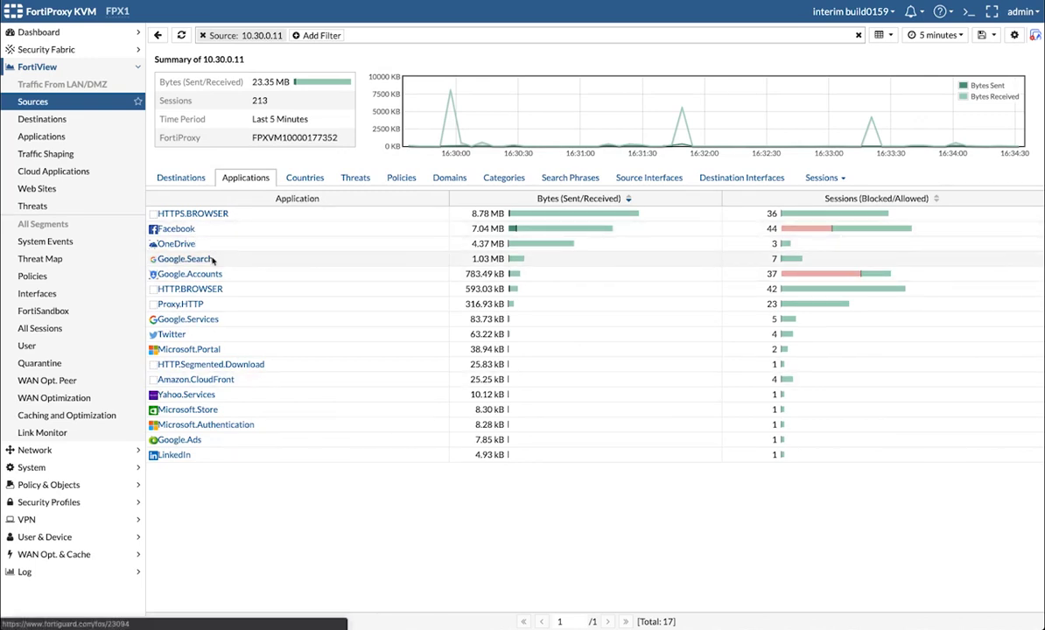
left_click(311, 180)
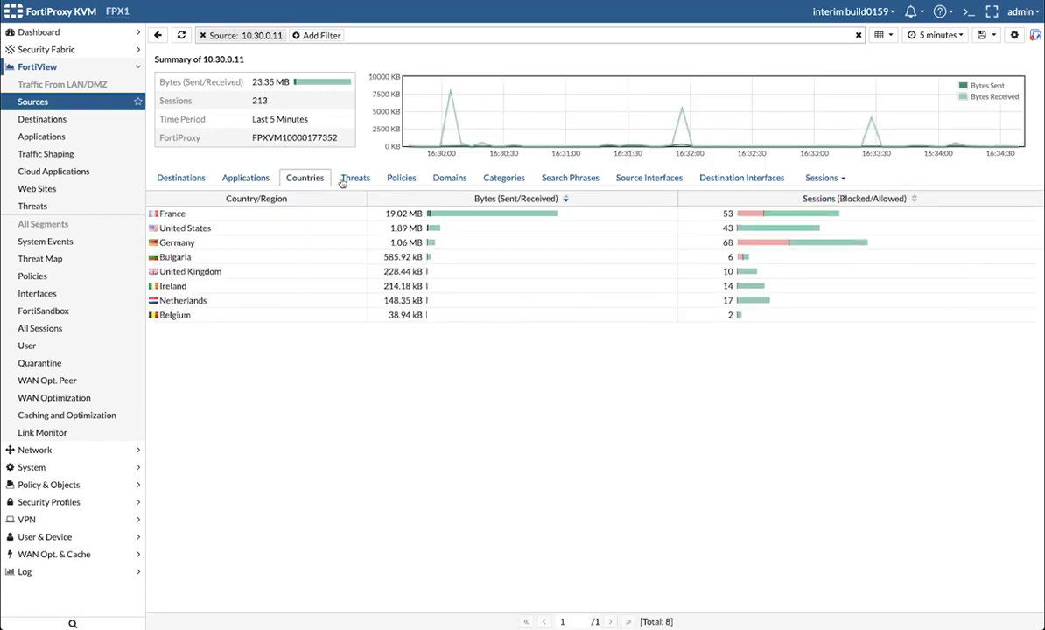
left_click(398, 179)
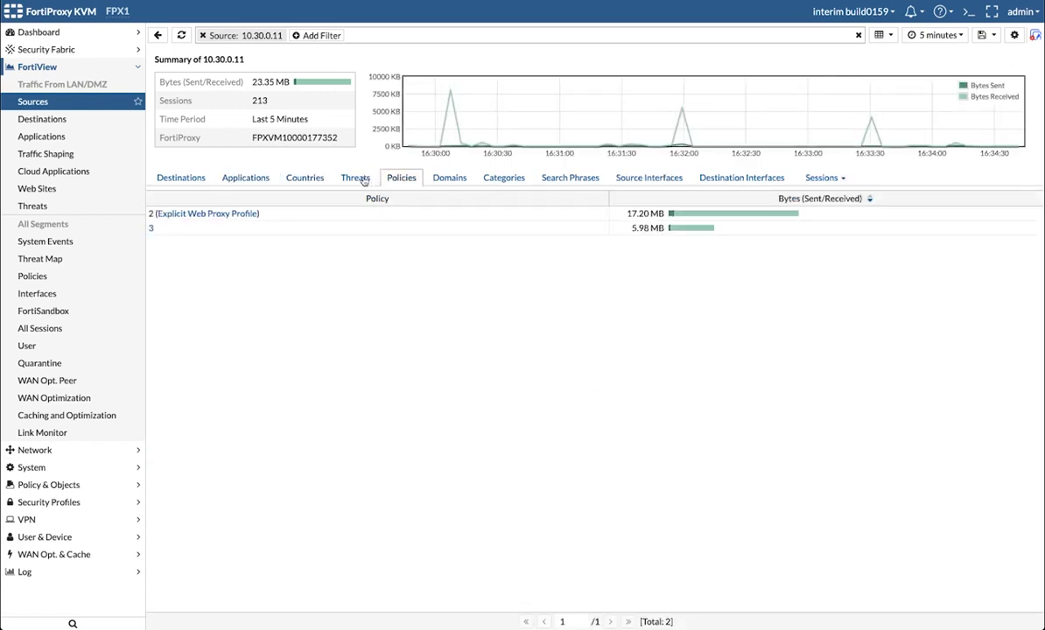
left_click(365, 179)
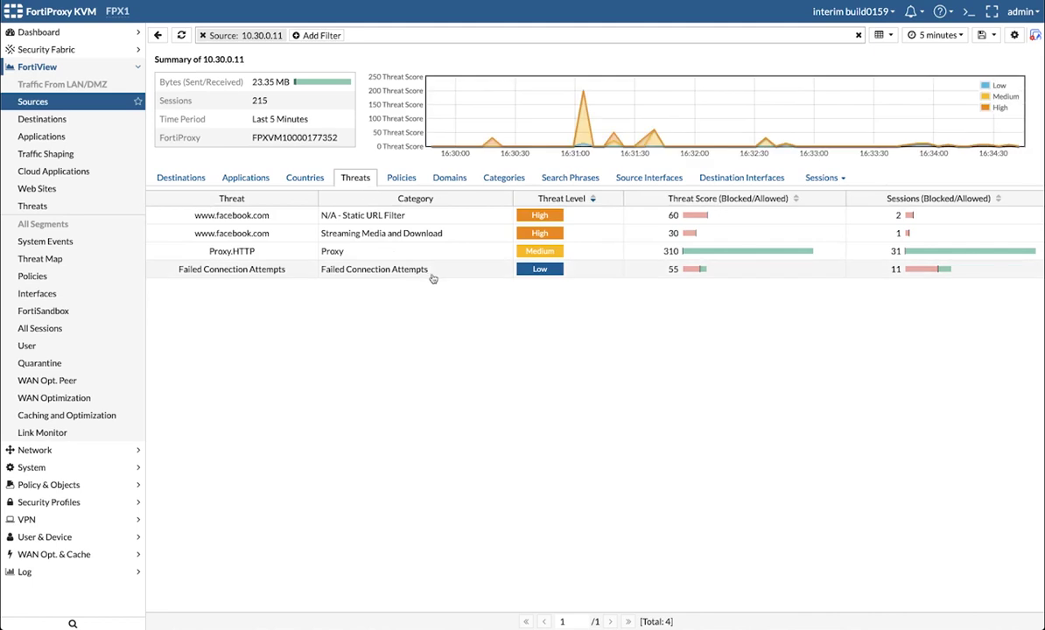
left_click(505, 179)
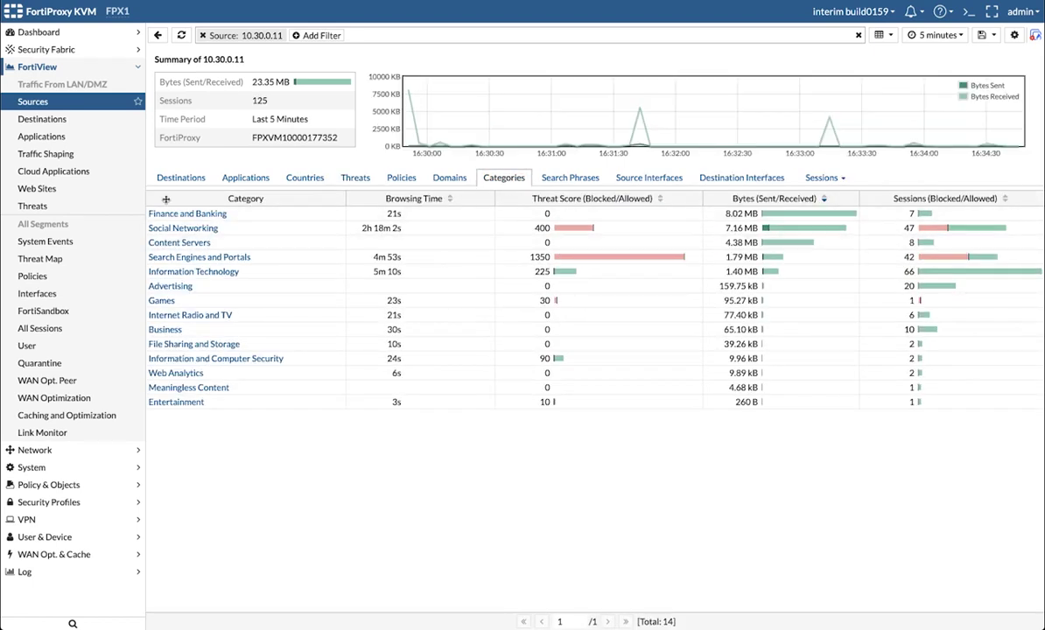
- View FortiView's traffic destinations, then narrow the Applications traffic graph to the period from about 16:31 to 16:34
left_click(48, 122)
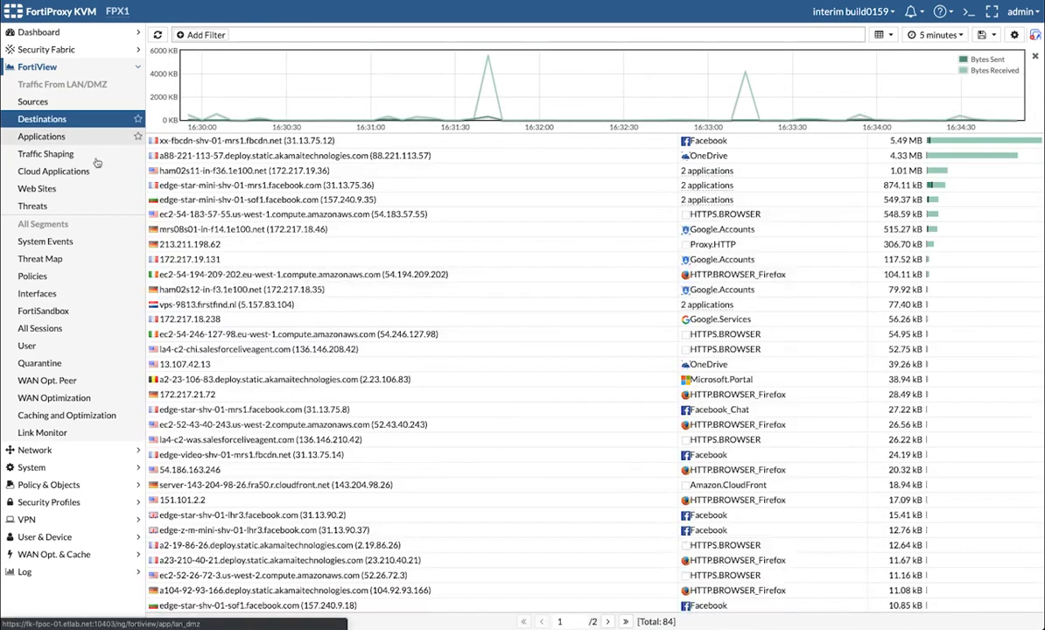
left_click(42, 137)
left_click_drag(455, 98, 562, 101)
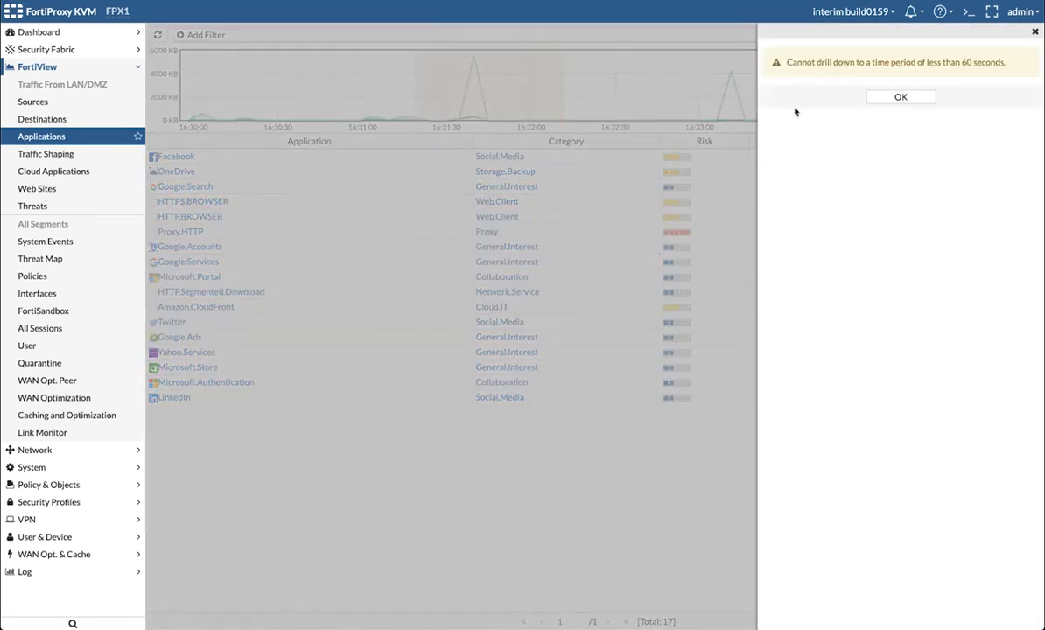
left_click(880, 99)
left_click_drag(341, 91, 892, 83)
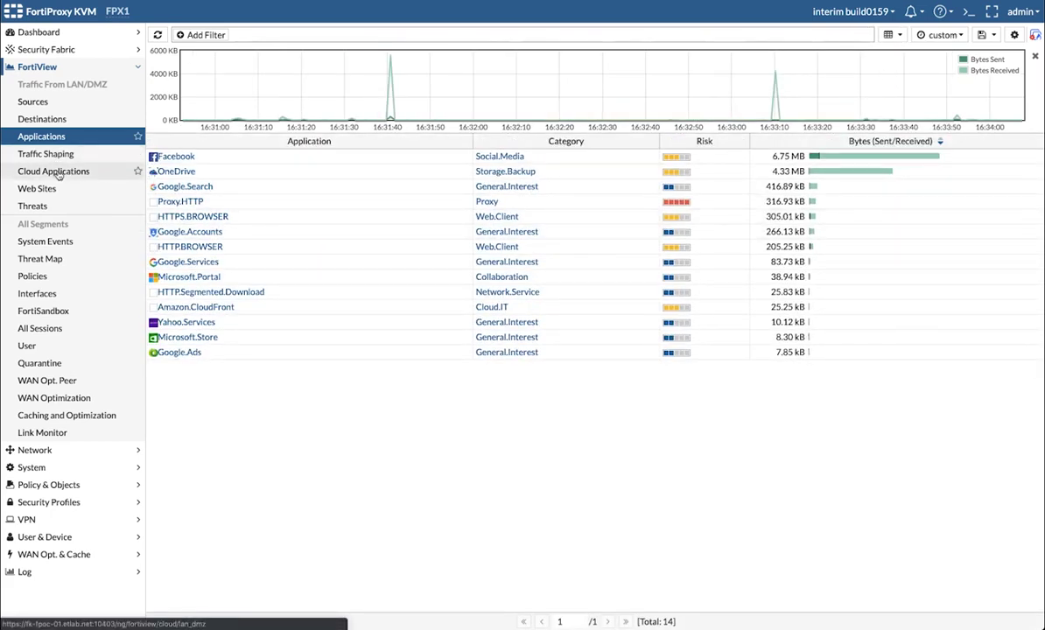
- Review FortiView's Cloud Applications, User, and Caching and Optimization views
left_click(54, 172)
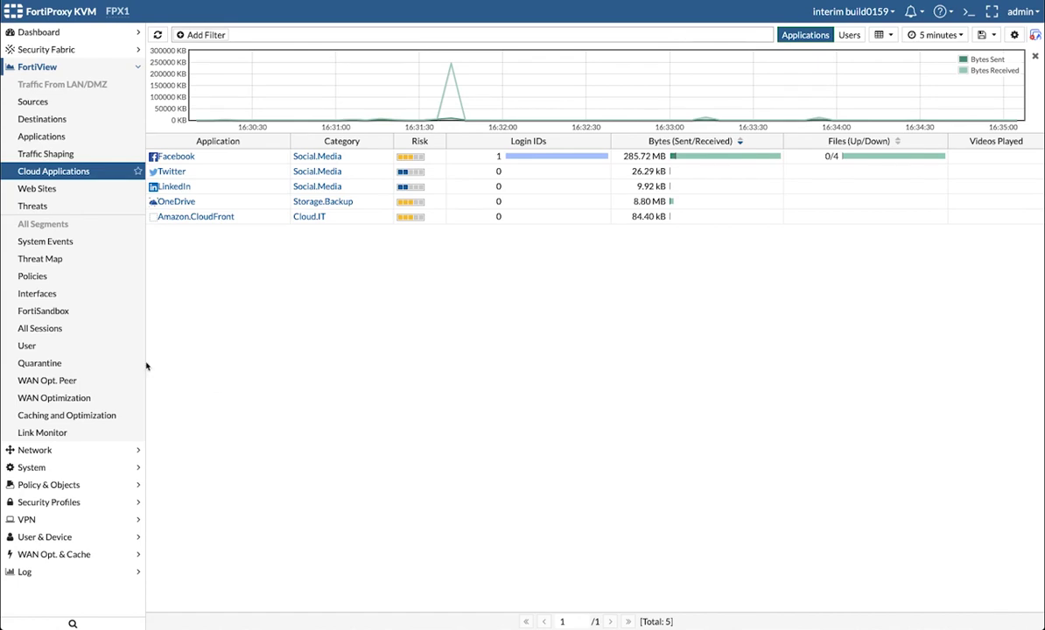
left_click(26, 347)
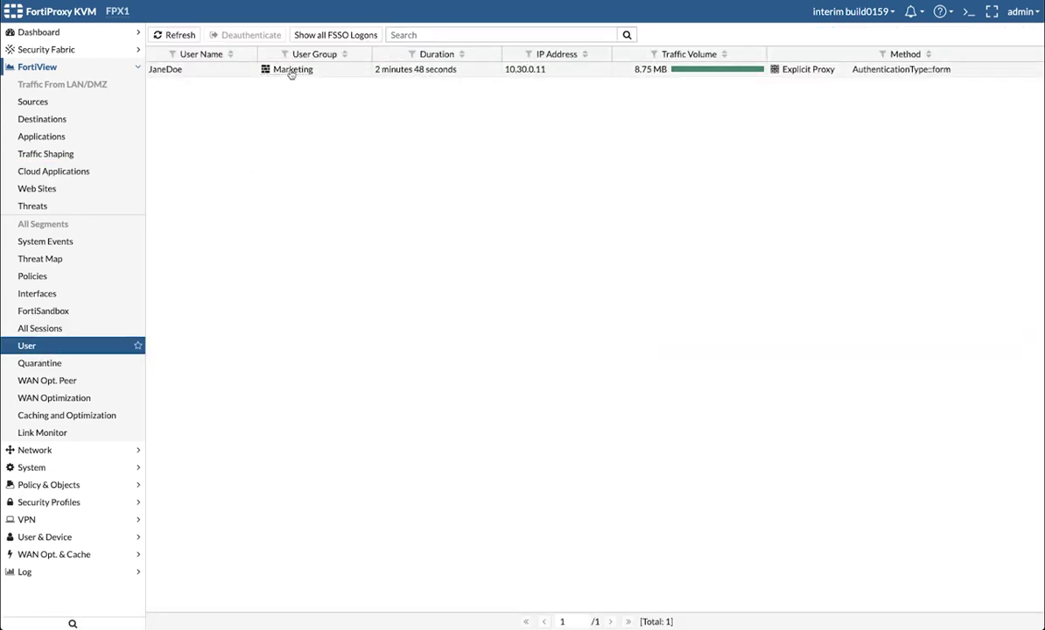
mouse_move(292, 73)
left_click(92, 416)
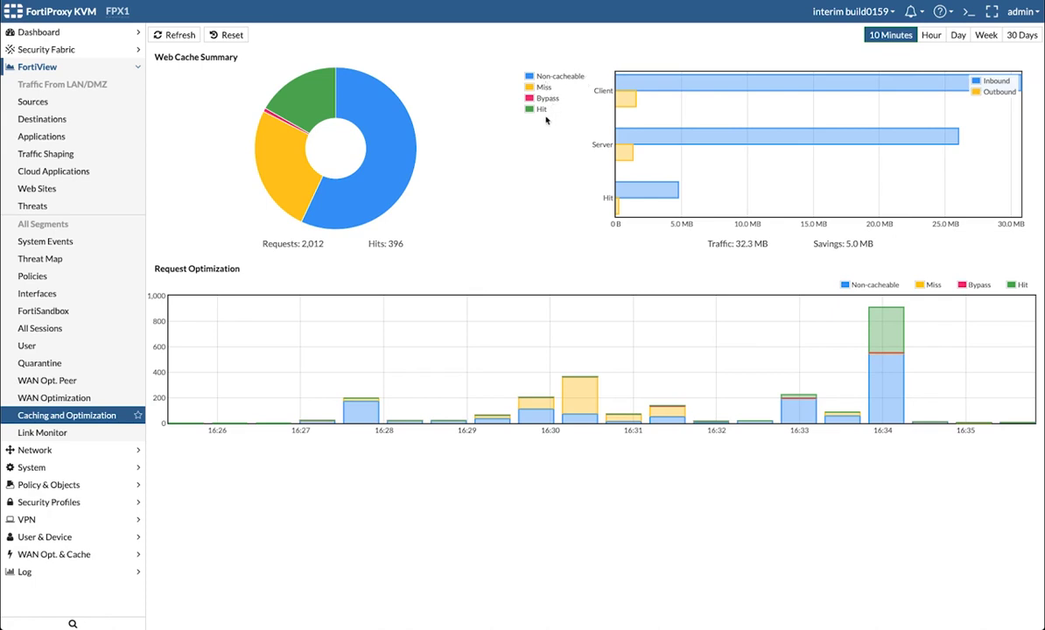
mouse_move(306, 102)
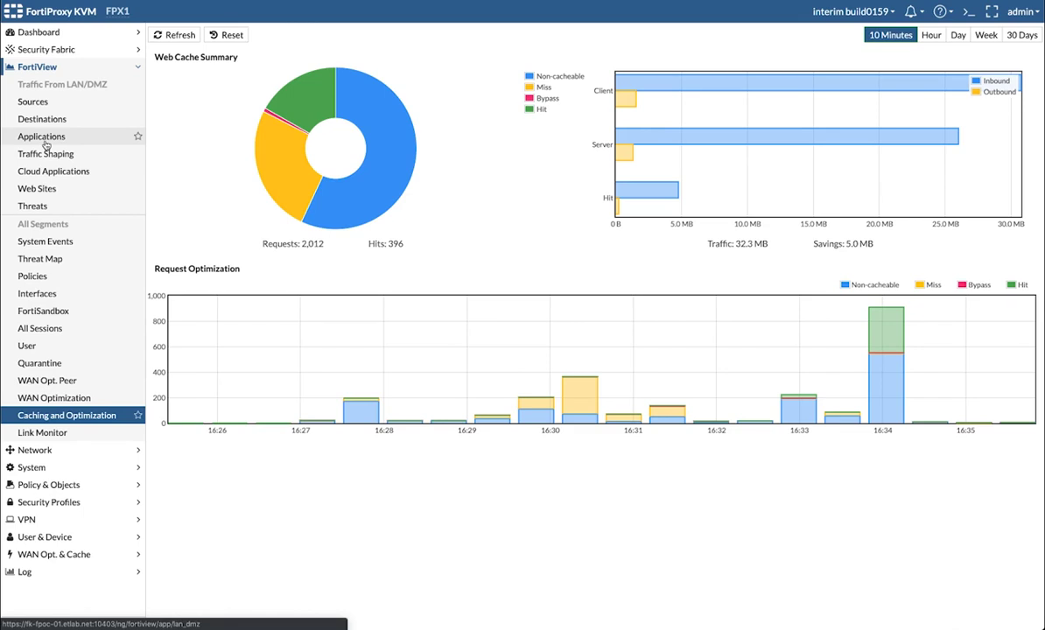
- Look through the Forward Traffic log entries
left_click(35, 572)
left_click(59, 224)
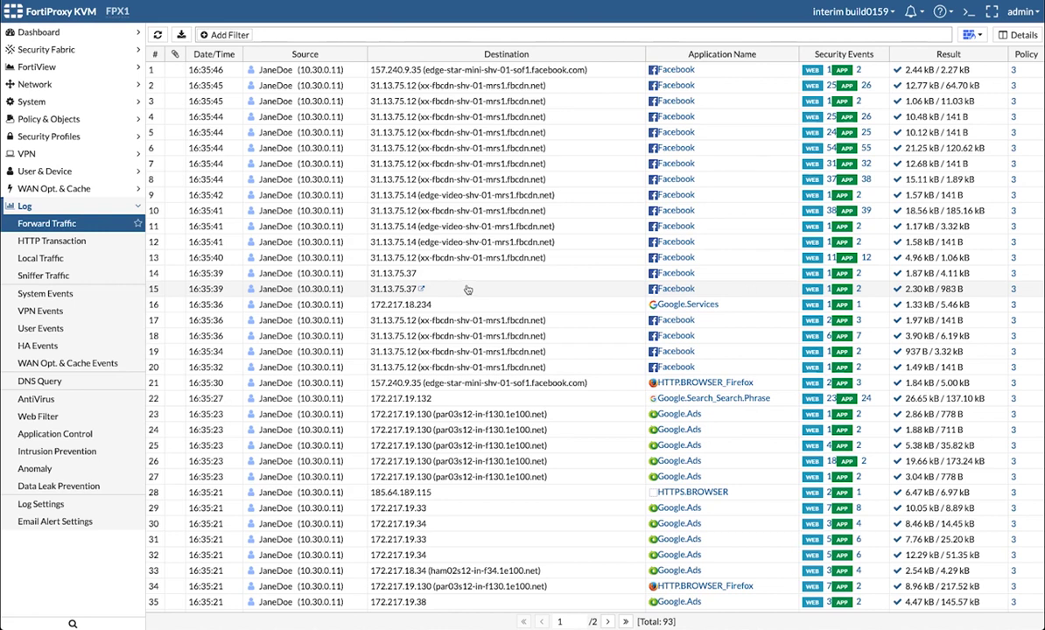
scroll(467, 289, "down", 3)
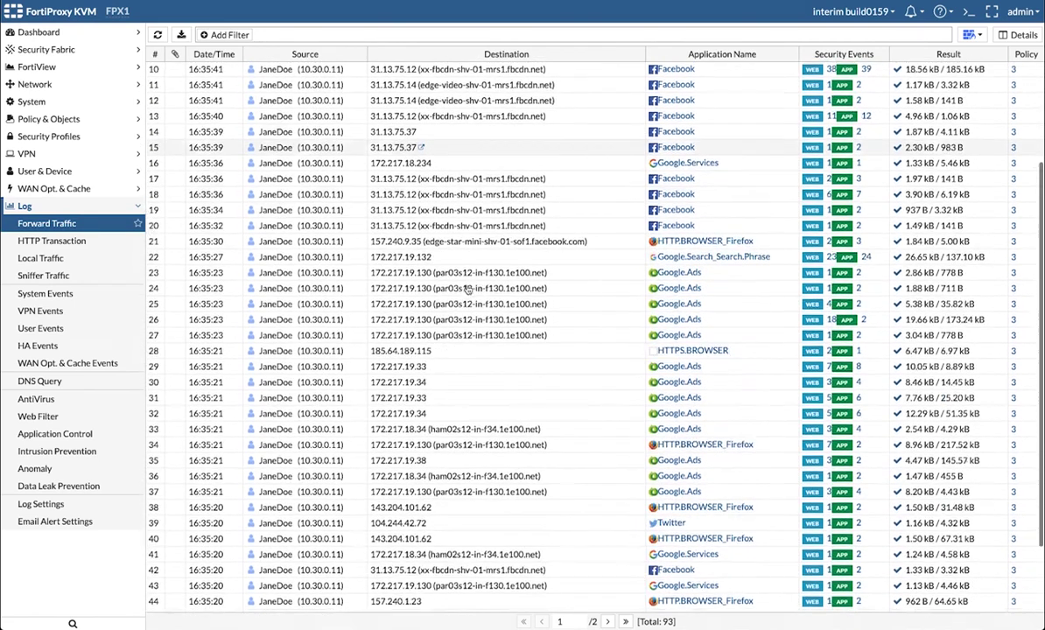
scroll(468, 290, "up", 3)
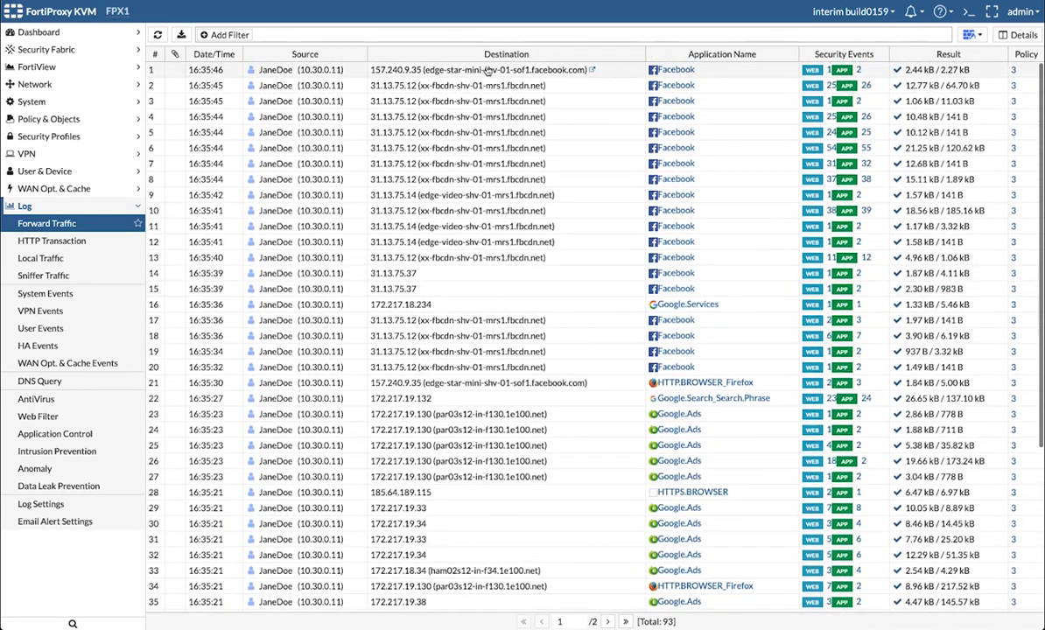
- Examine the details and the security events of the first Facebook entry in the Forward Traffic log
double_click(670, 71)
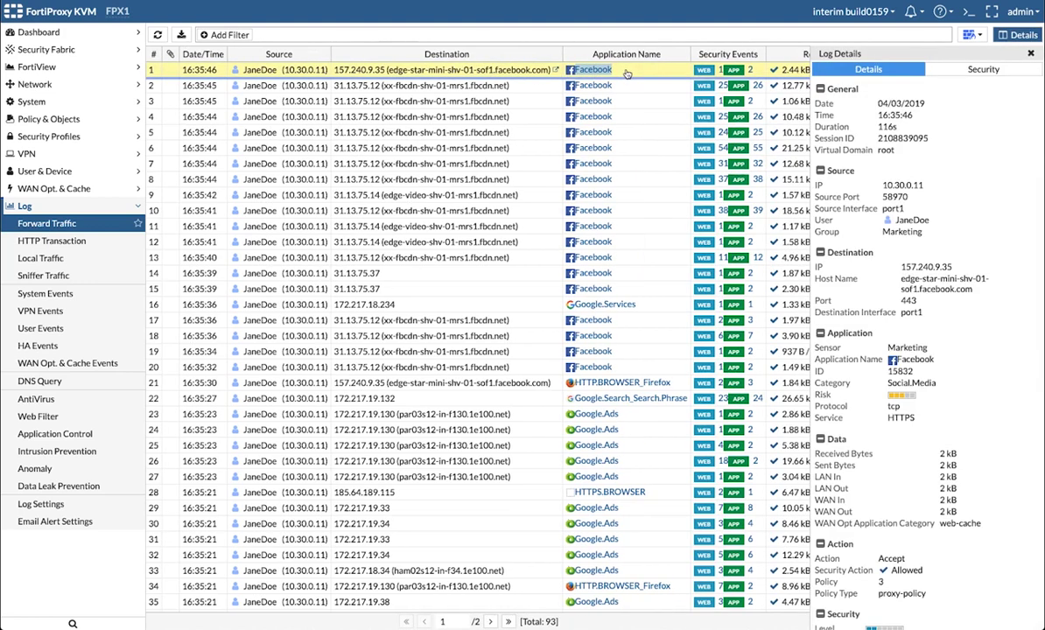
scroll(972, 189, "down", 3)
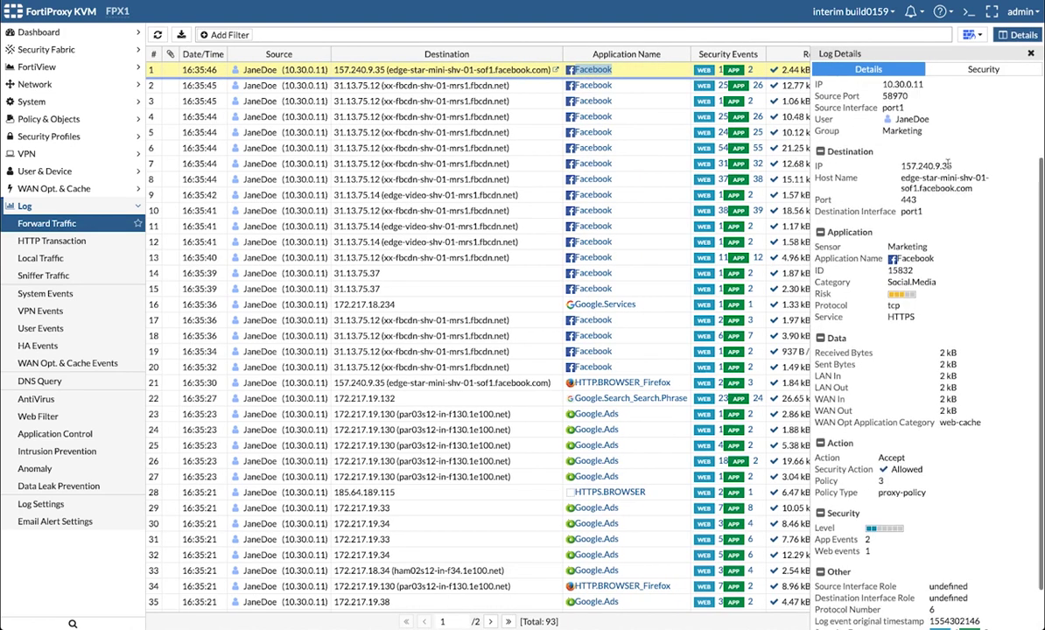
scroll(980, 256, "down", 1)
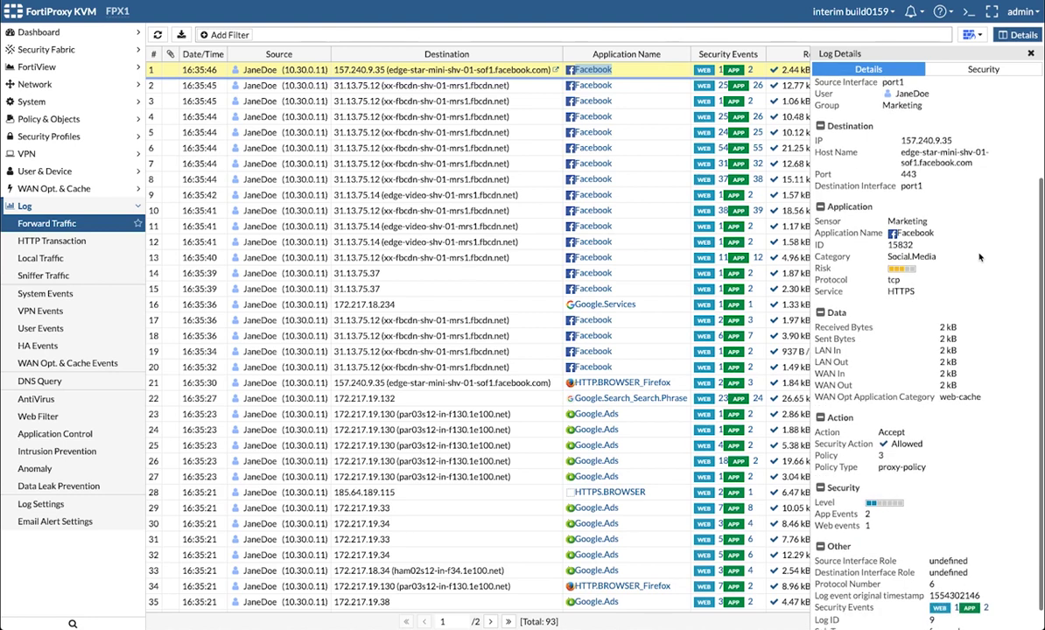
scroll(977, 259, "up", 3)
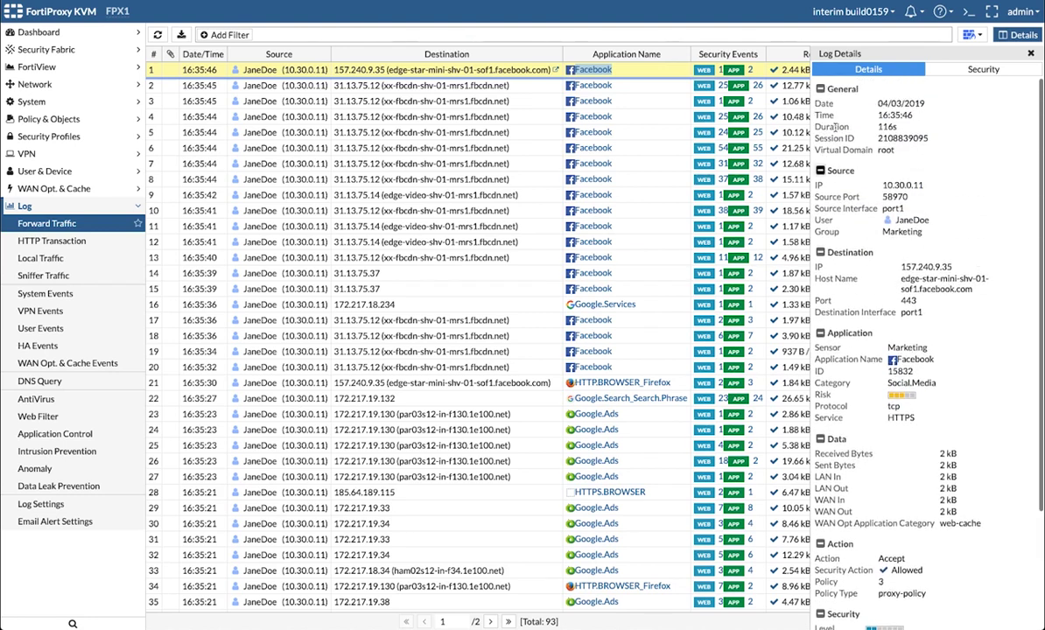
left_click(972, 70)
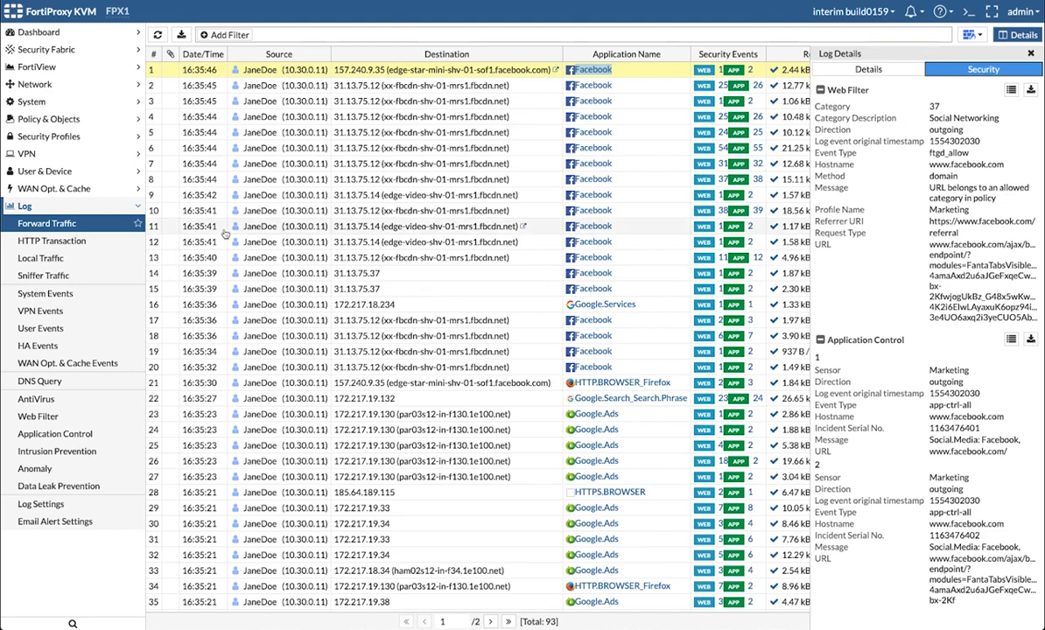
- Inspect the first HTTP Transaction log entry's details, then view the Web Filter log
left_click(66, 243)
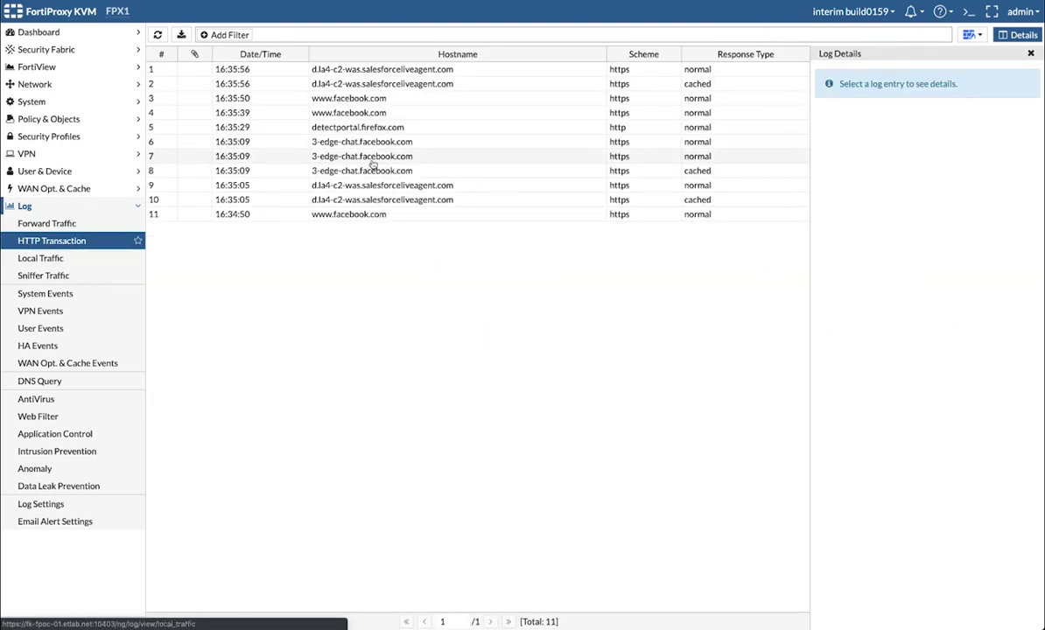
left_click(516, 71)
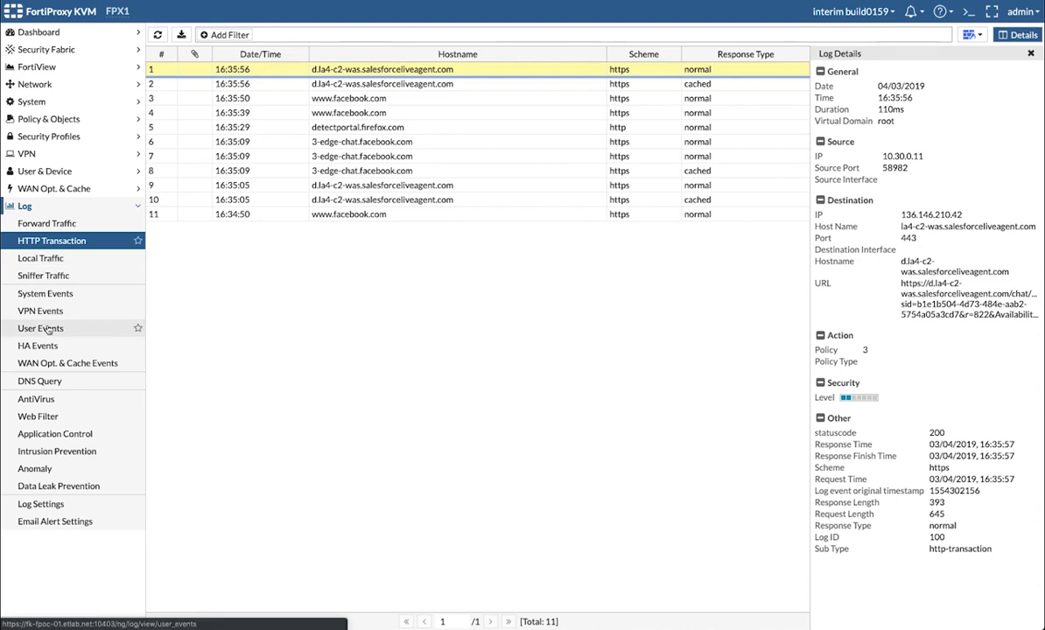
left_click(49, 416)
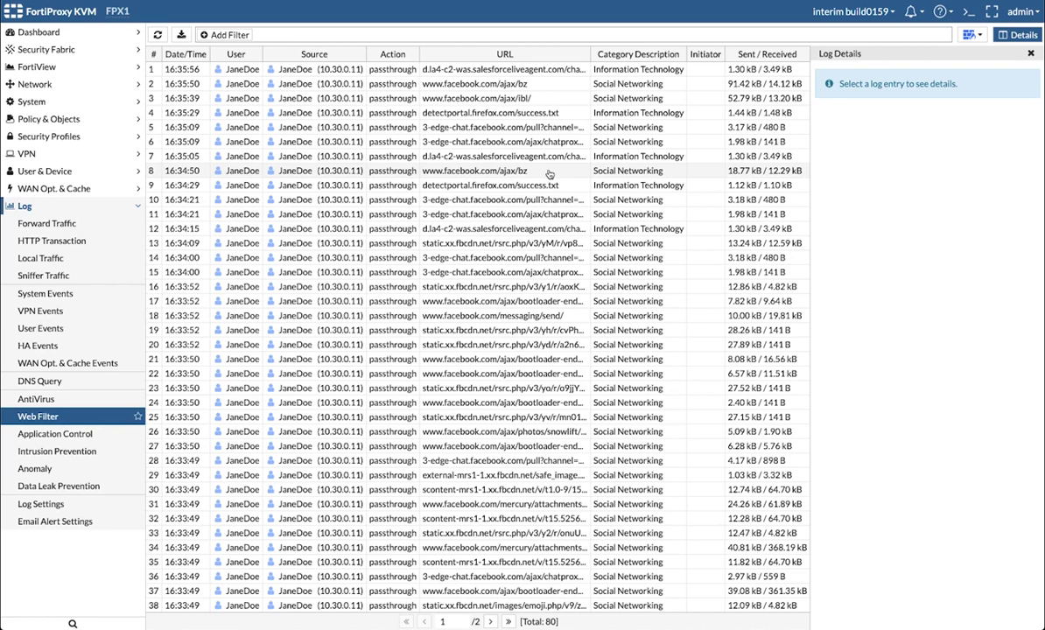
- Examine the Application Control log details of the 16:35:09 Facebook_Chat entry, including the source user group
left_click(74, 435)
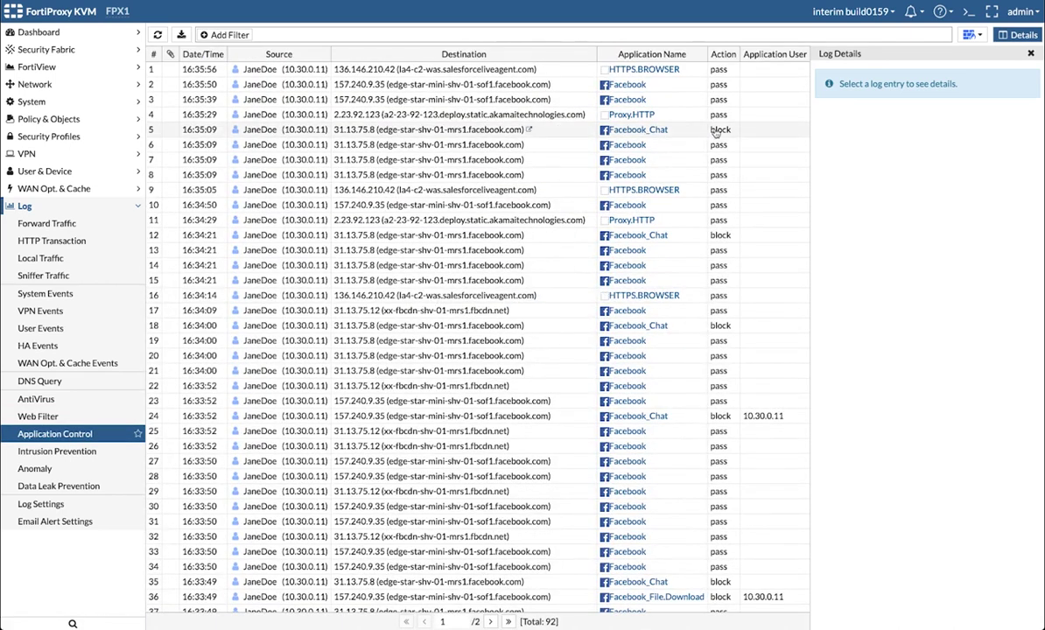
left_click(573, 133)
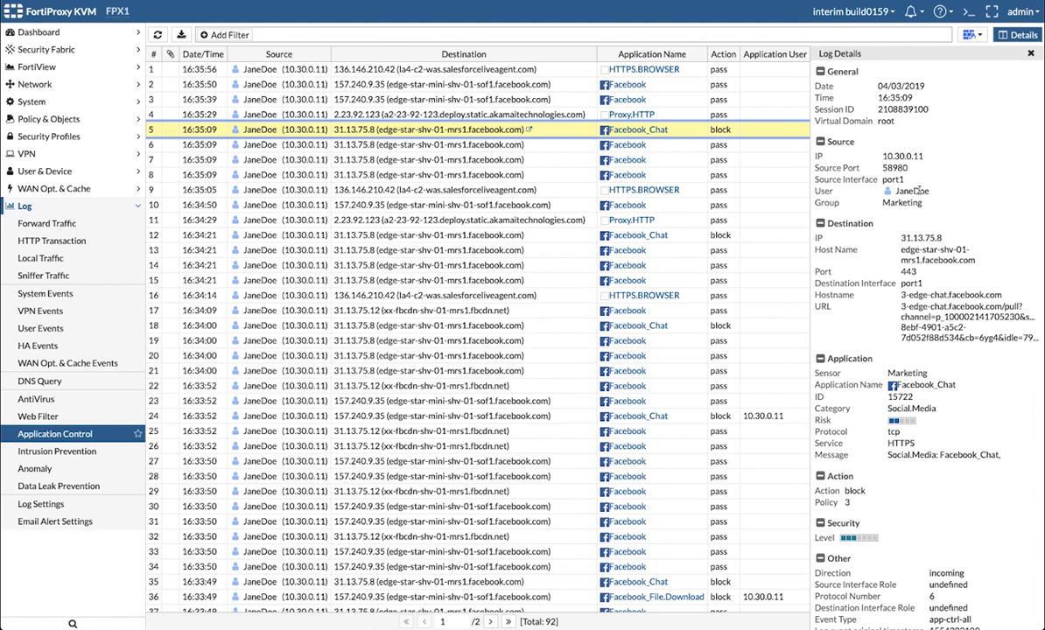
double_click(901, 203)
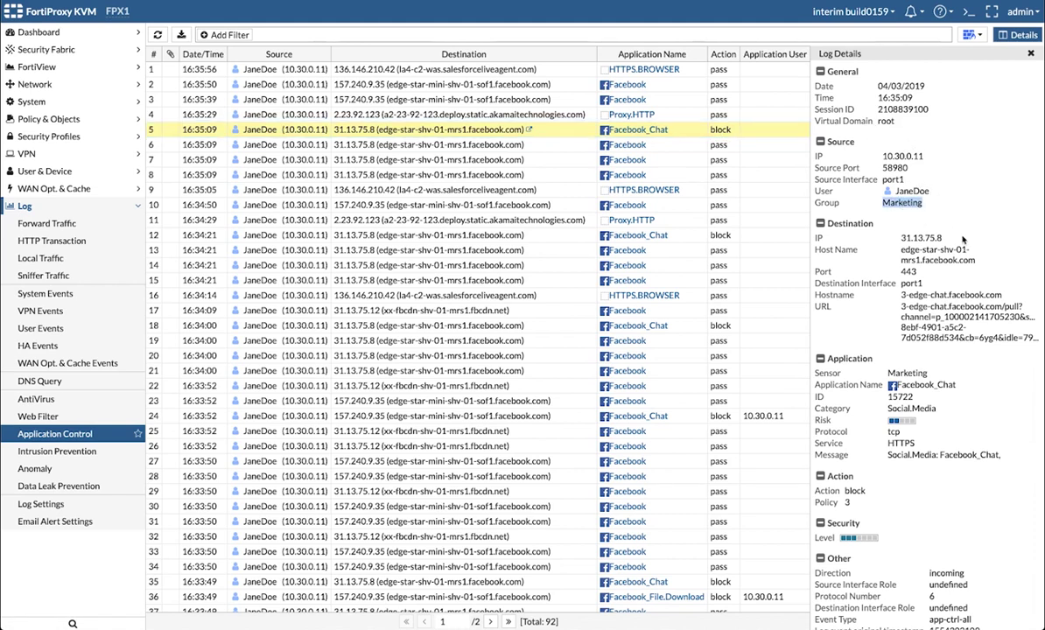
- Examine the 16:31:02 entry's details in the Data Leak Prevention log, including the source group and the DLP Extra value
scroll(964, 239, "down", 1)
scroll(963, 239, "up", 1)
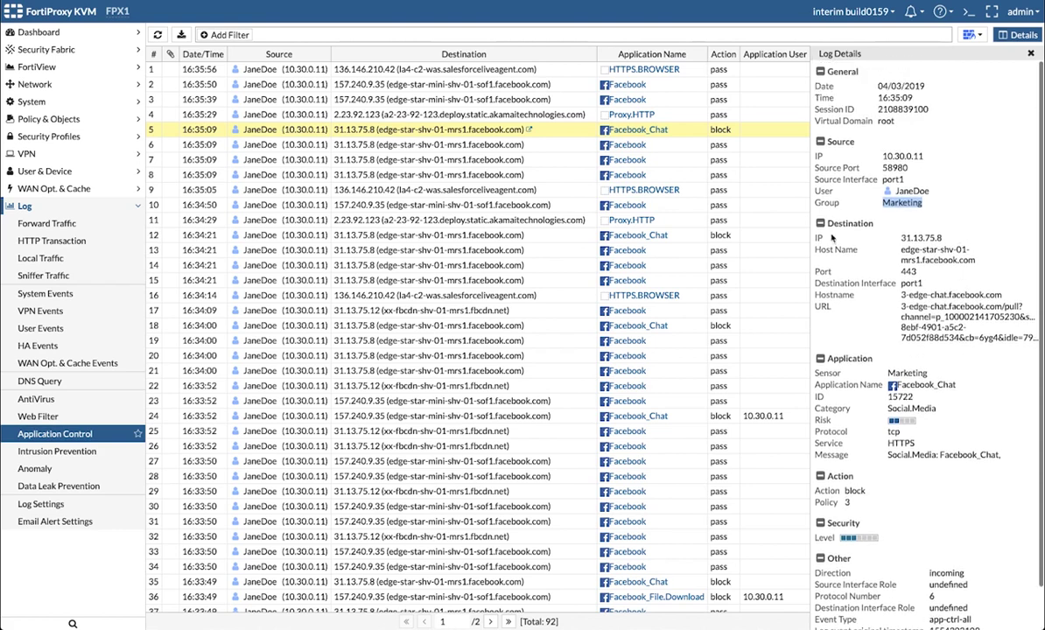
left_click(75, 487)
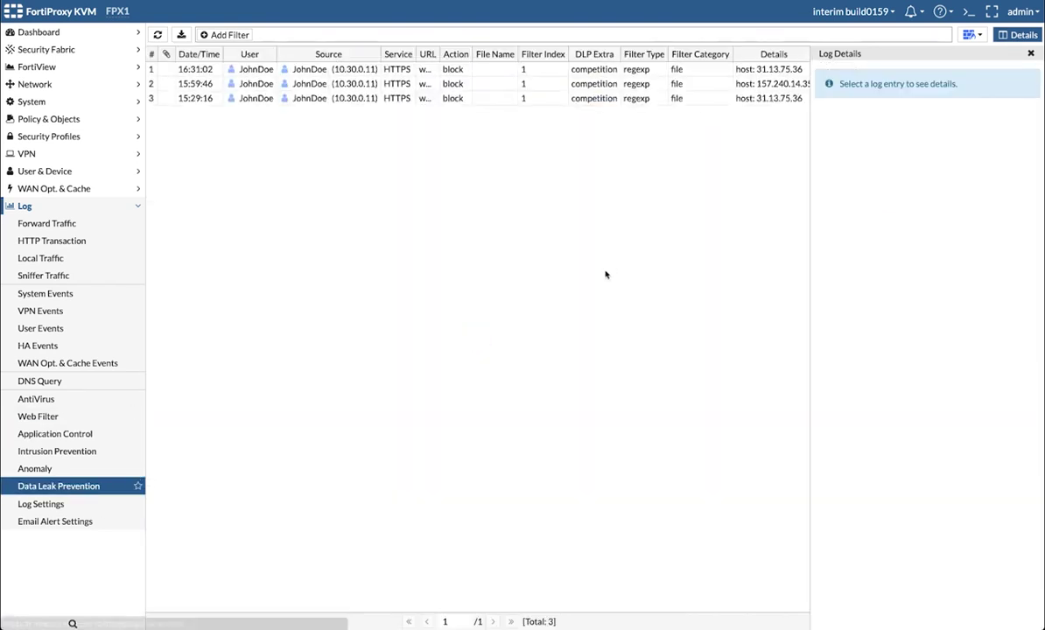
left_click(497, 69)
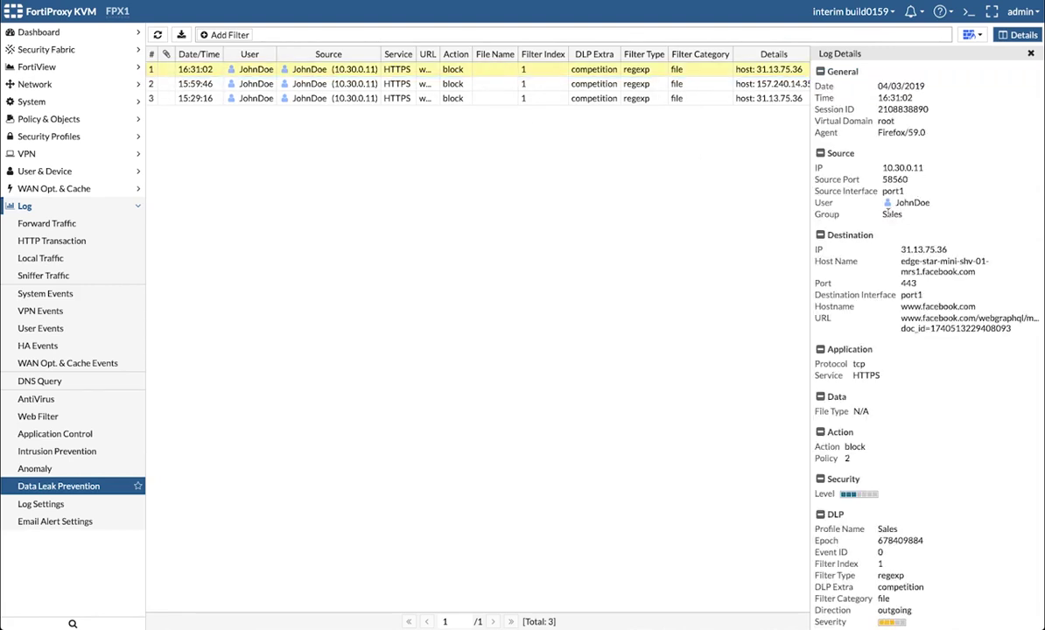
scroll(923, 401, "down", 3)
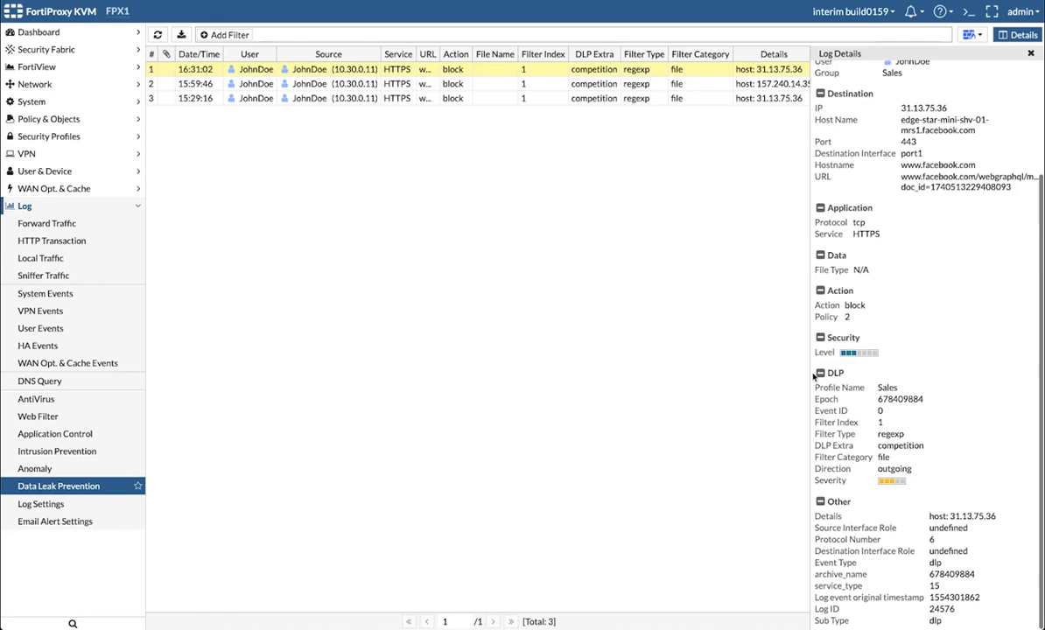
double_click(901, 447)
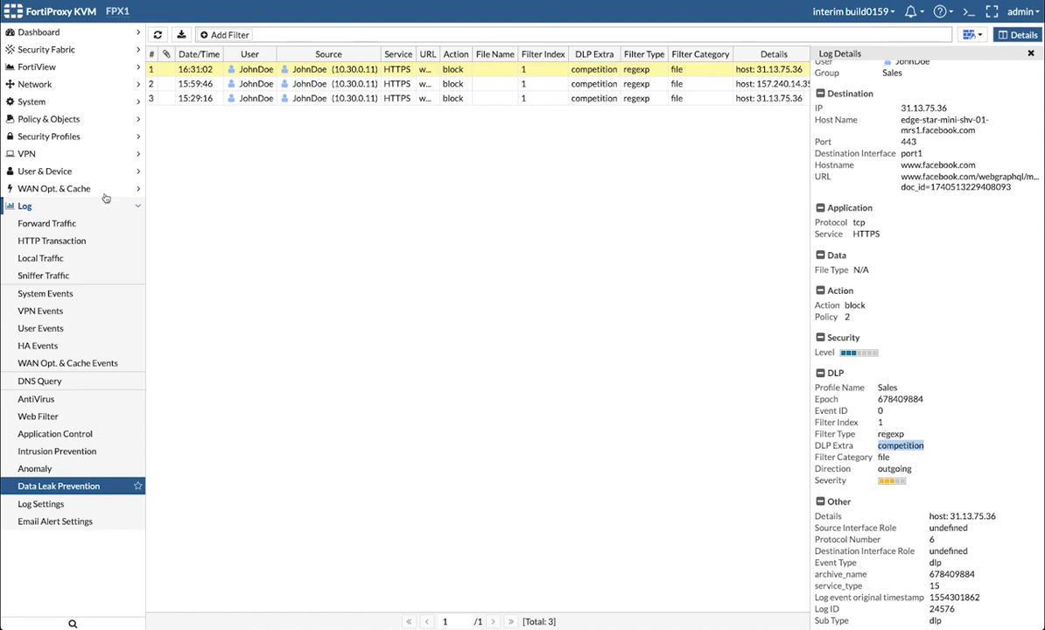
- Return to the Main dashboard
left_click(39, 32)
left_click(39, 50)
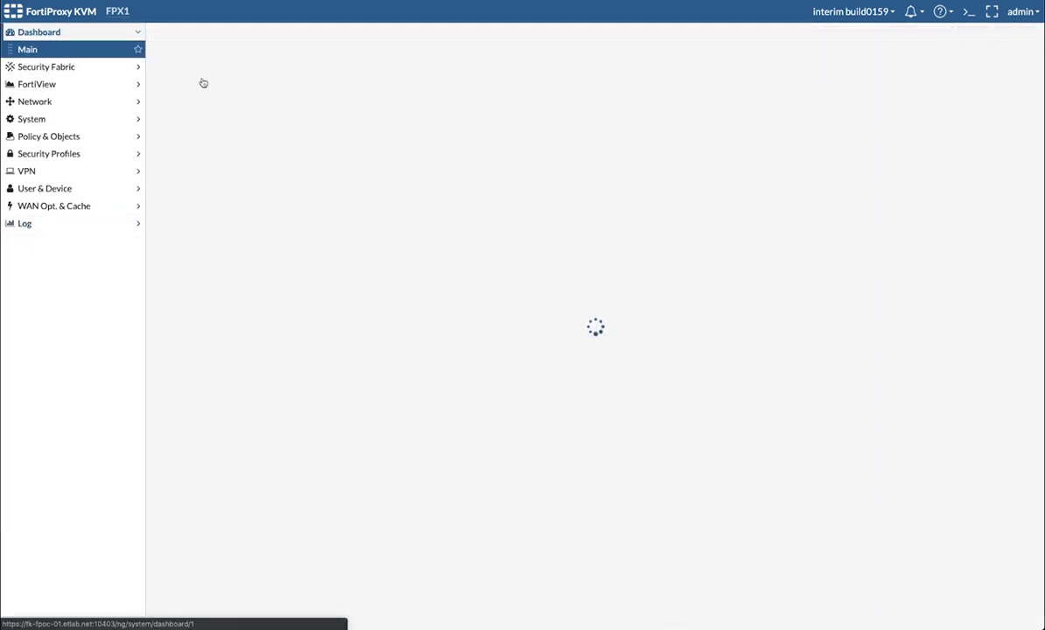